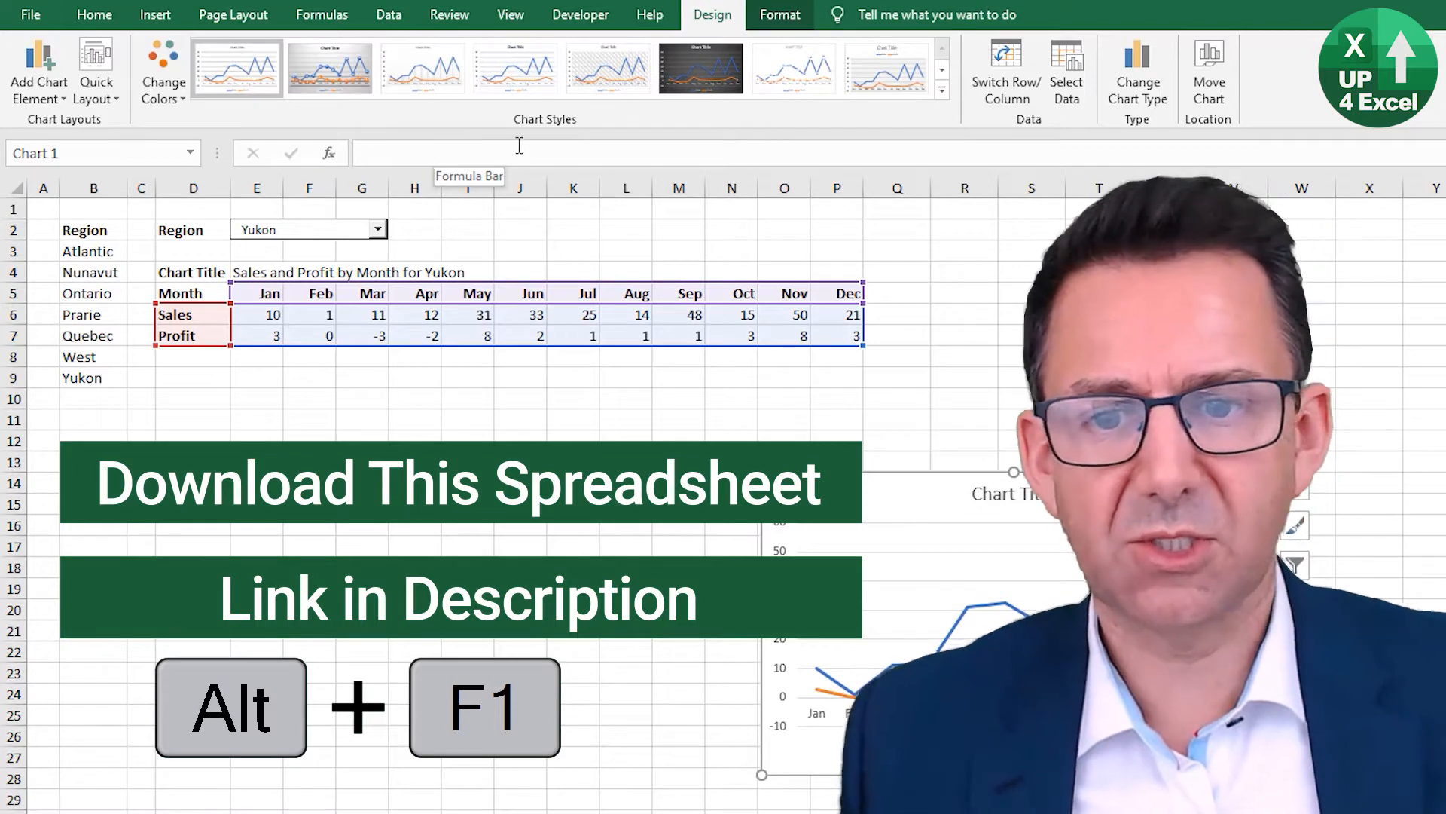
# Move the chart directly below the data table and enlarge it to span the table's width, columns D to P
pyautogui.moveTo(863, 499); pyautogui.dragTo(246, 397)
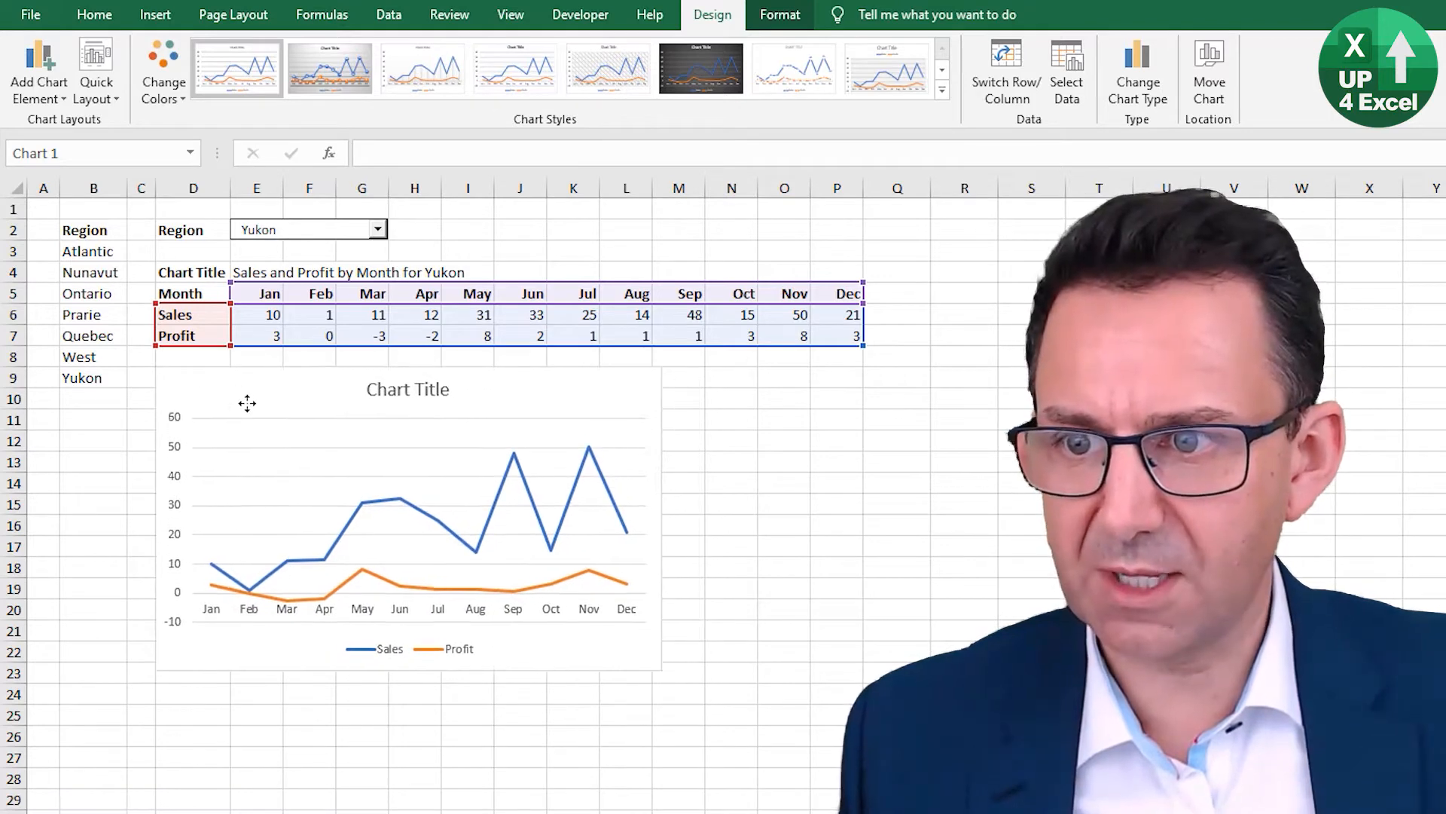
pyautogui.moveTo(656, 669); pyautogui.dragTo(862, 725)
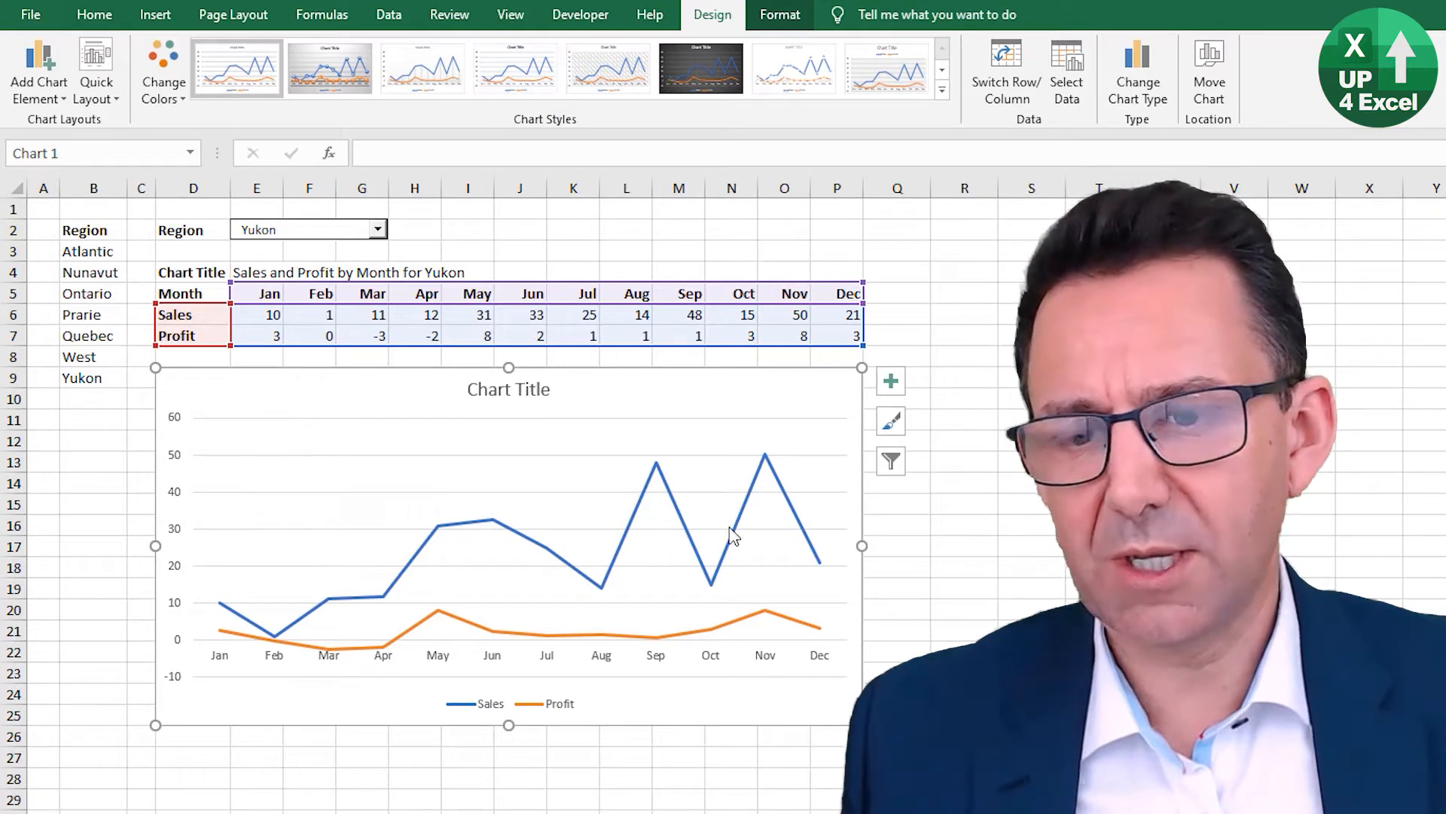
# Apply a quick layout with data labels on both lines and the legend on the right side of the chart
pyautogui.click(115, 101)
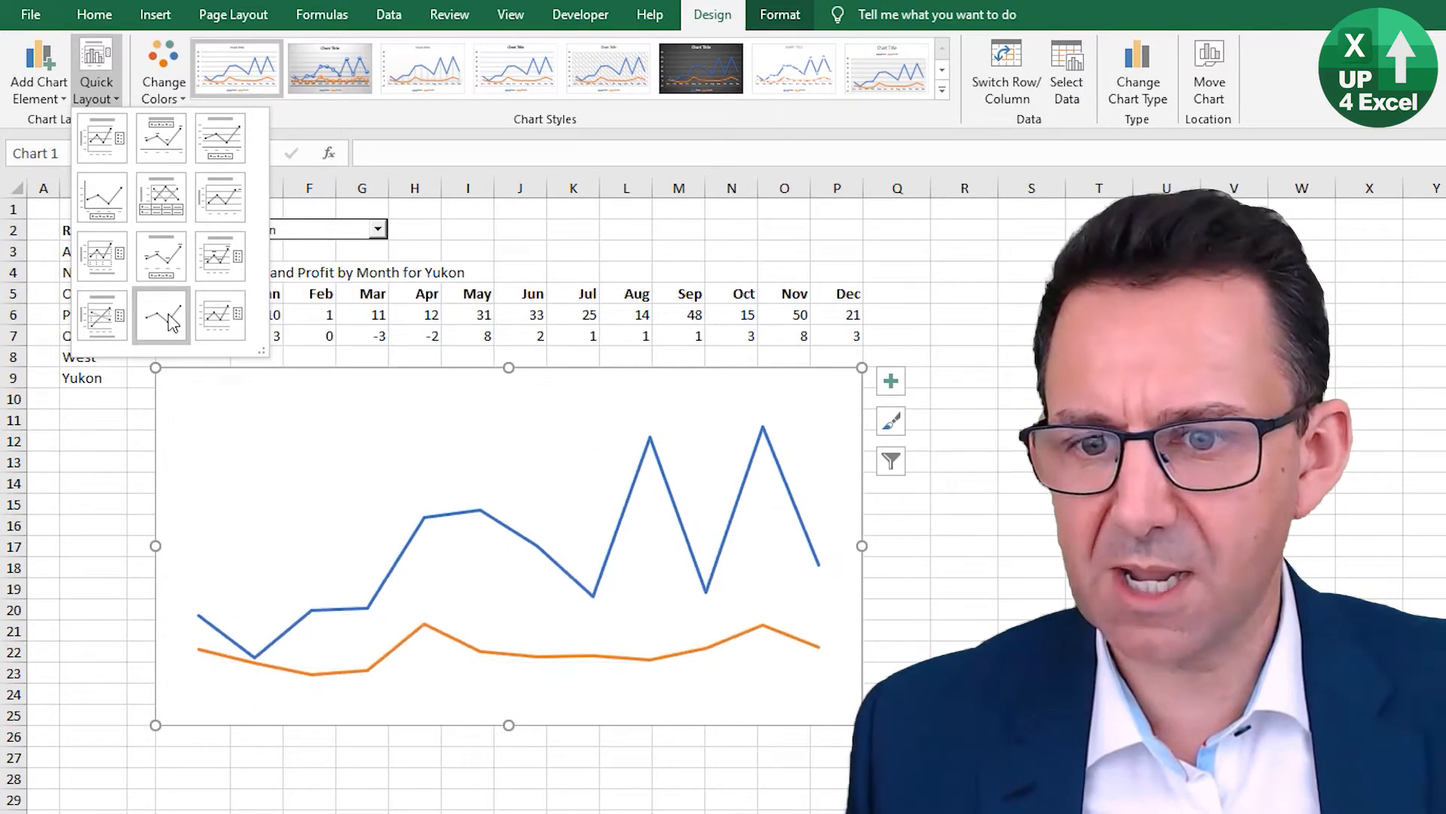
pyautogui.click(218, 273)
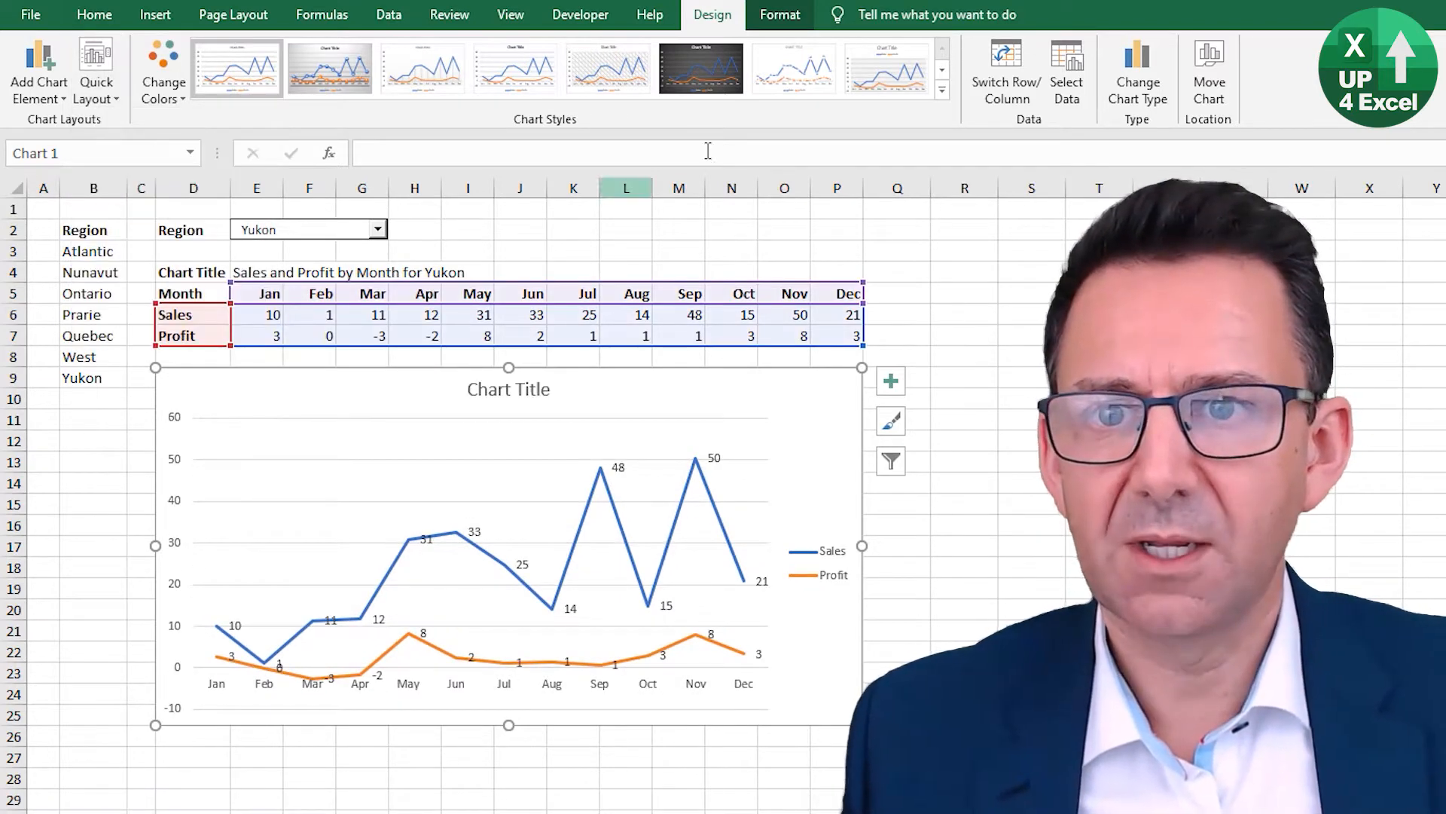
# Apply the dark Style 6 to the line chart and change its colours to the second colourful palette, blue and grey
pyautogui.click(943, 90)
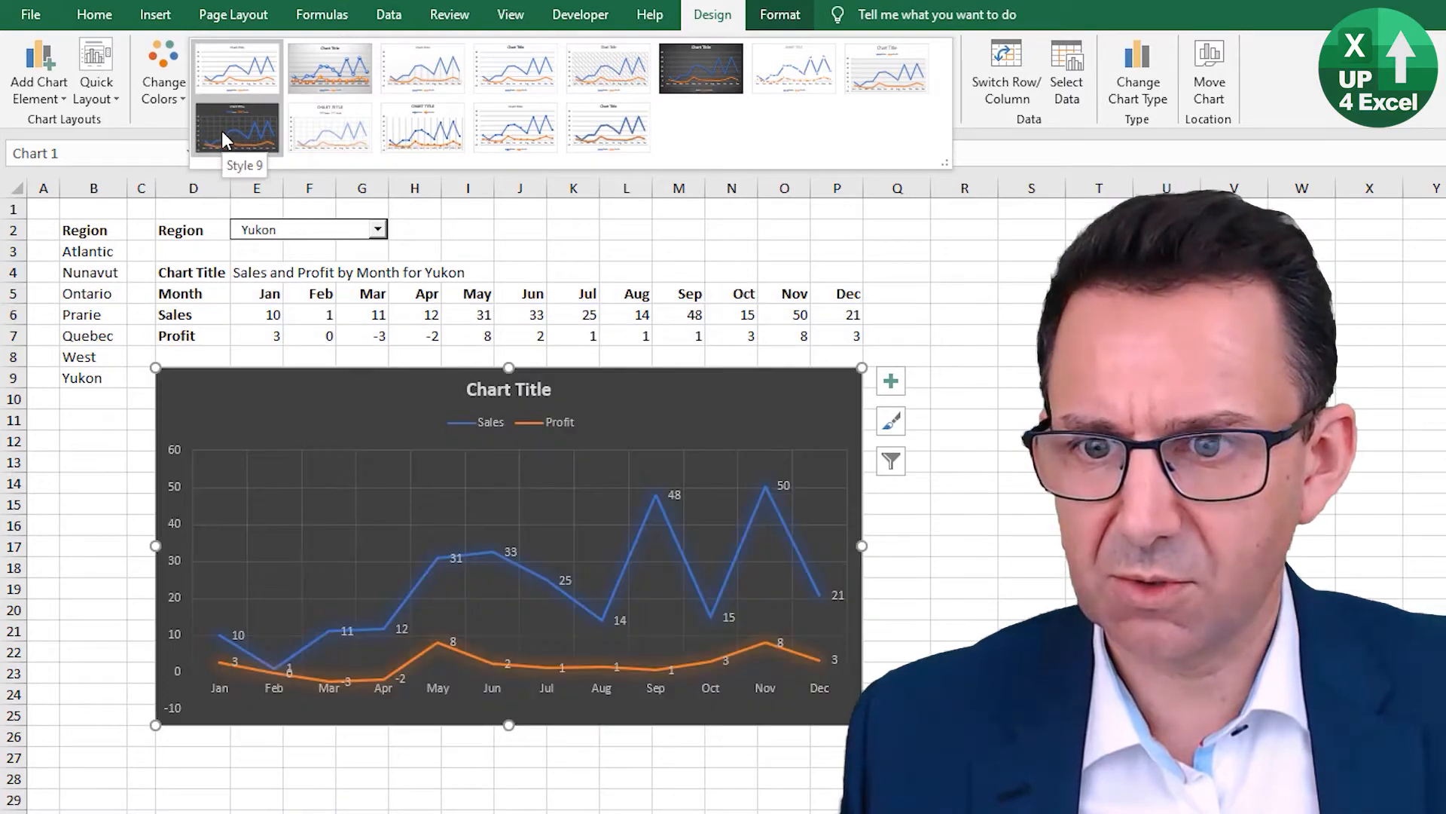
pyautogui.click(699, 72)
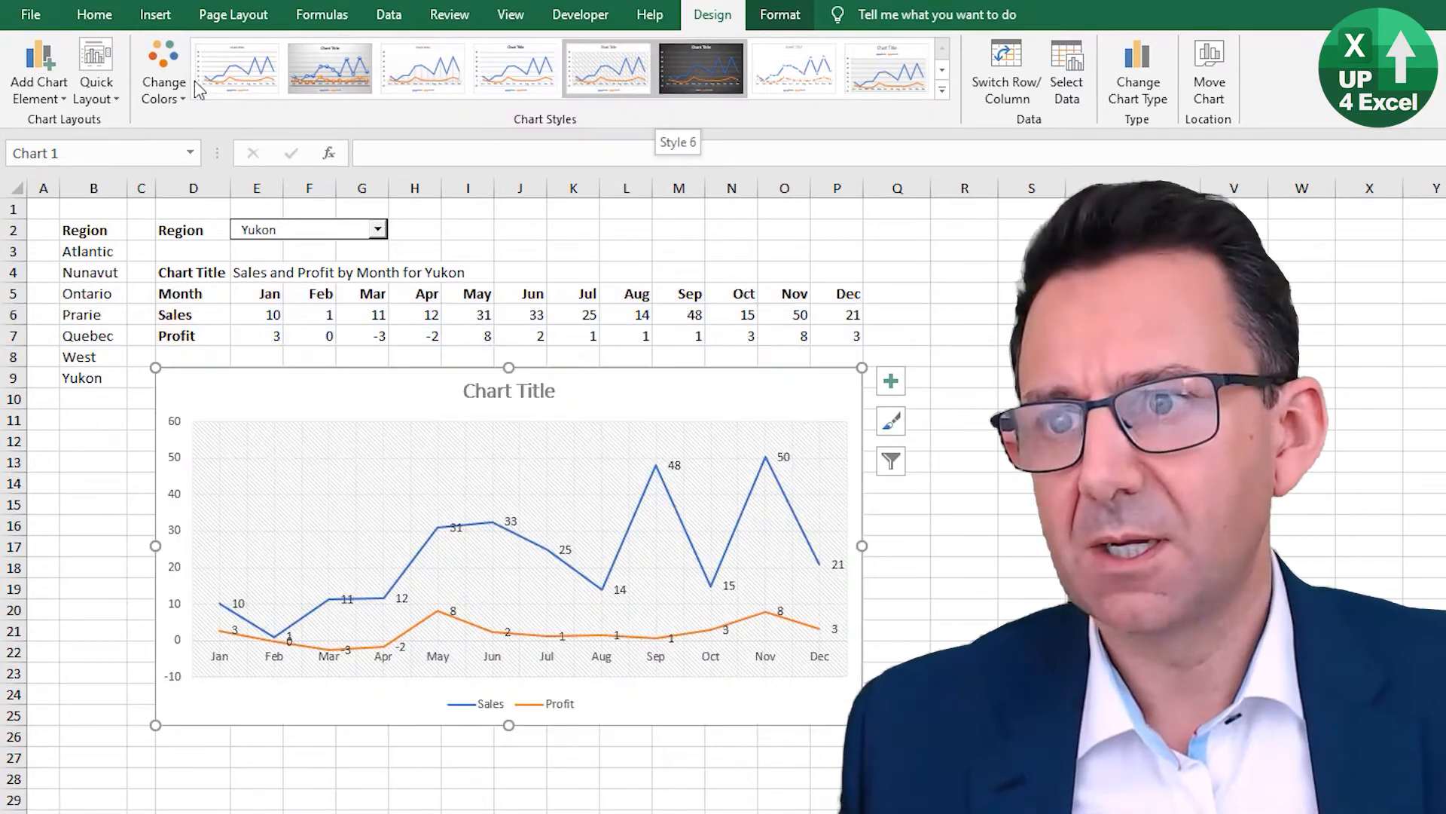
pyautogui.click(159, 89)
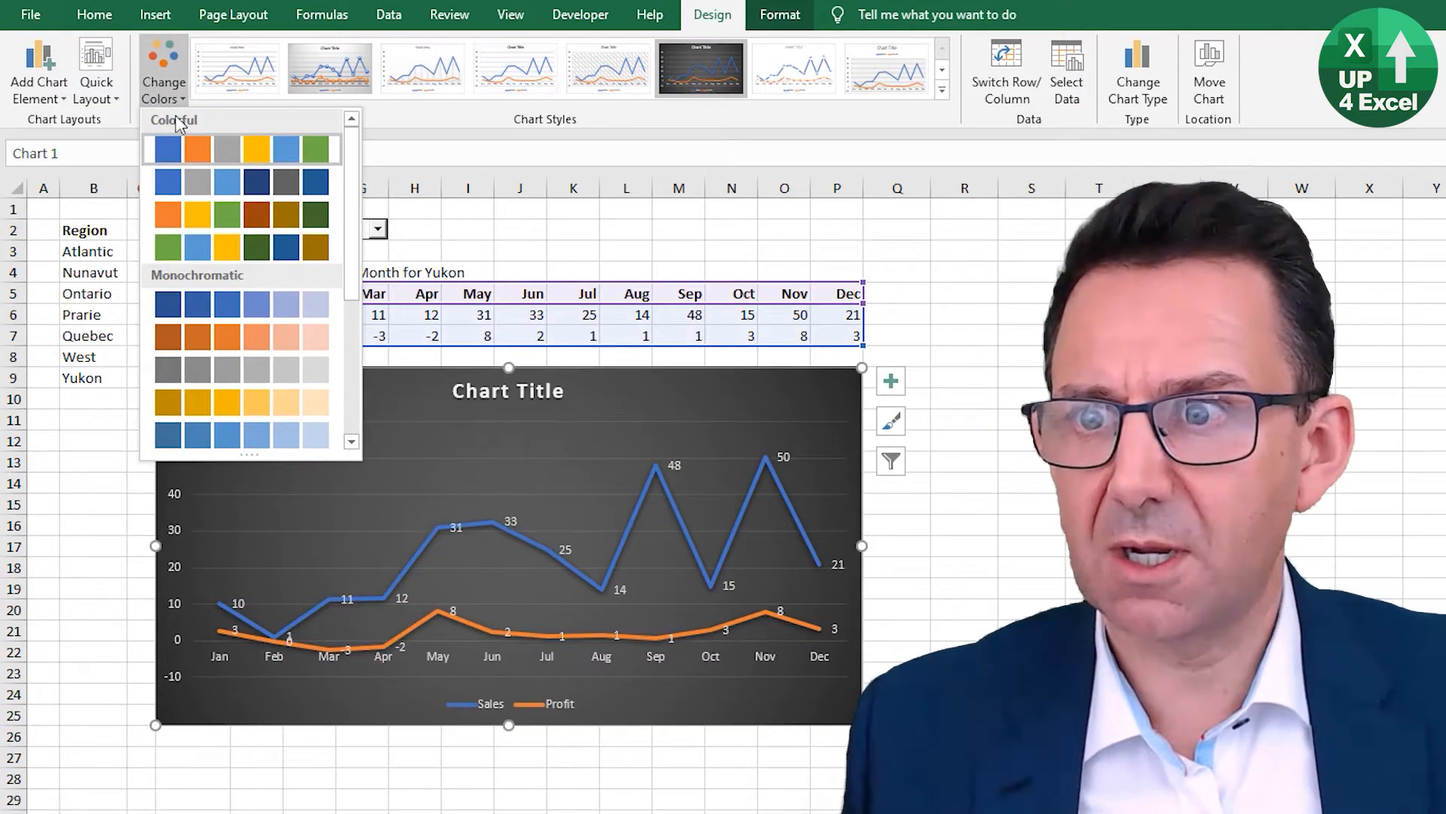
pyautogui.press('Escape')
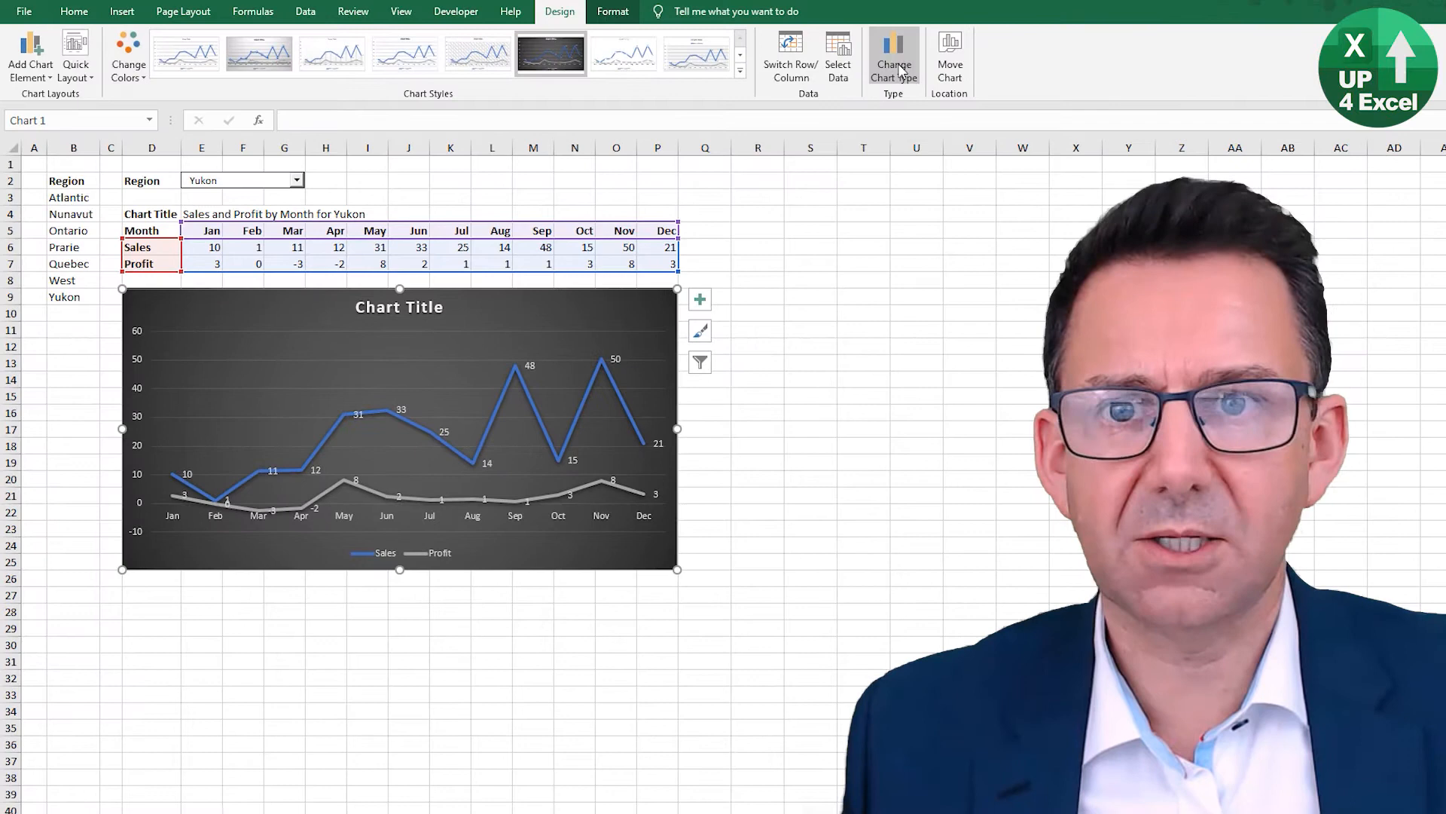
# Change the chart type from line to Clustered Column, with months along the horizontal axis
pyautogui.click(901, 70)
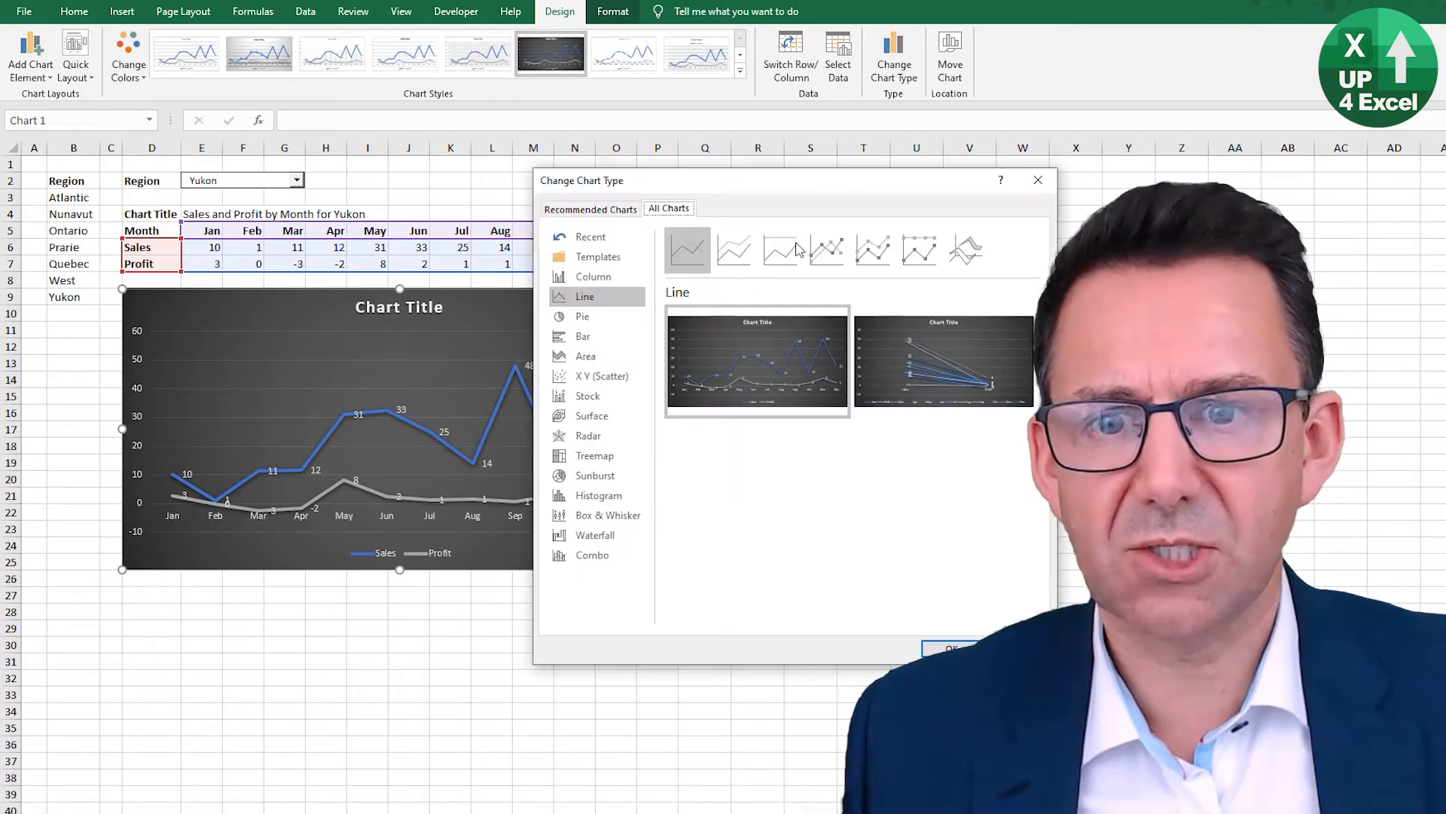
pyautogui.click(625, 277)
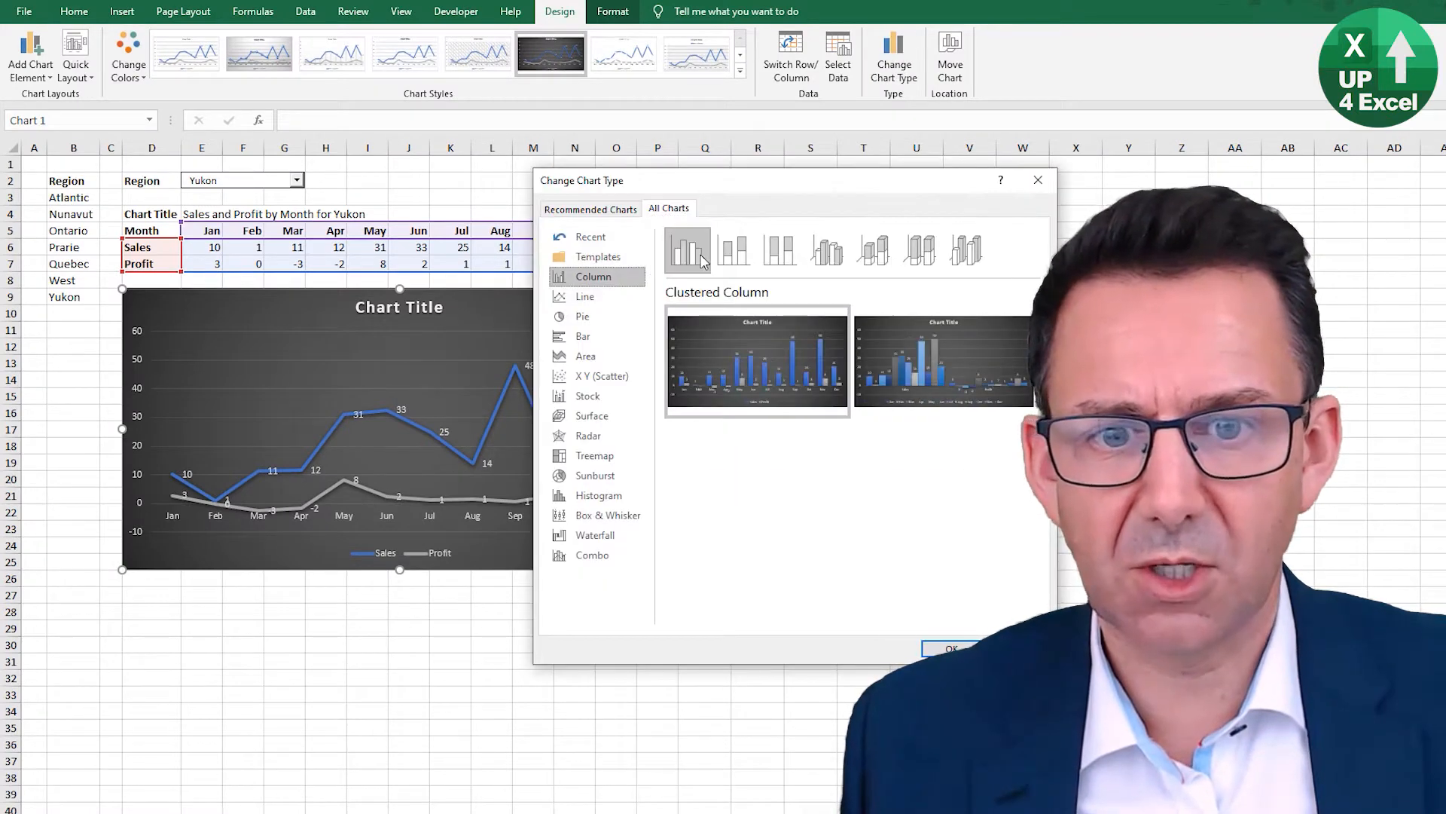
pyautogui.moveTo(781, 383)
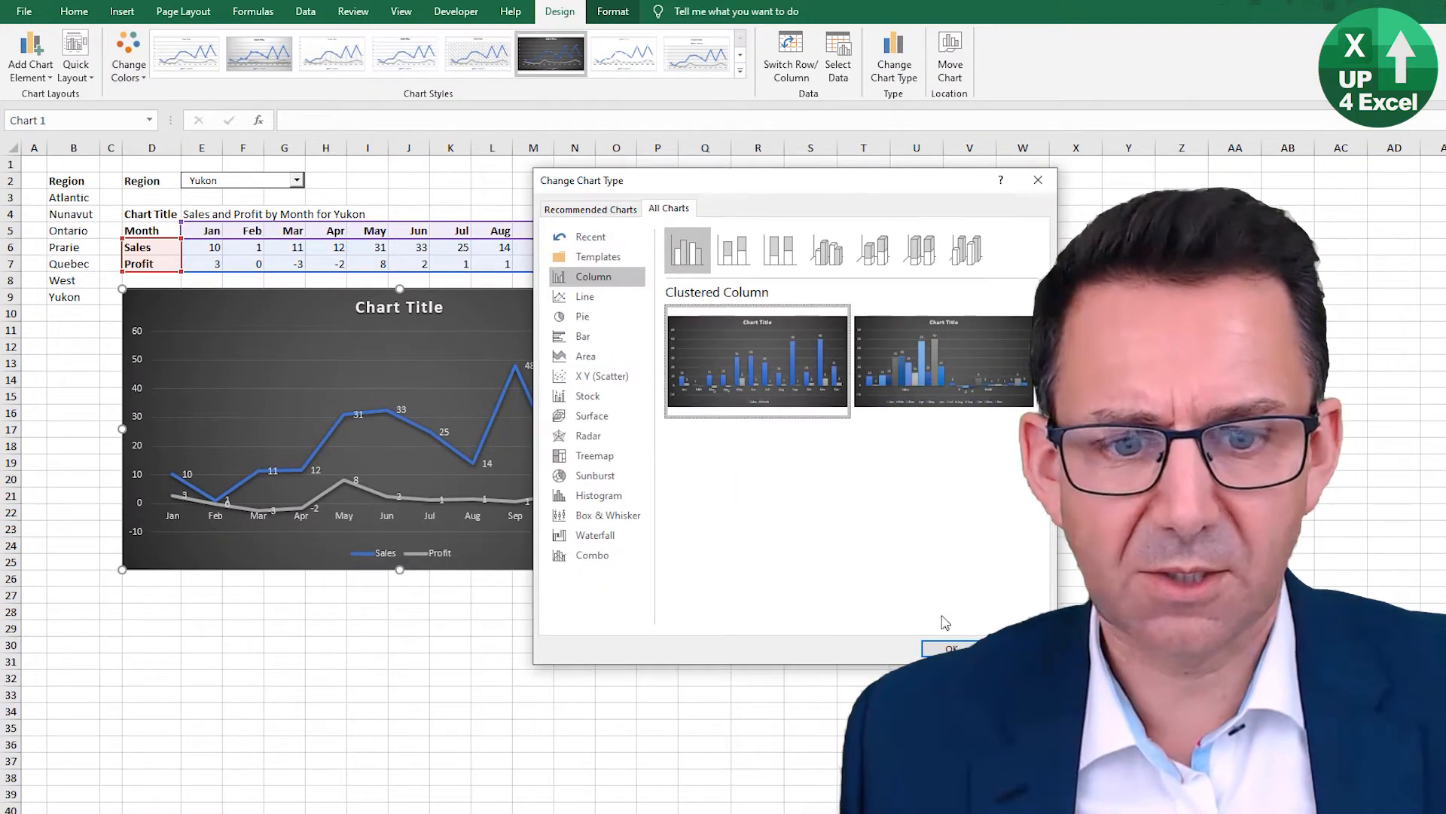
pyautogui.click(949, 649)
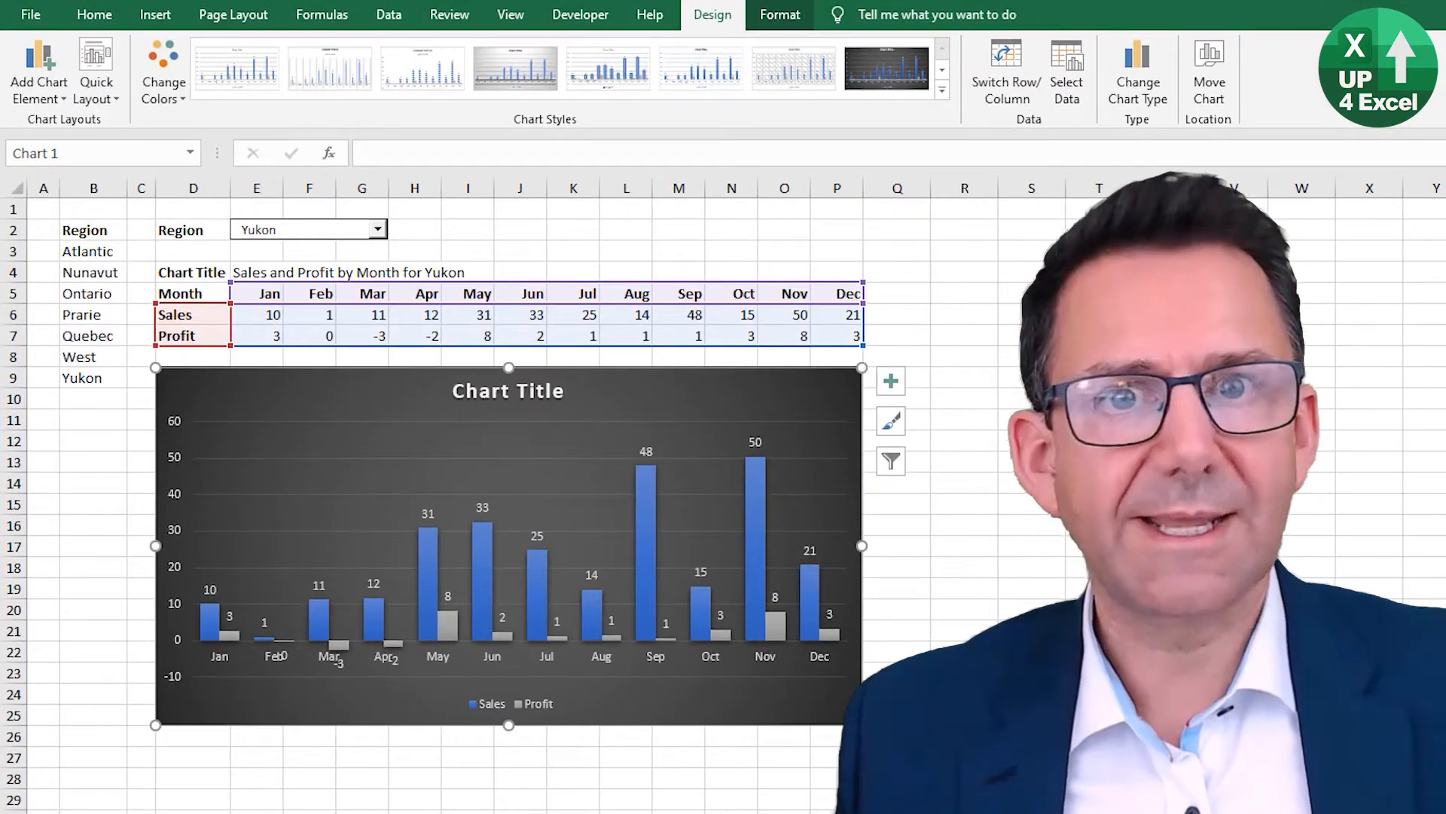
# Link the chart title to cell E4 with the formula =Example!$E$4, and check the formula in that cell
pyautogui.click(513, 403)
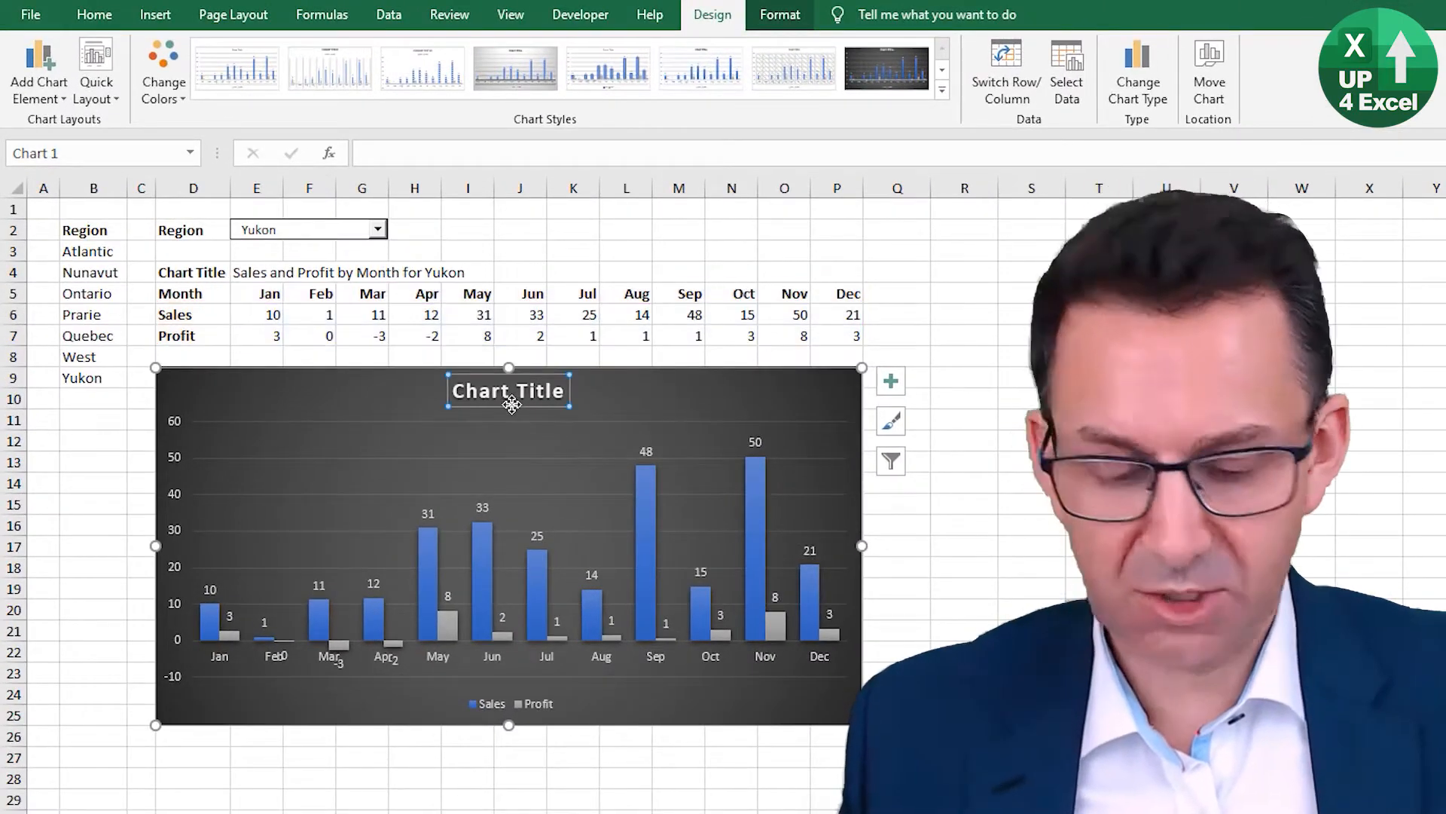
pyautogui.write('=')
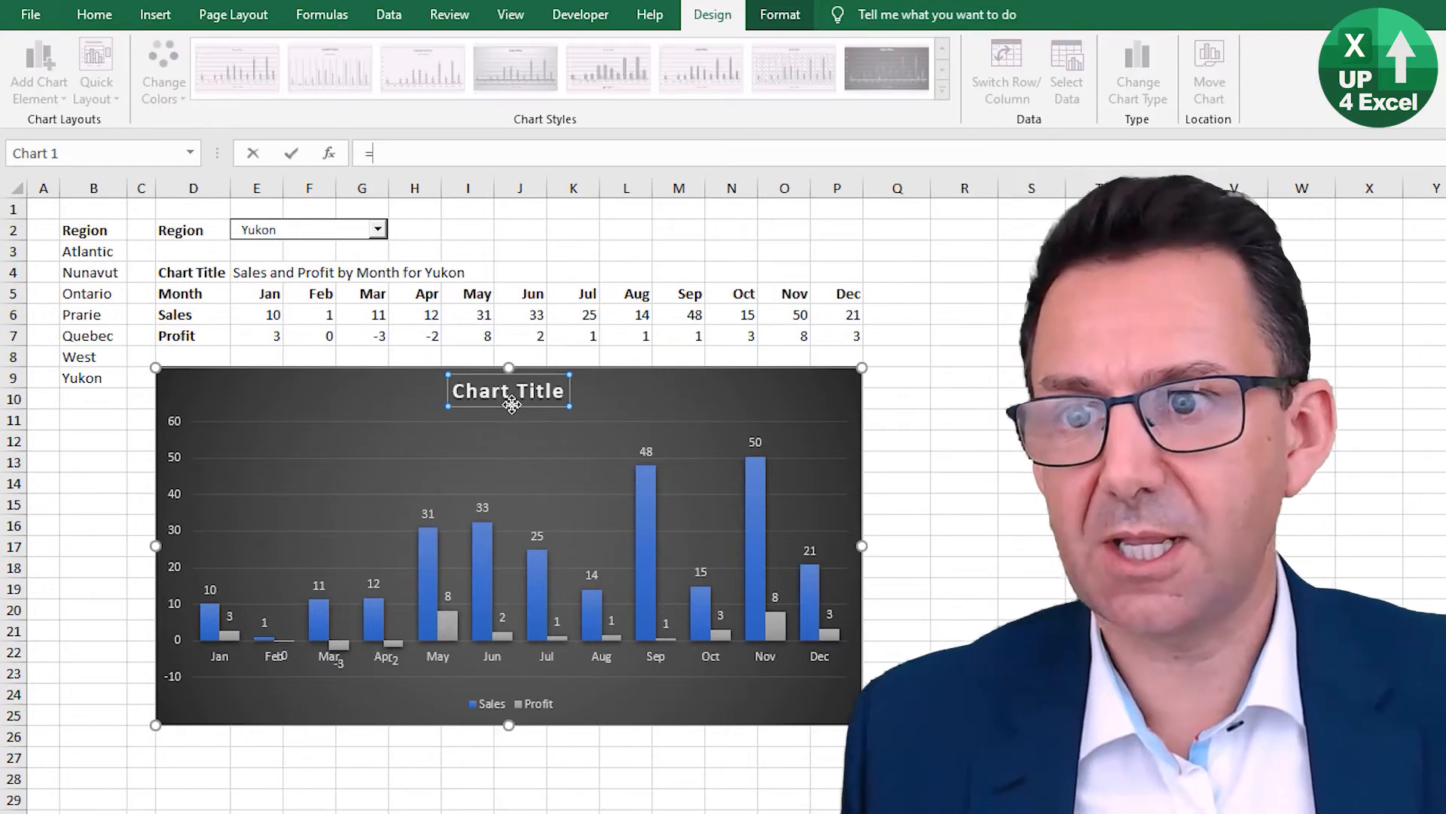
pyautogui.click(251, 273)
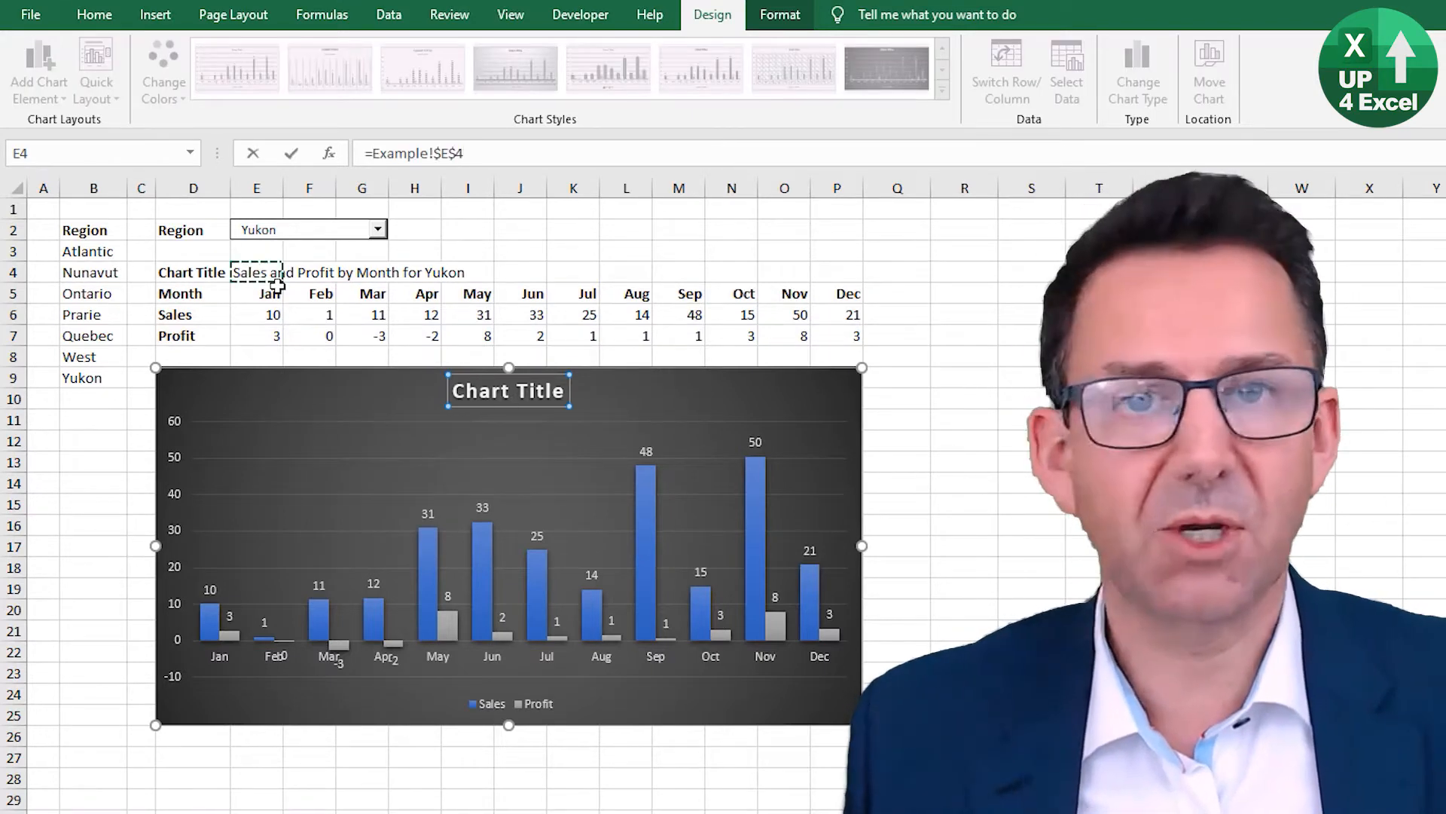
pyautogui.press('Return')
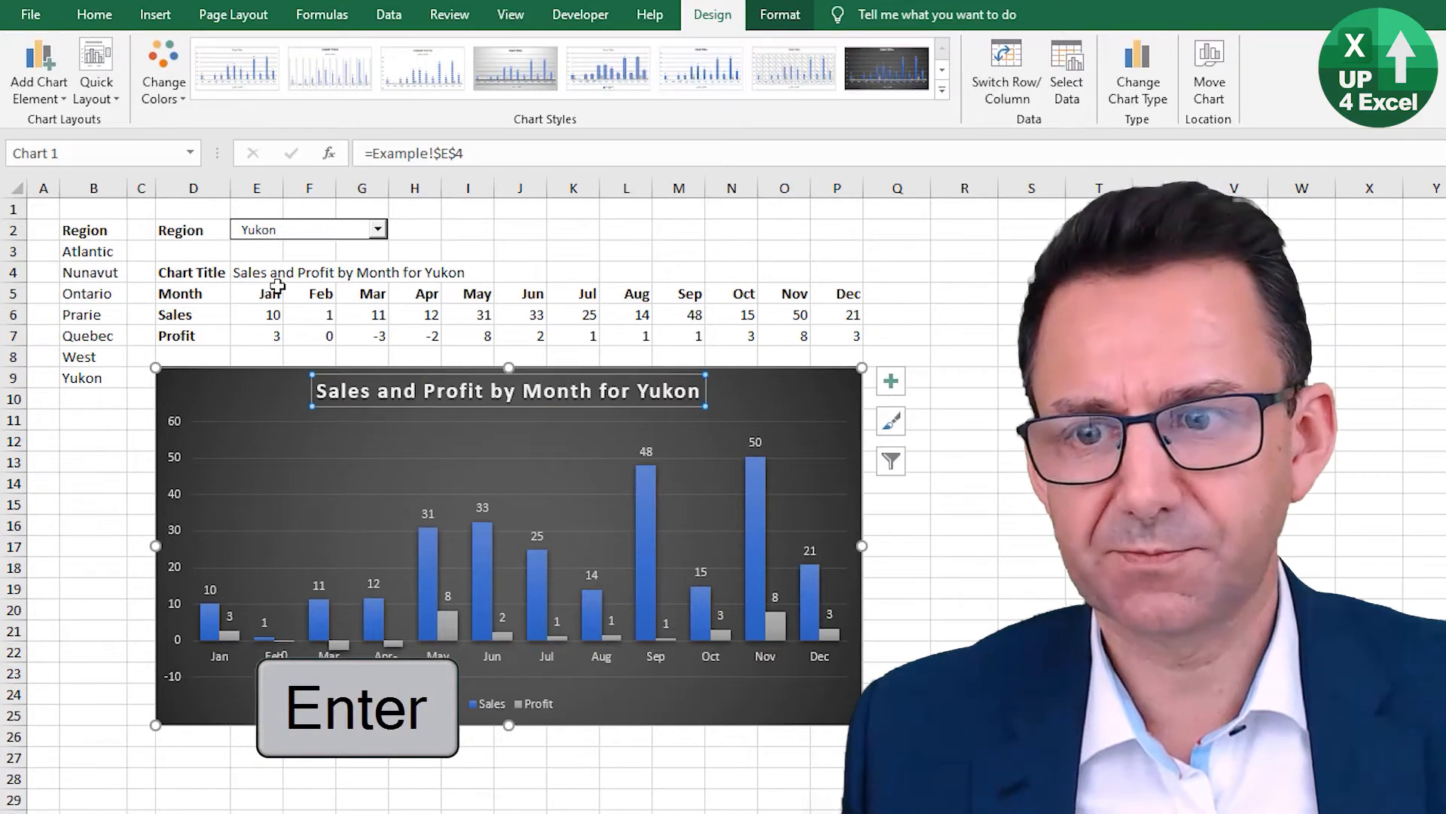
pyautogui.click(278, 272)
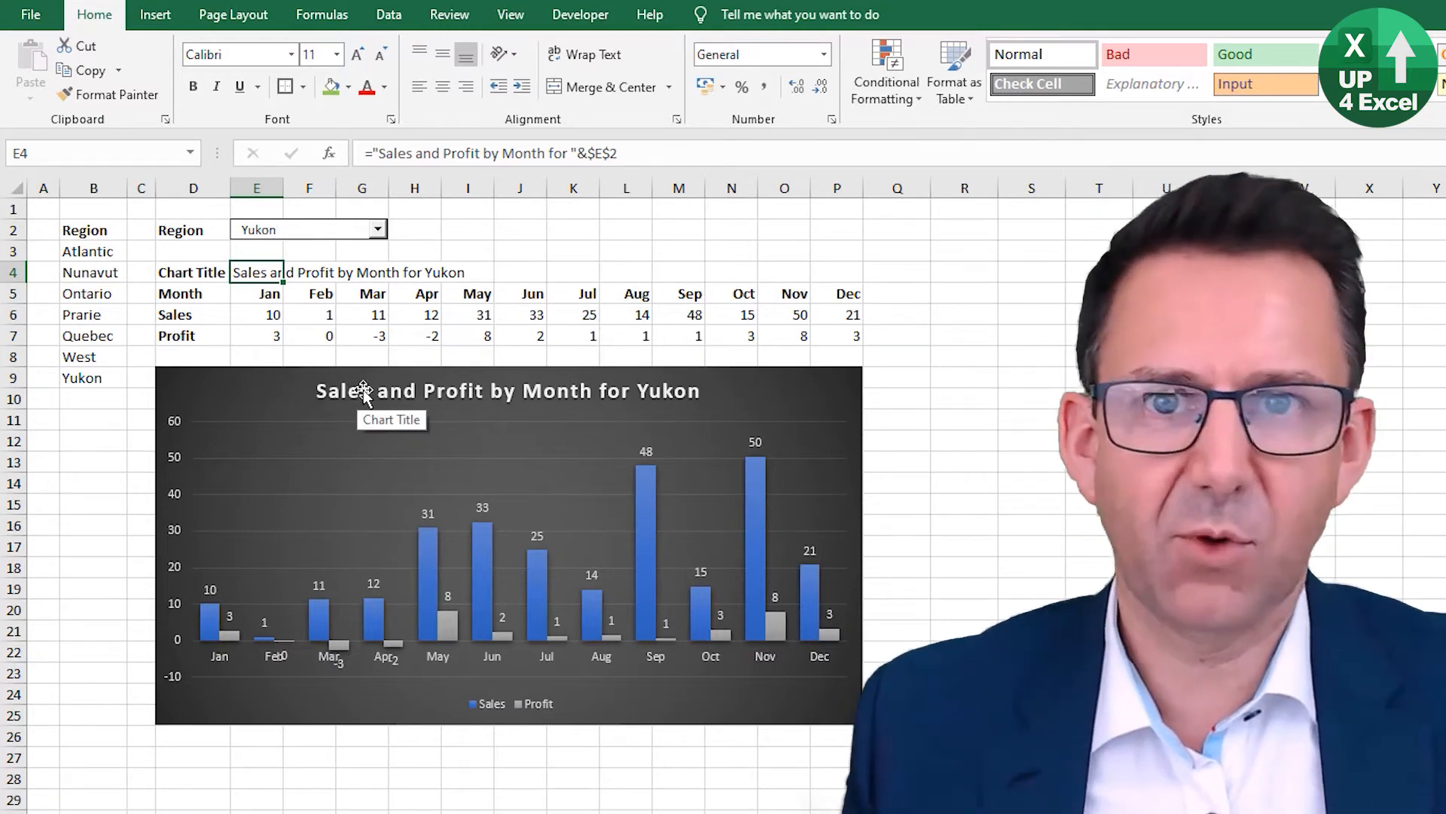
# Move the chart title to the chart's upper-left corner and delete the vertical axis
pyautogui.click(375, 392)
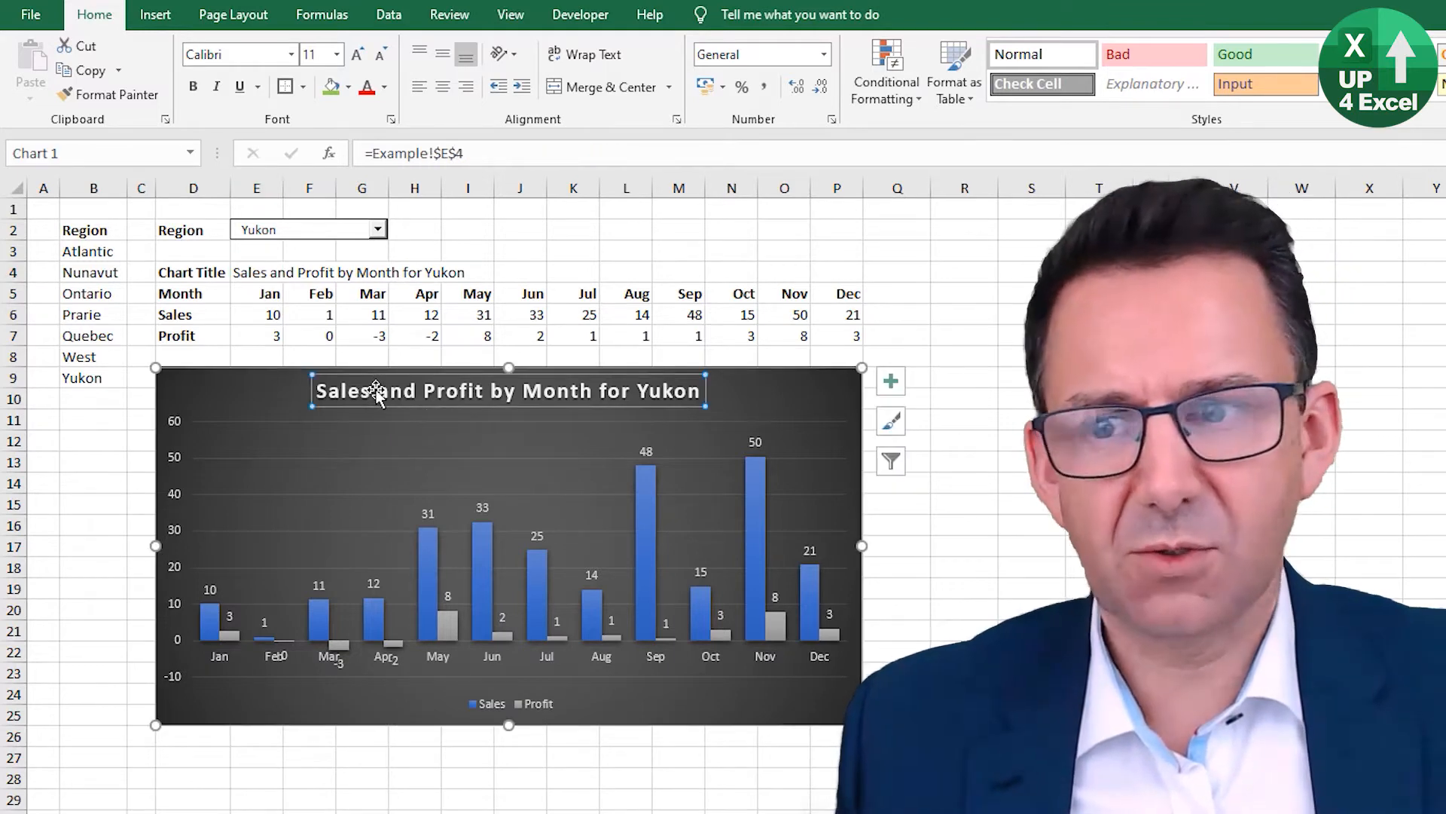
pyautogui.moveTo(375, 392); pyautogui.dragTo(233, 390)
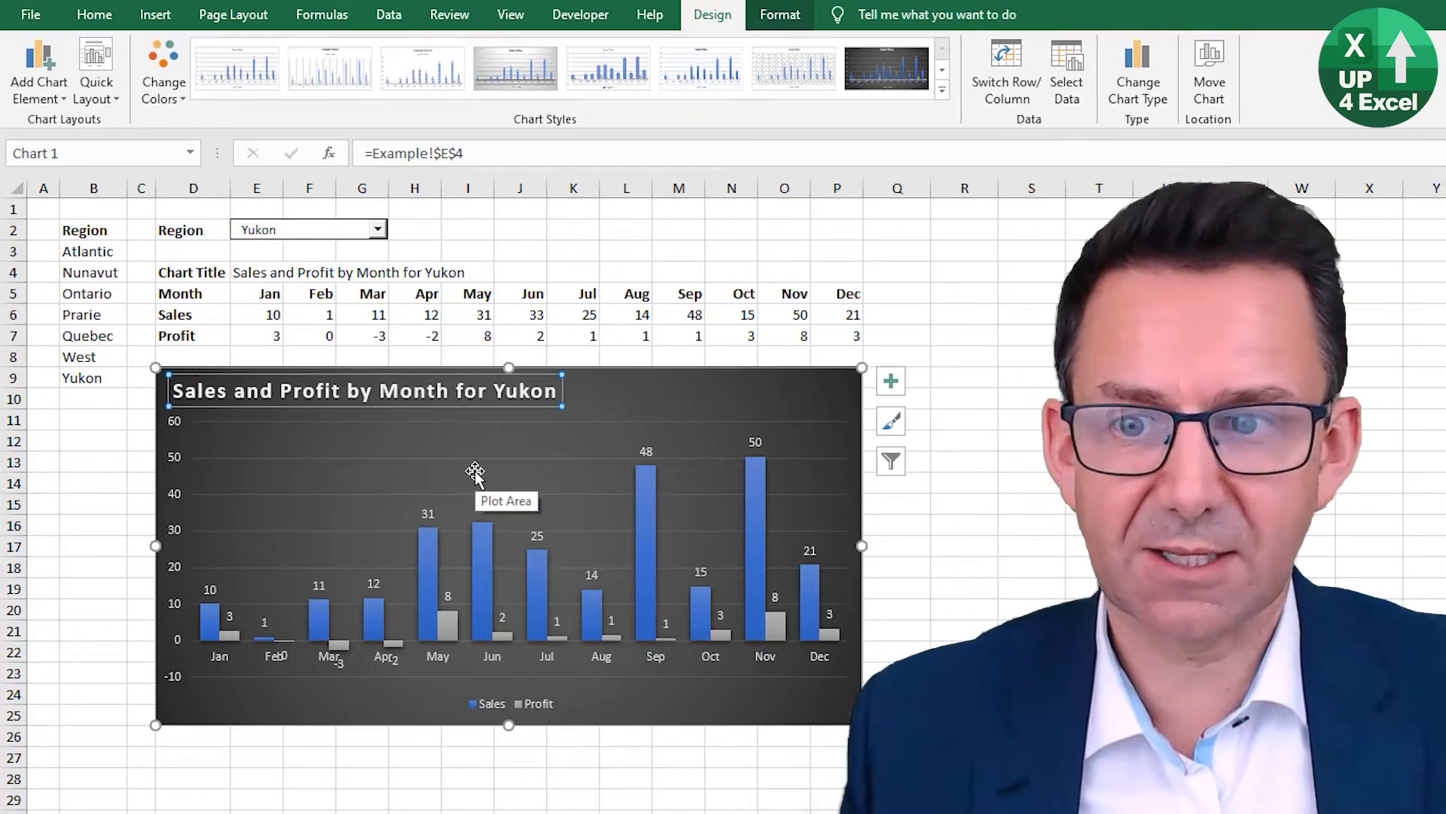
pyautogui.click(185, 461)
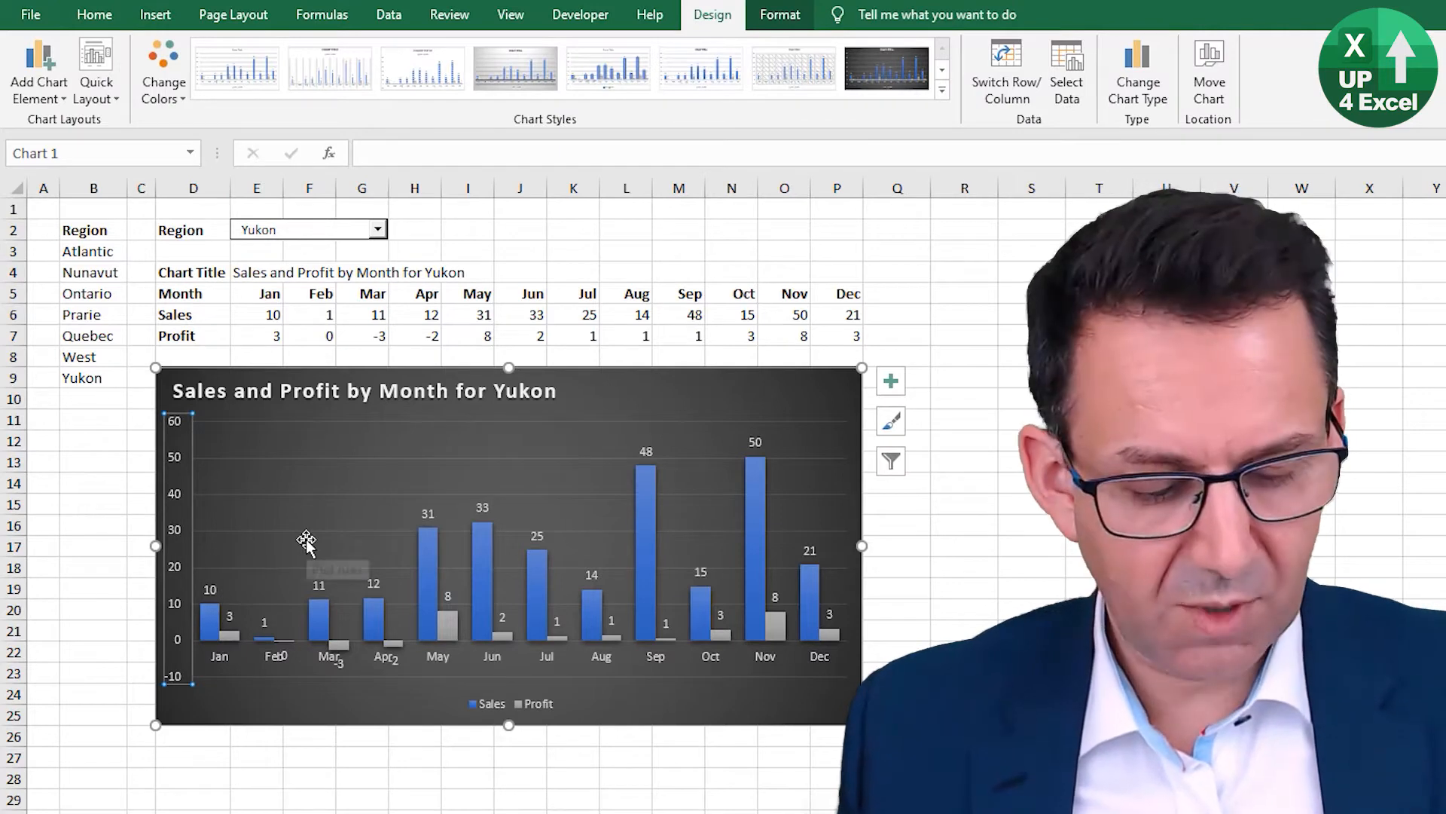
pyautogui.press('Delete')
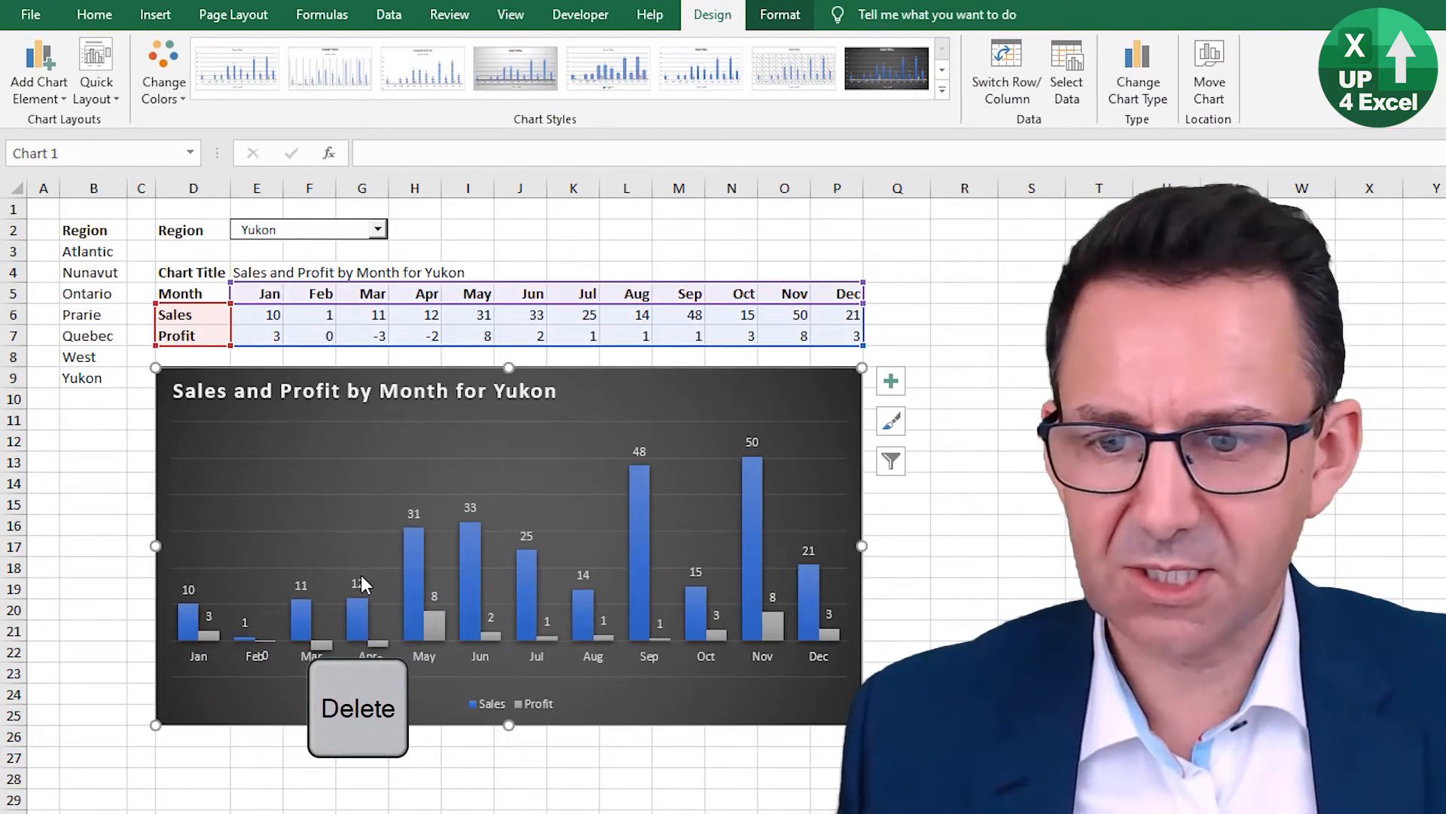
# Move the legend to the chart's upper-right corner and increase its font size to 11
pyautogui.click(527, 705)
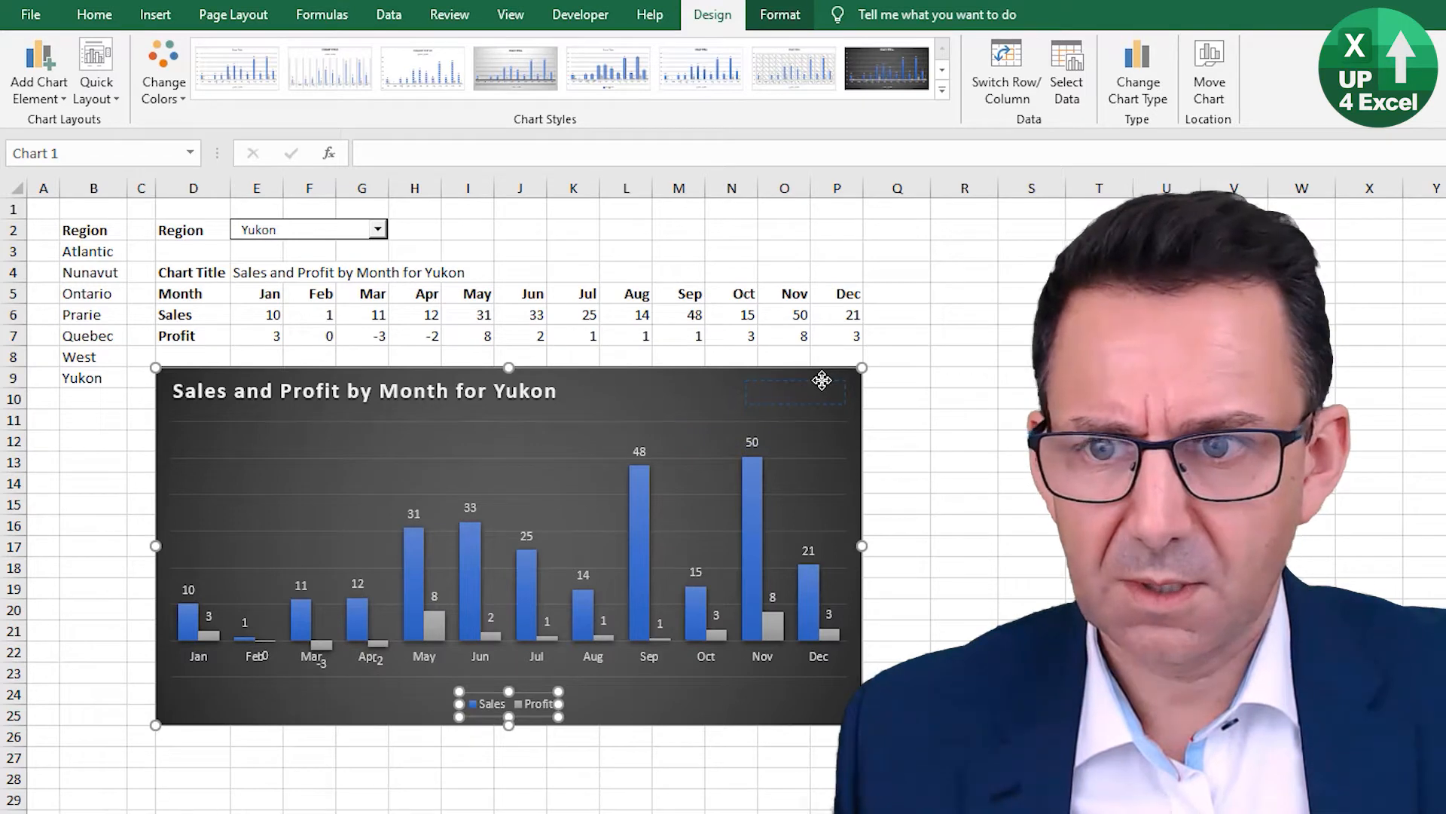
pyautogui.moveTo(822, 379); pyautogui.dragTo(822, 380)
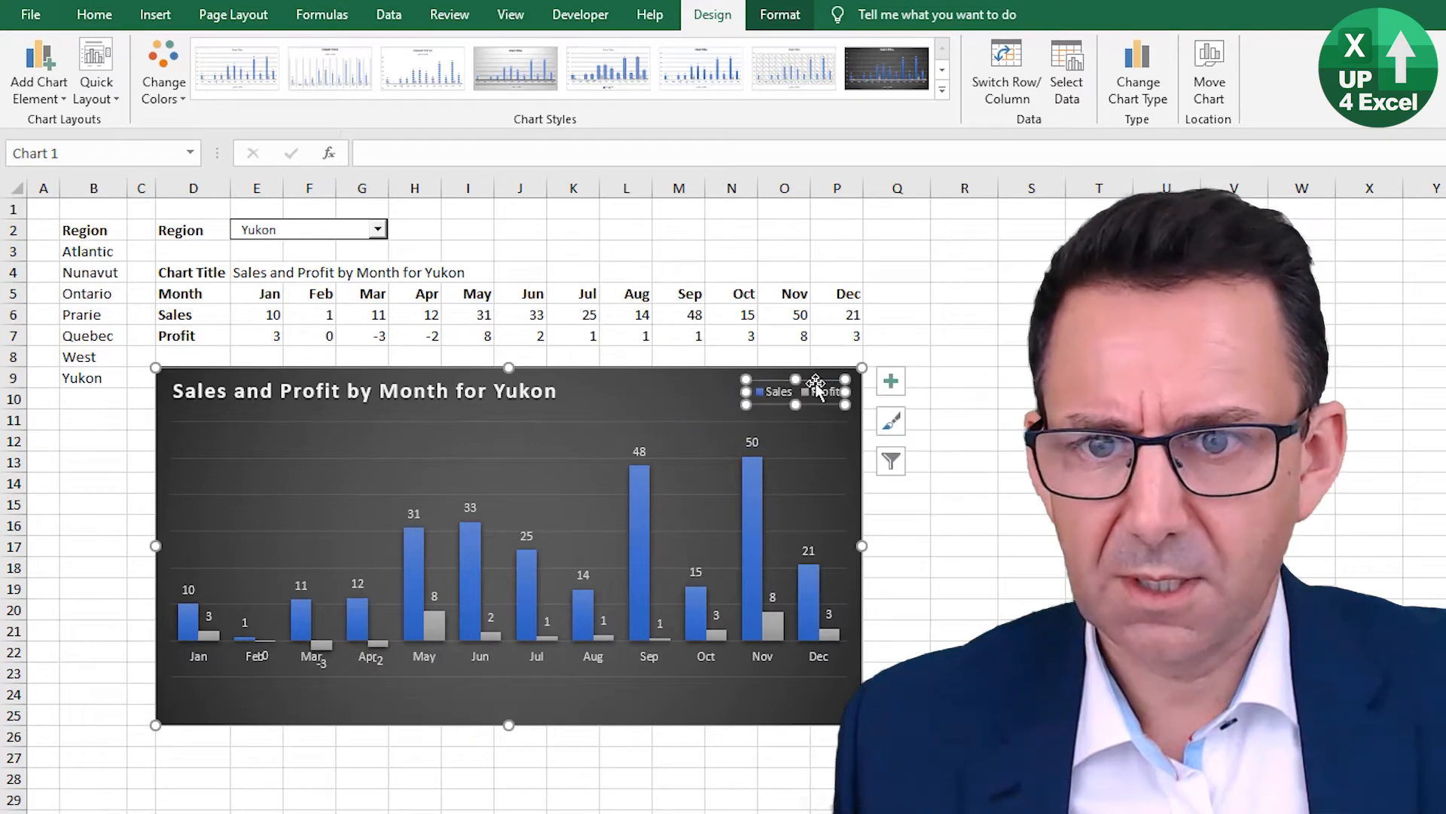
pyautogui.click(96, 16)
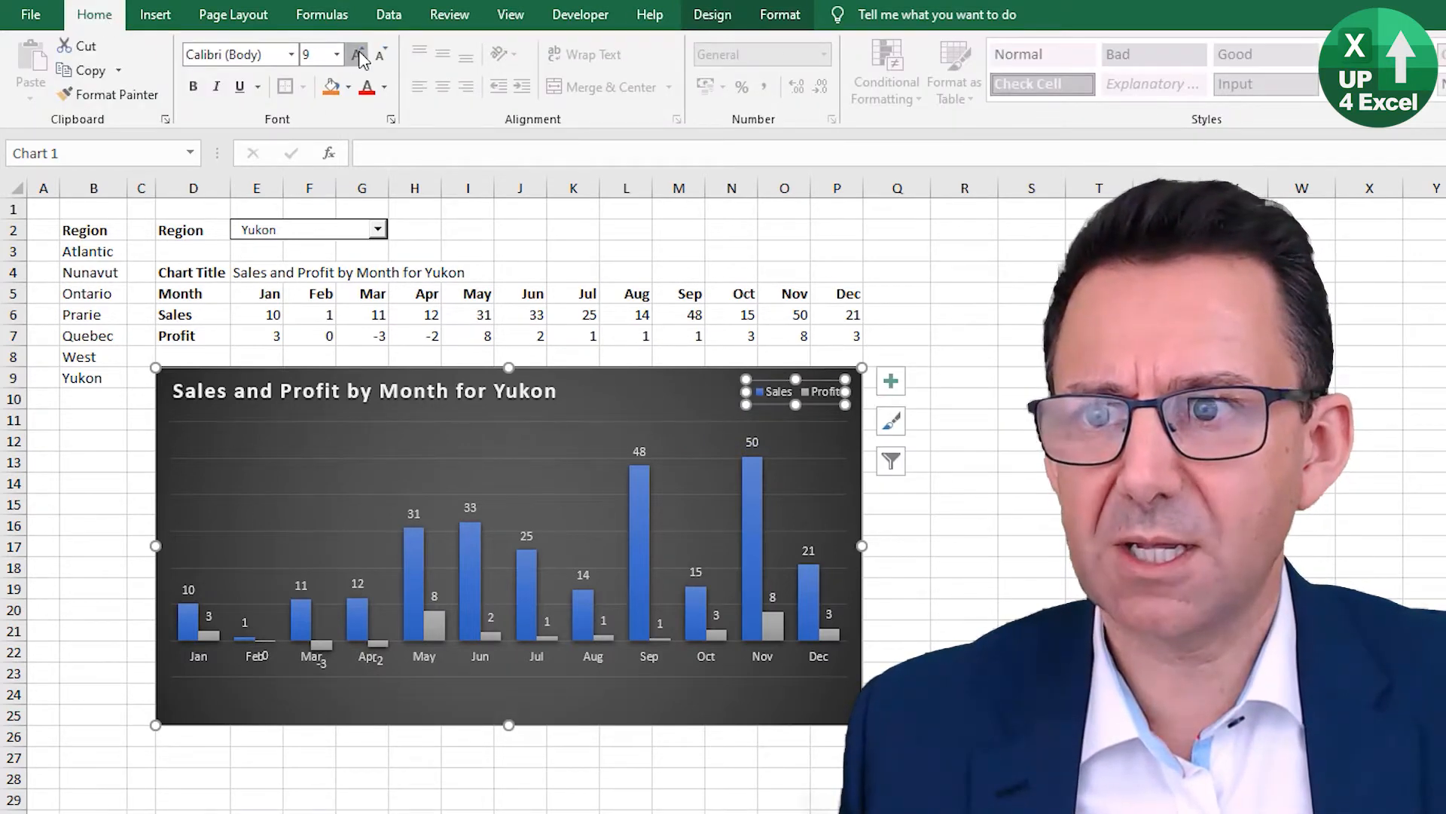
pyautogui.click(359, 54)
pyautogui.click(359, 54)
pyautogui.click(359, 54)
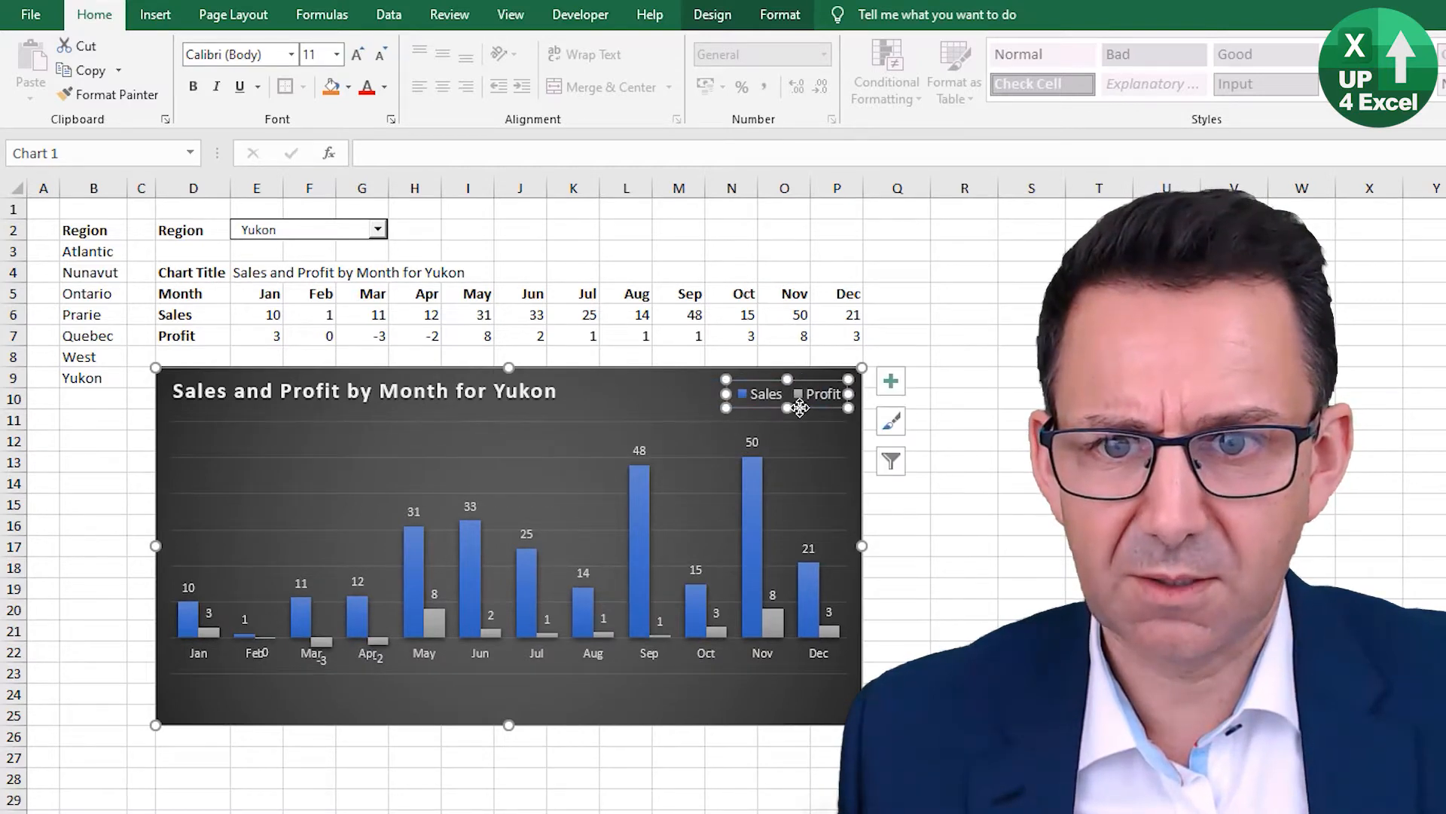
# Set the chart title's font size to 18 and the legend's to 14, nudging the legend into place
pyautogui.click(547, 390)
pyautogui.click(360, 55)
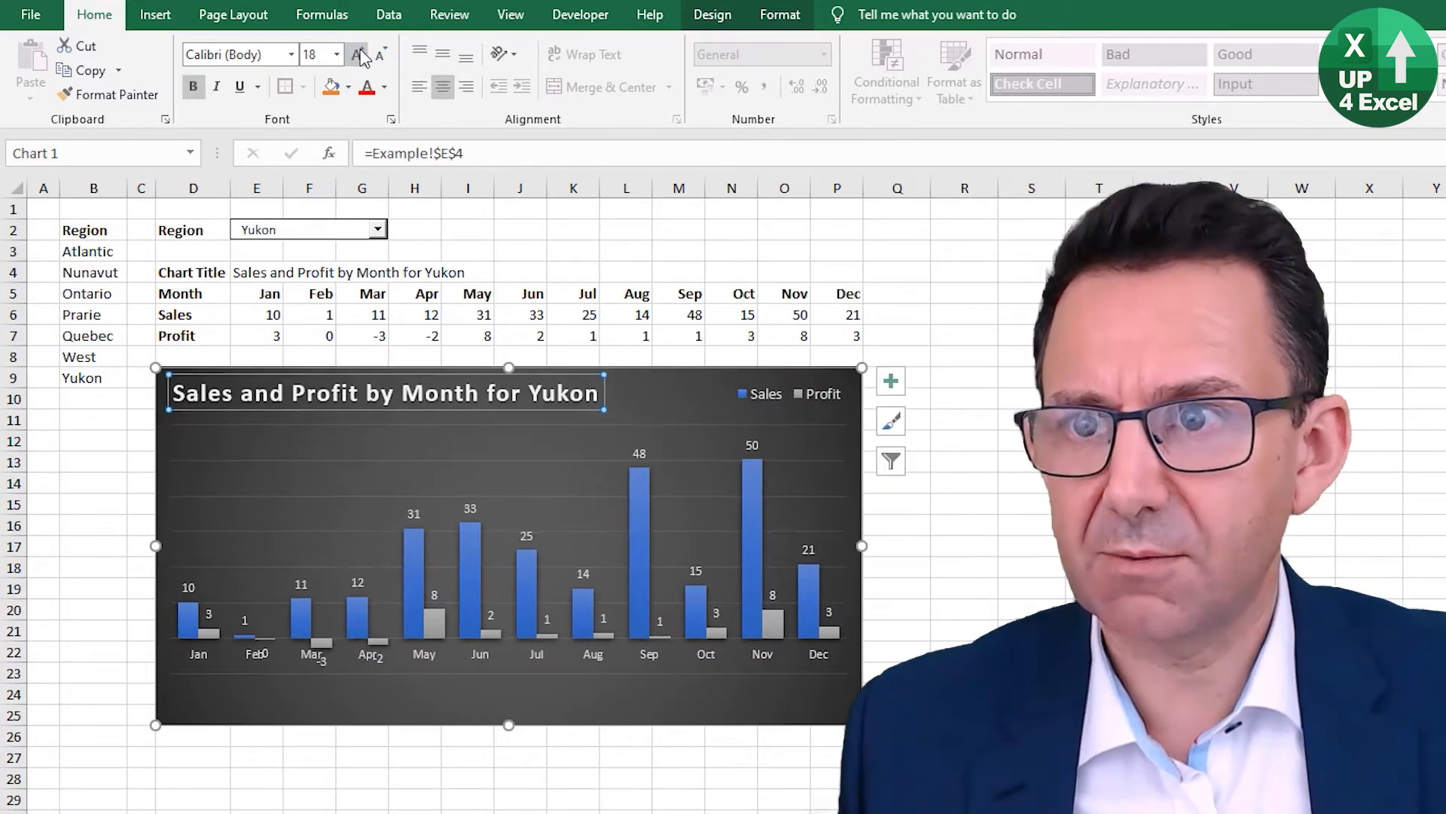
pyautogui.click(771, 395)
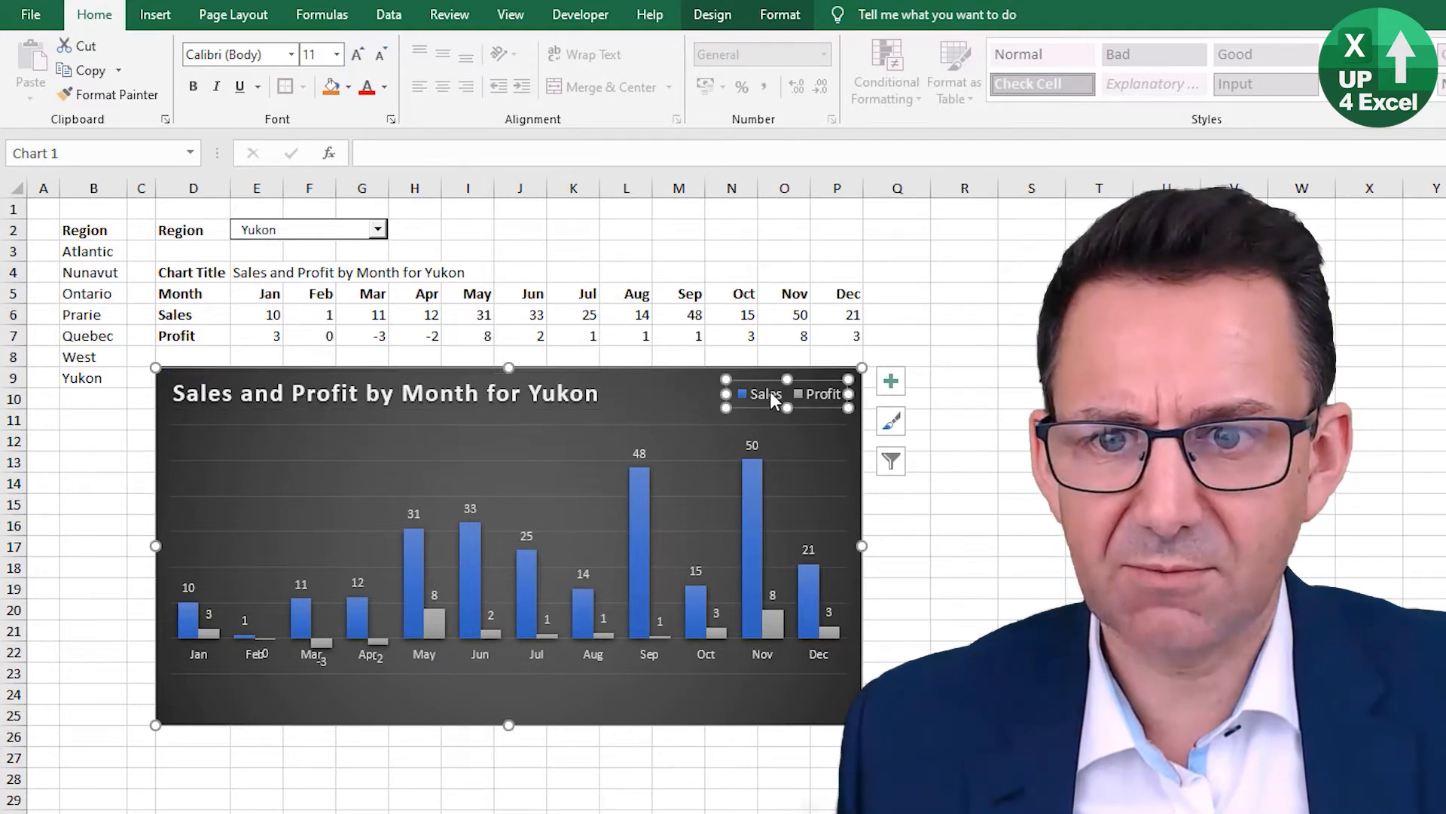
pyautogui.click(360, 57)
pyautogui.click(360, 58)
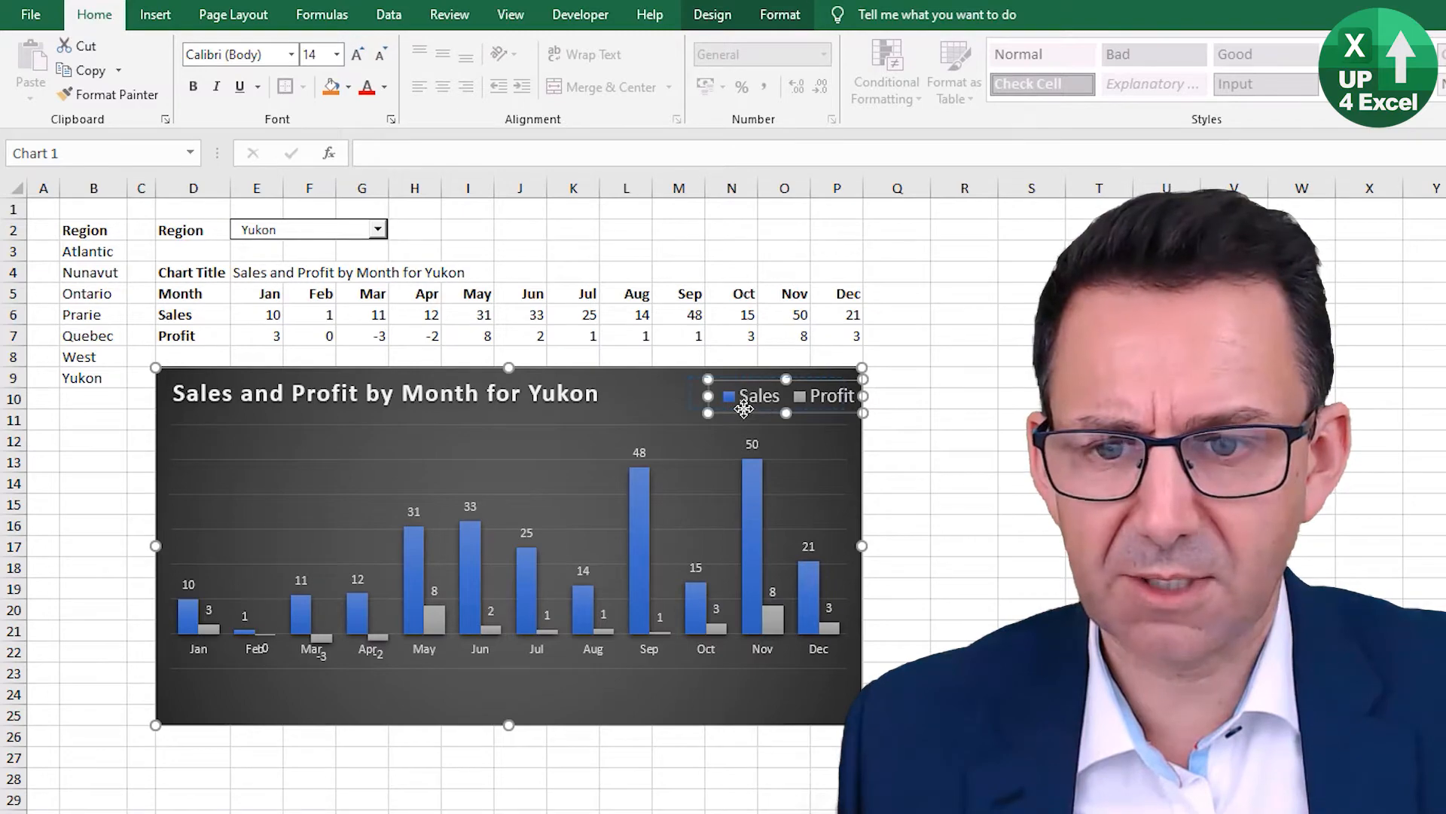
pyautogui.moveTo(743, 409); pyautogui.dragTo(743, 407)
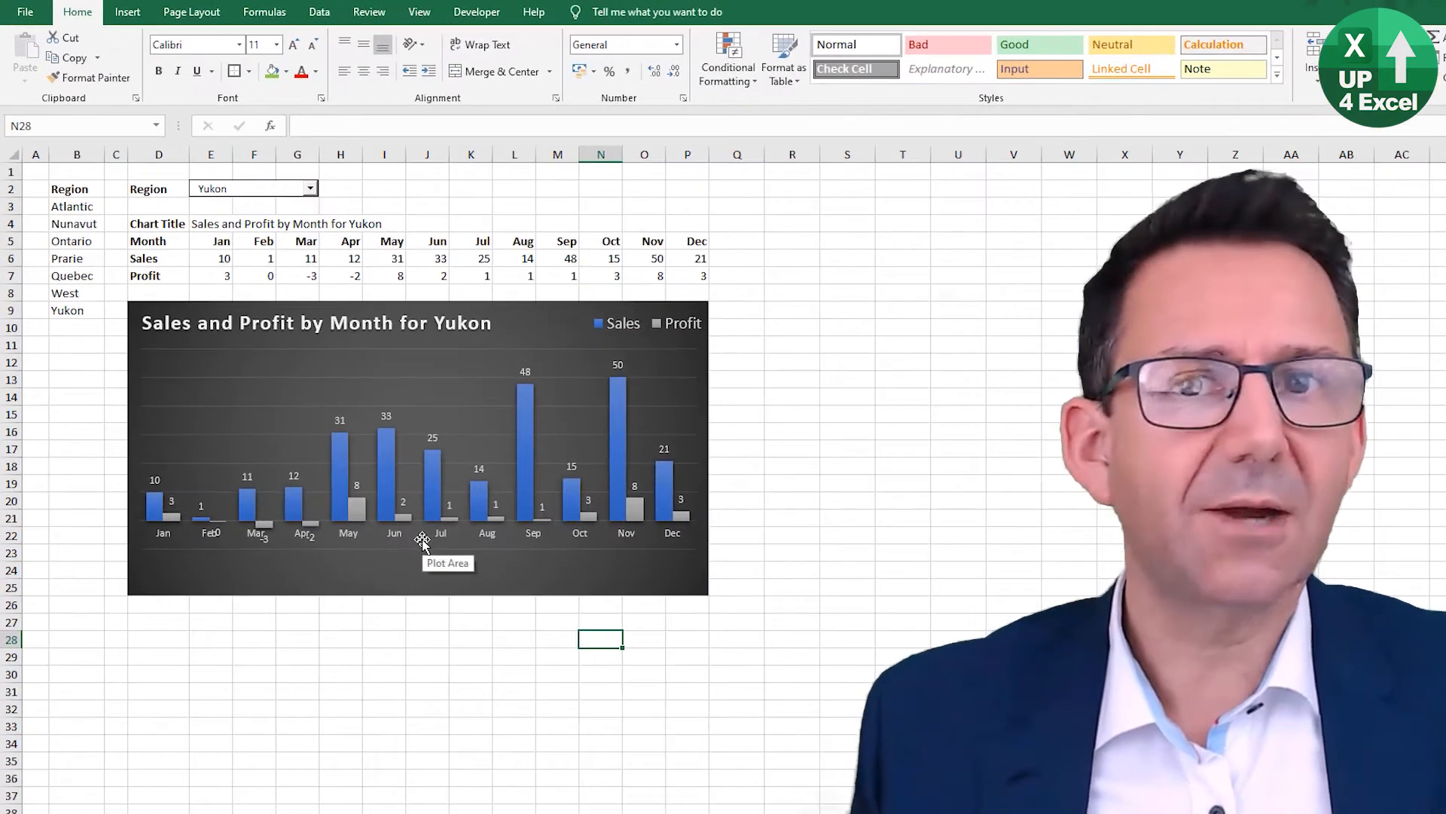
pyautogui.click(408, 664)
pyautogui.click(324, 535)
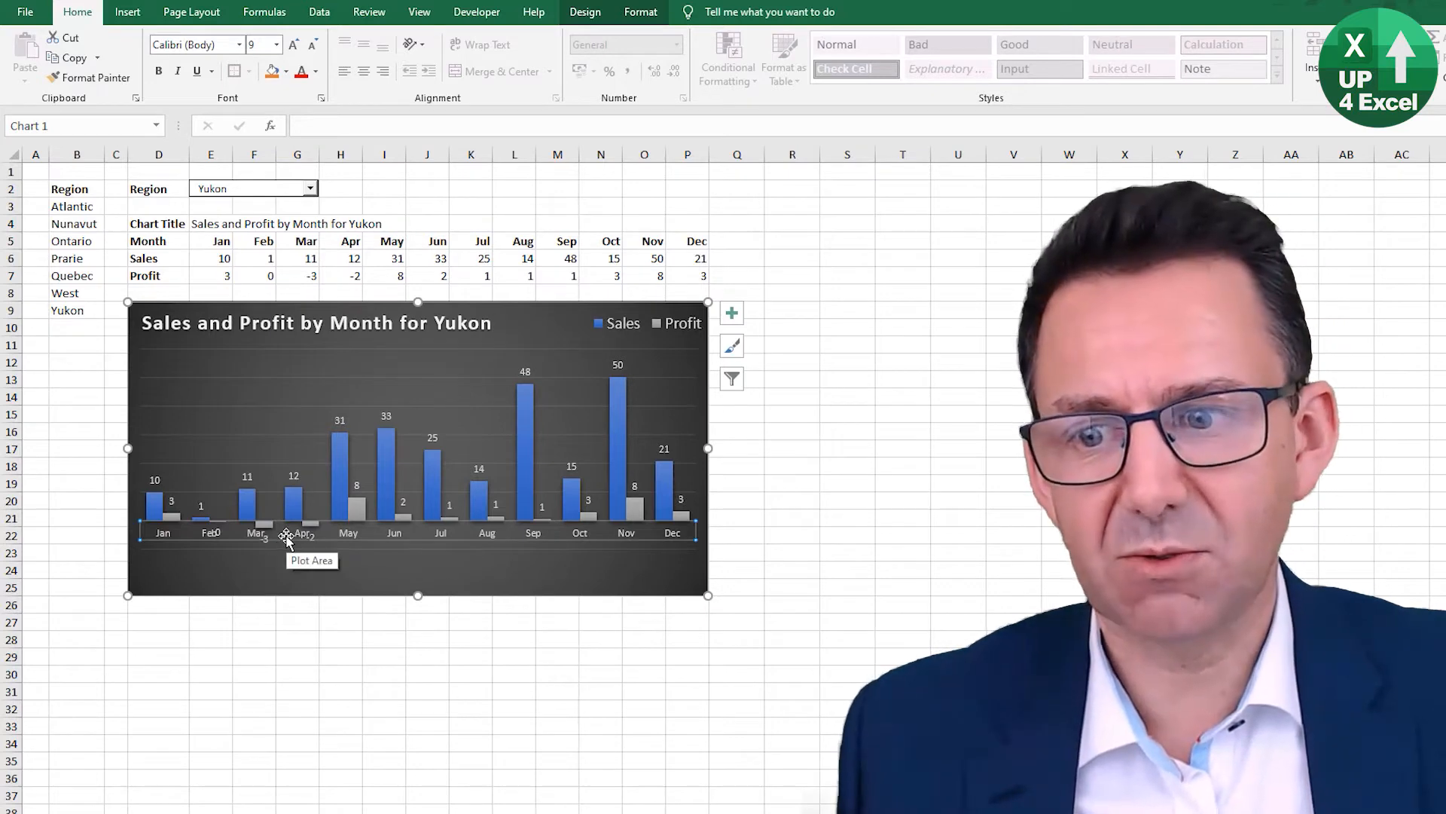
pyautogui.rightClick(290, 541)
pyautogui.click(277, 531)
pyautogui.click(269, 538)
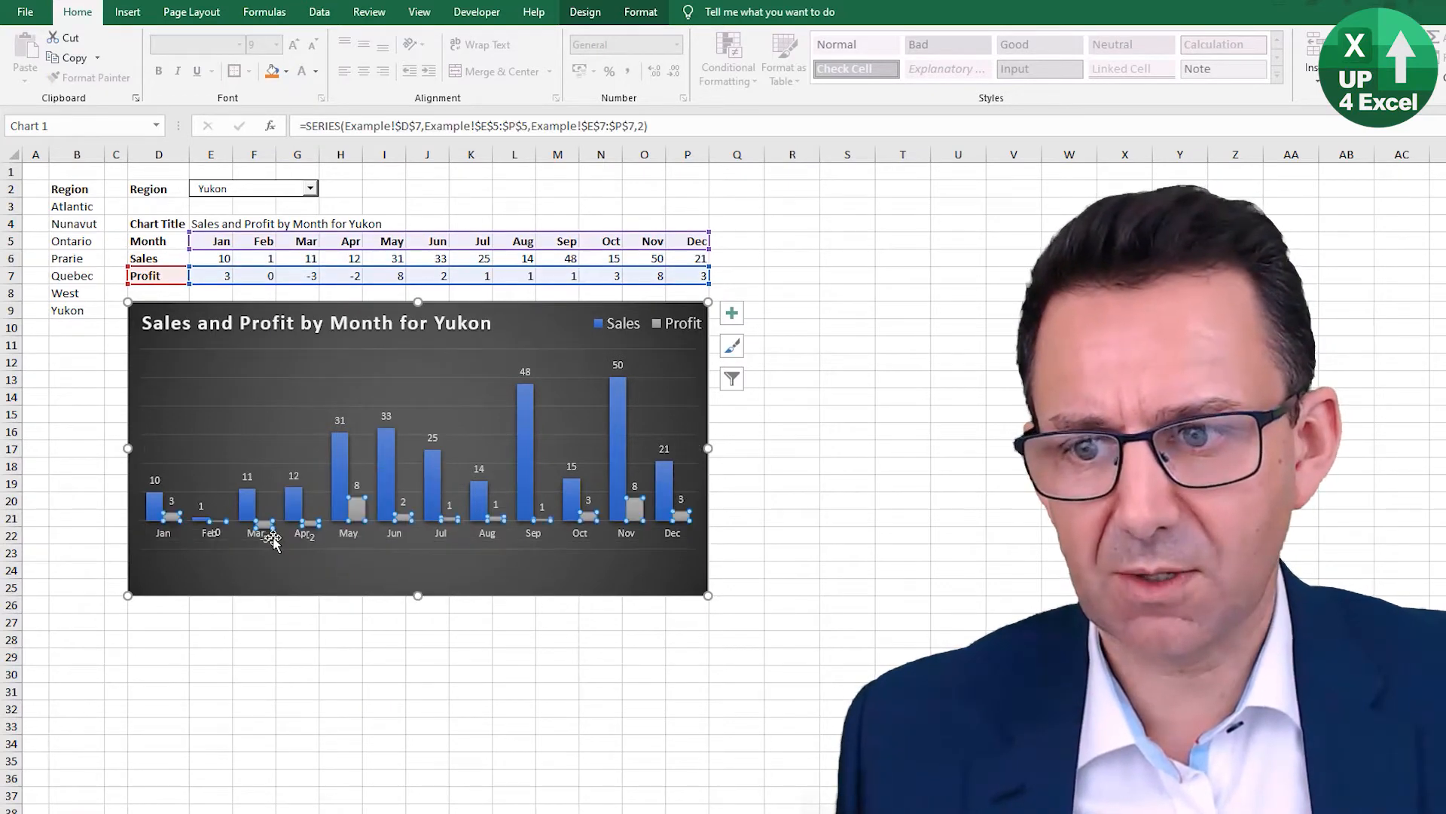
pyautogui.click(294, 538)
pyautogui.click(303, 537)
pyautogui.rightClick(315, 538)
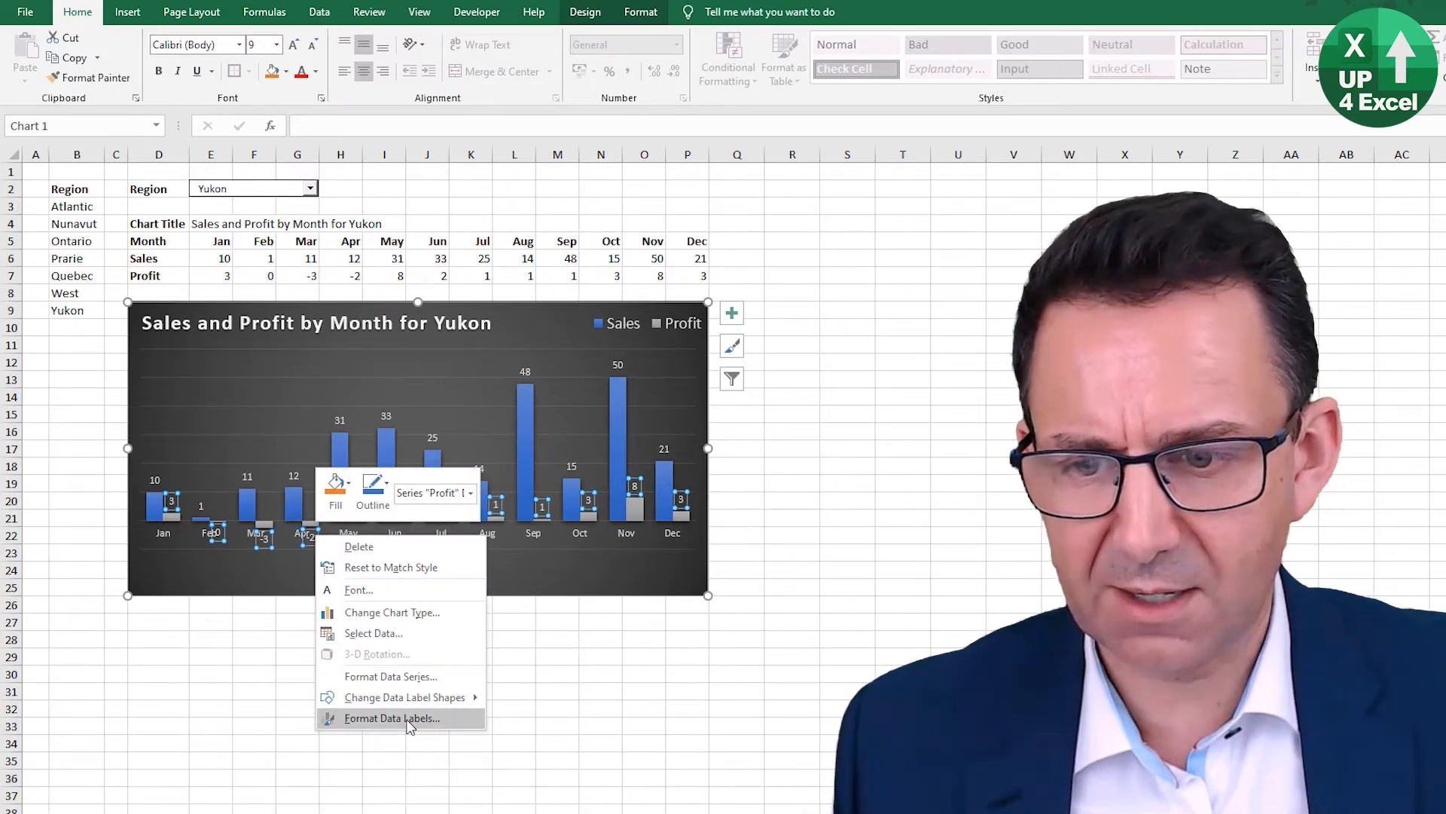
pyautogui.click(262, 576)
pyautogui.click(353, 549)
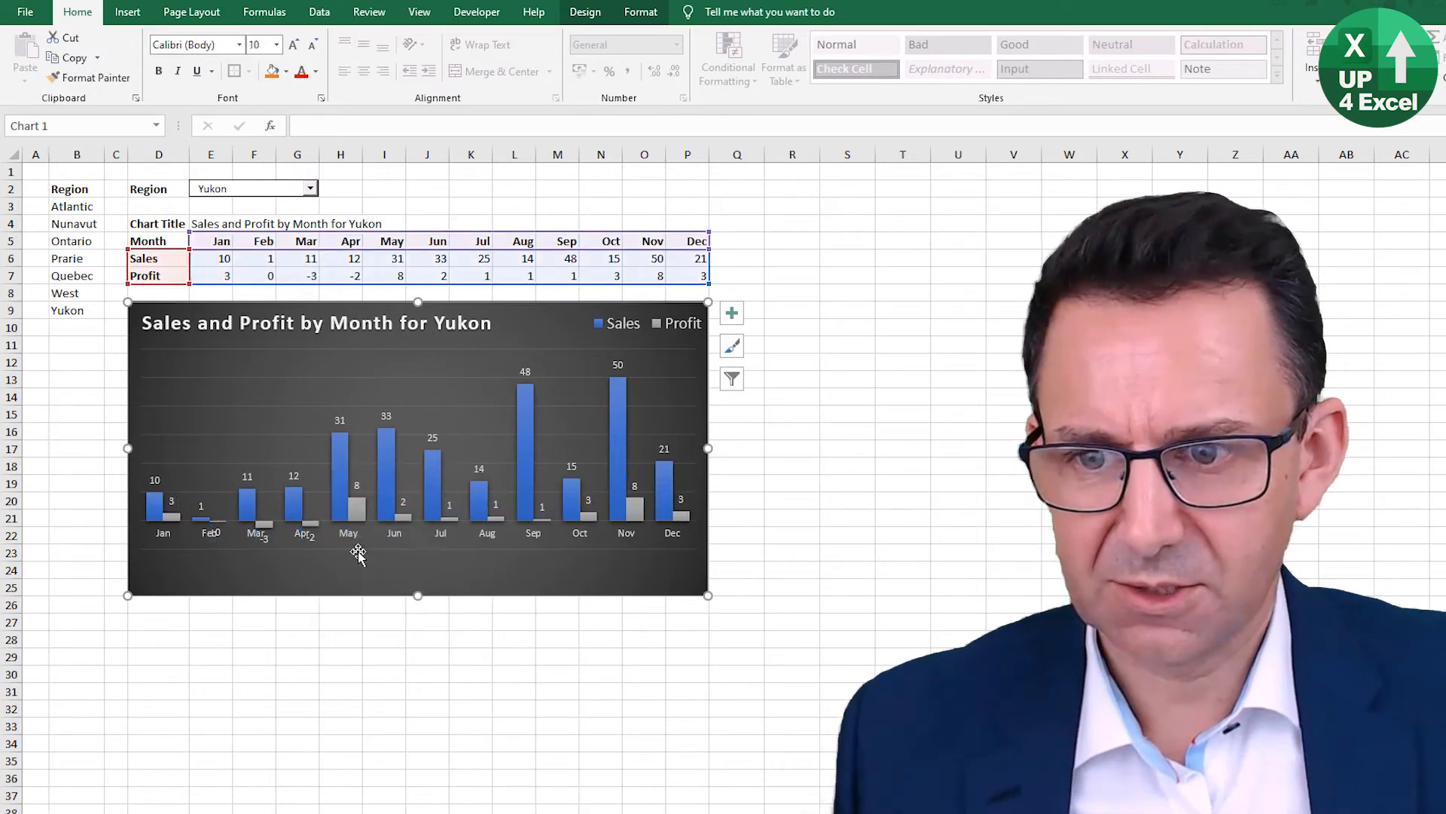
# Open the formatting options for the chart's horizontal month axis and check the list of selectable chart elements
pyautogui.click(350, 536)
pyautogui.rightClick(350, 534)
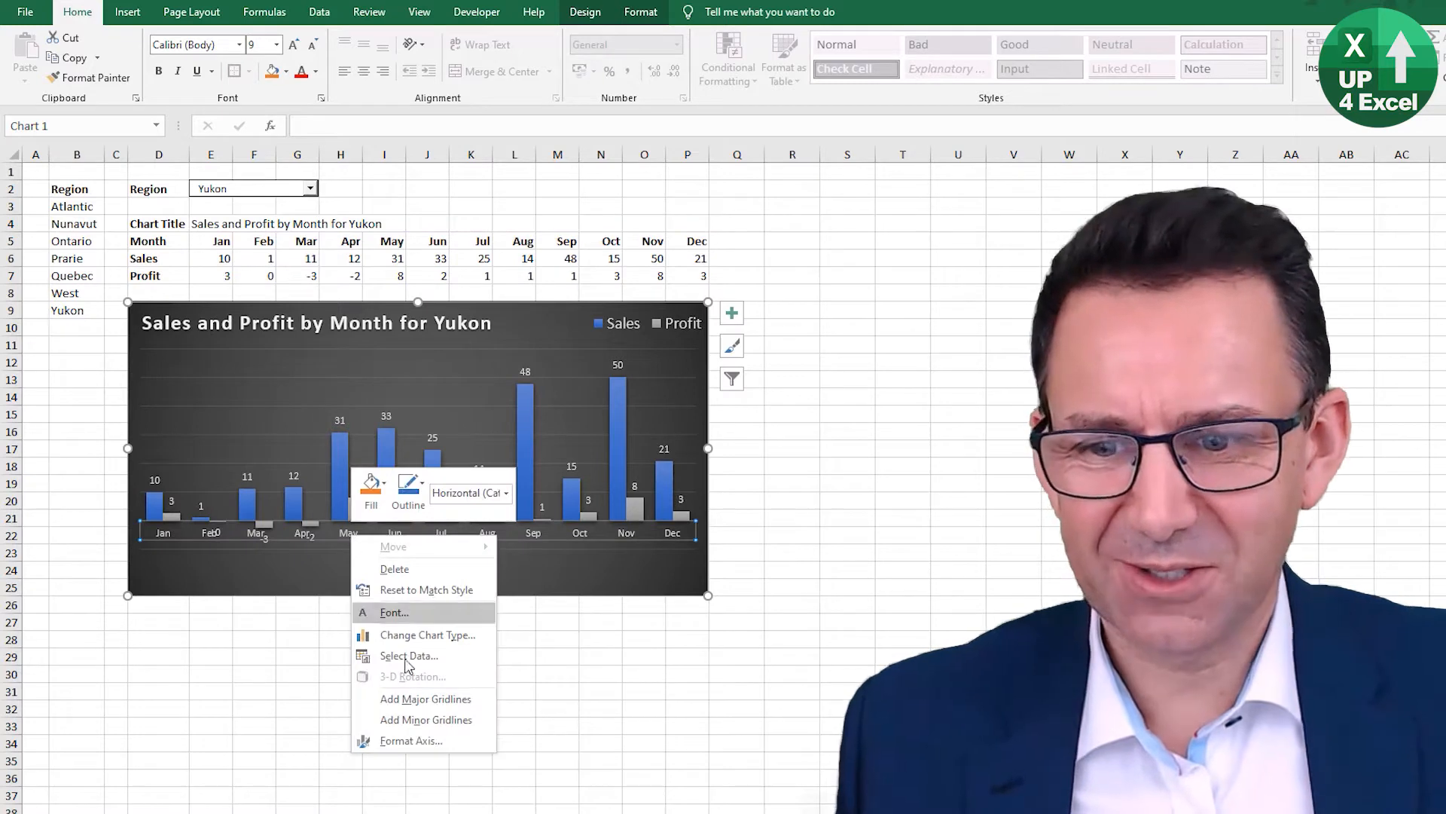
pyautogui.click(412, 740)
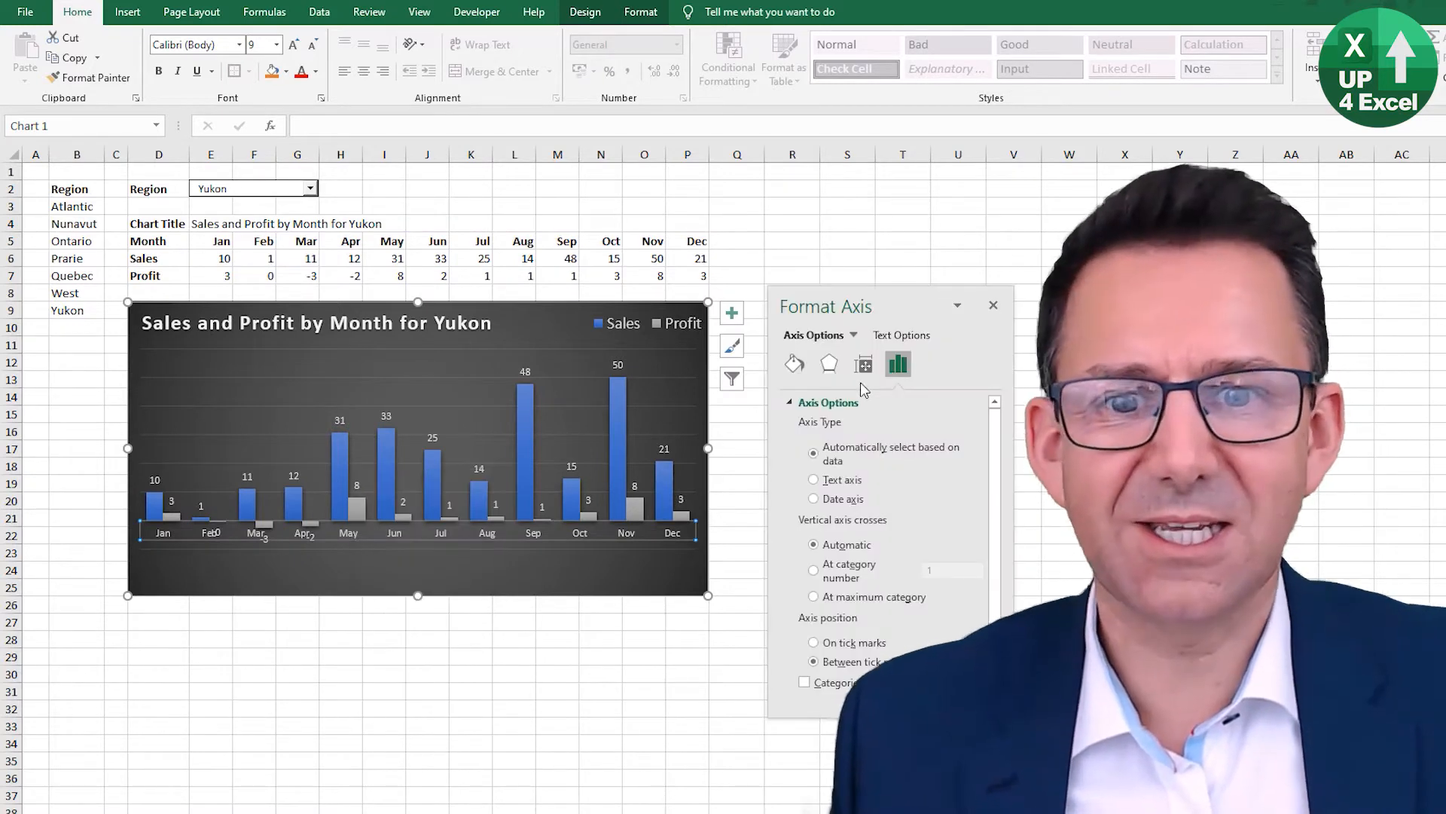
pyautogui.moveTo(930, 308); pyautogui.dragTo(214, 382)
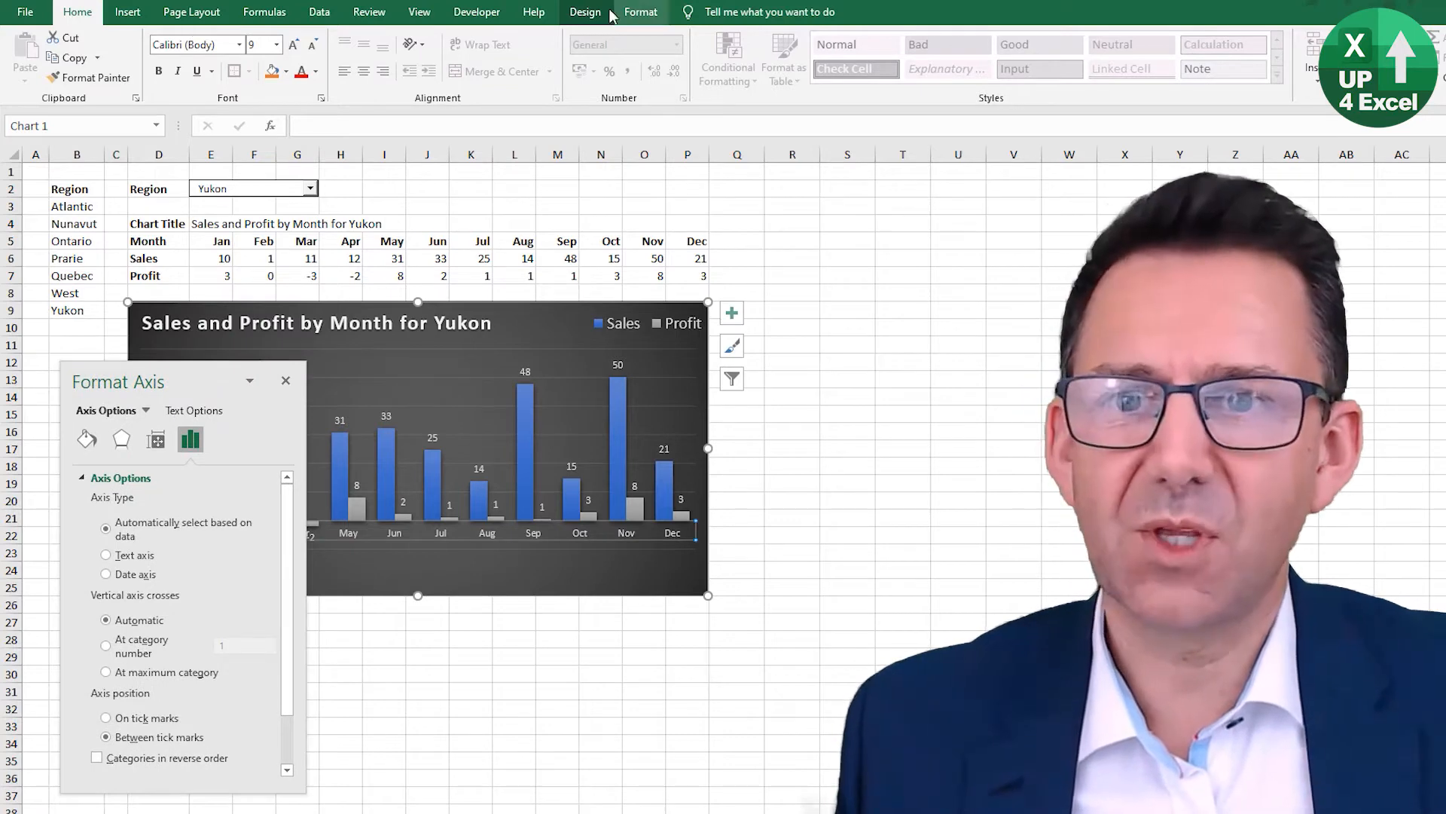
pyautogui.click(641, 12)
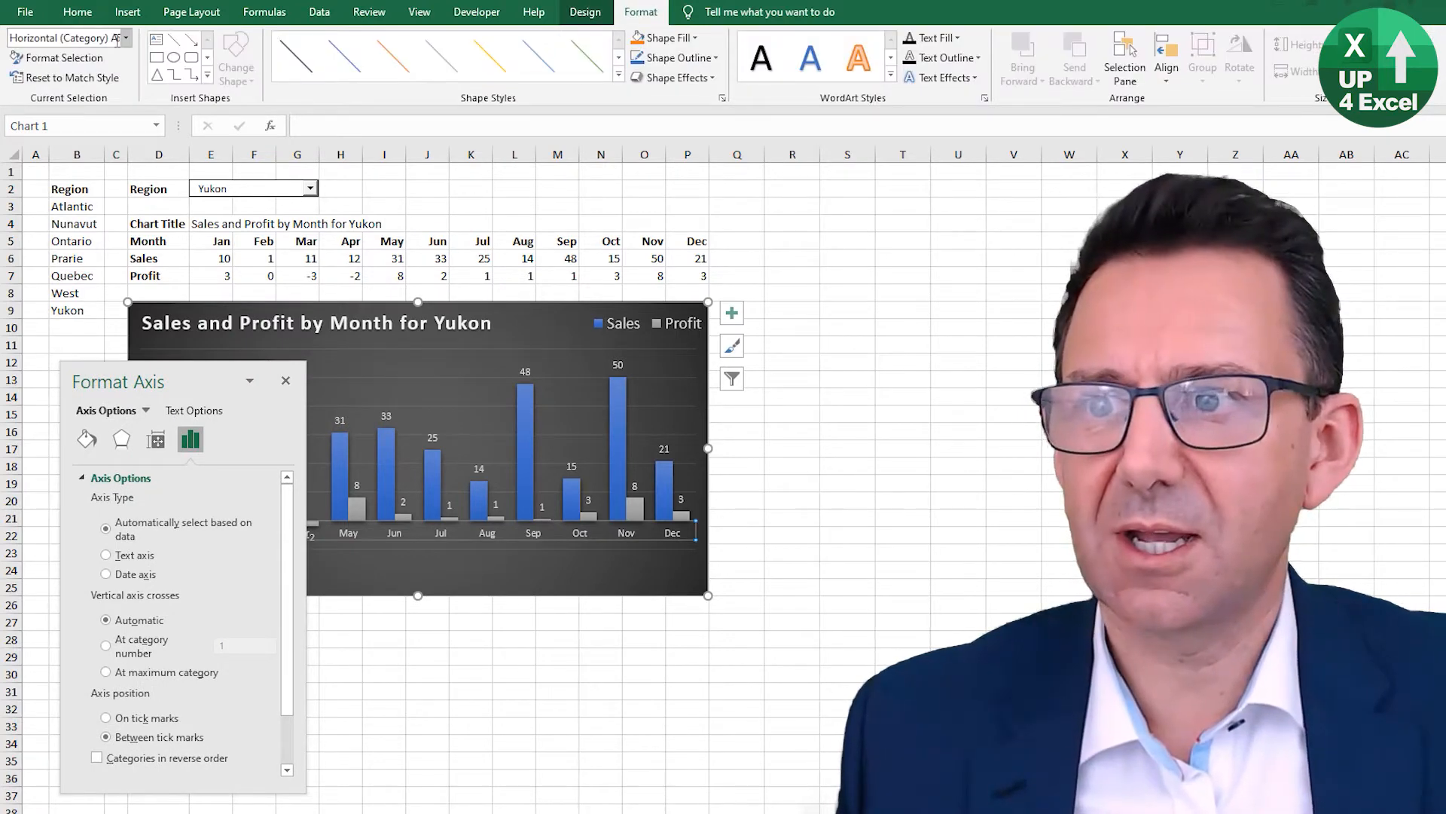
pyautogui.click(125, 42)
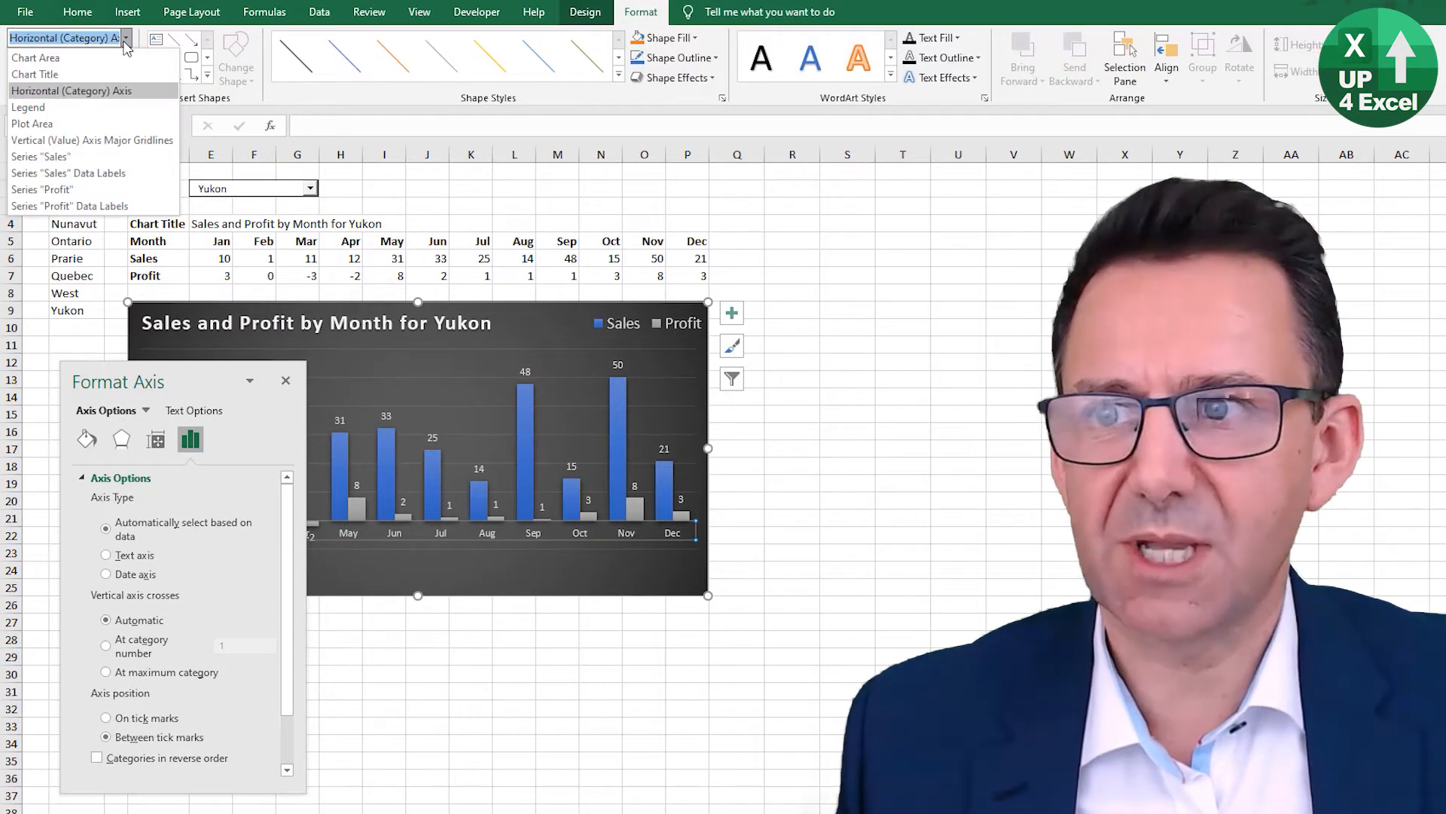
pyautogui.click(126, 39)
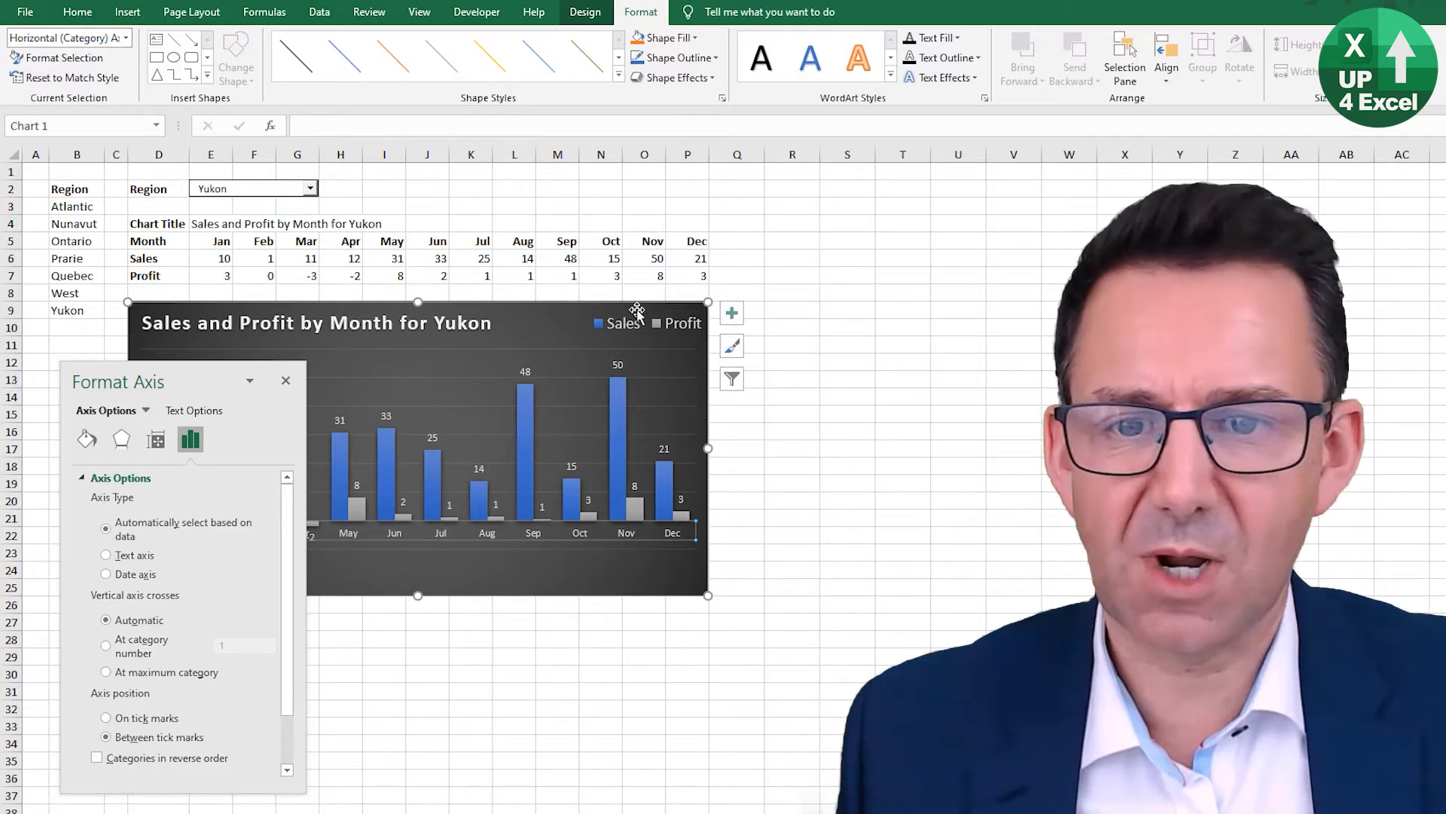
# Set the label position of the horizontal axis to Low and close the axis formatting options
pyautogui.scroll(-1, 280, 678)
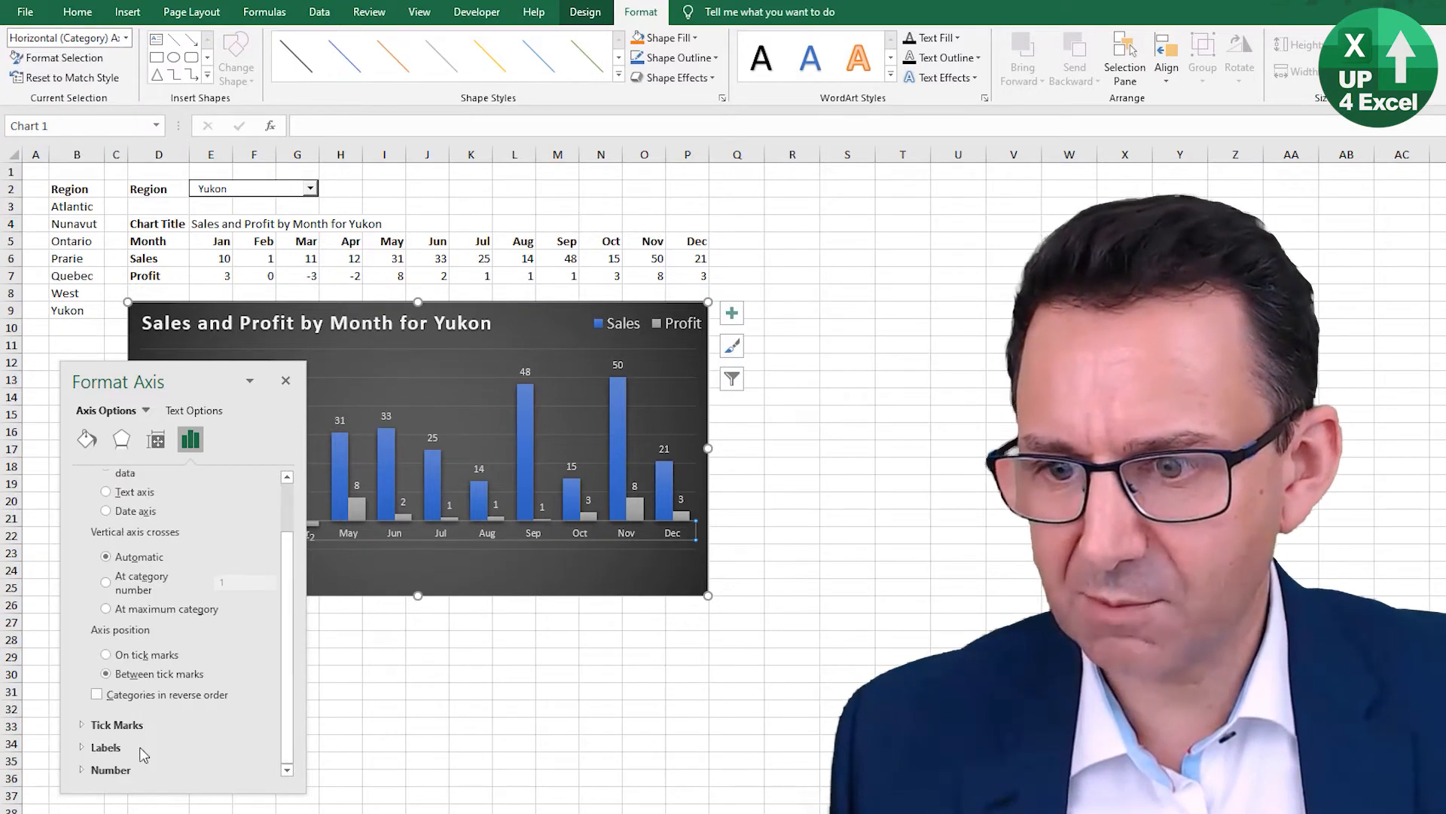
pyautogui.click(81, 747)
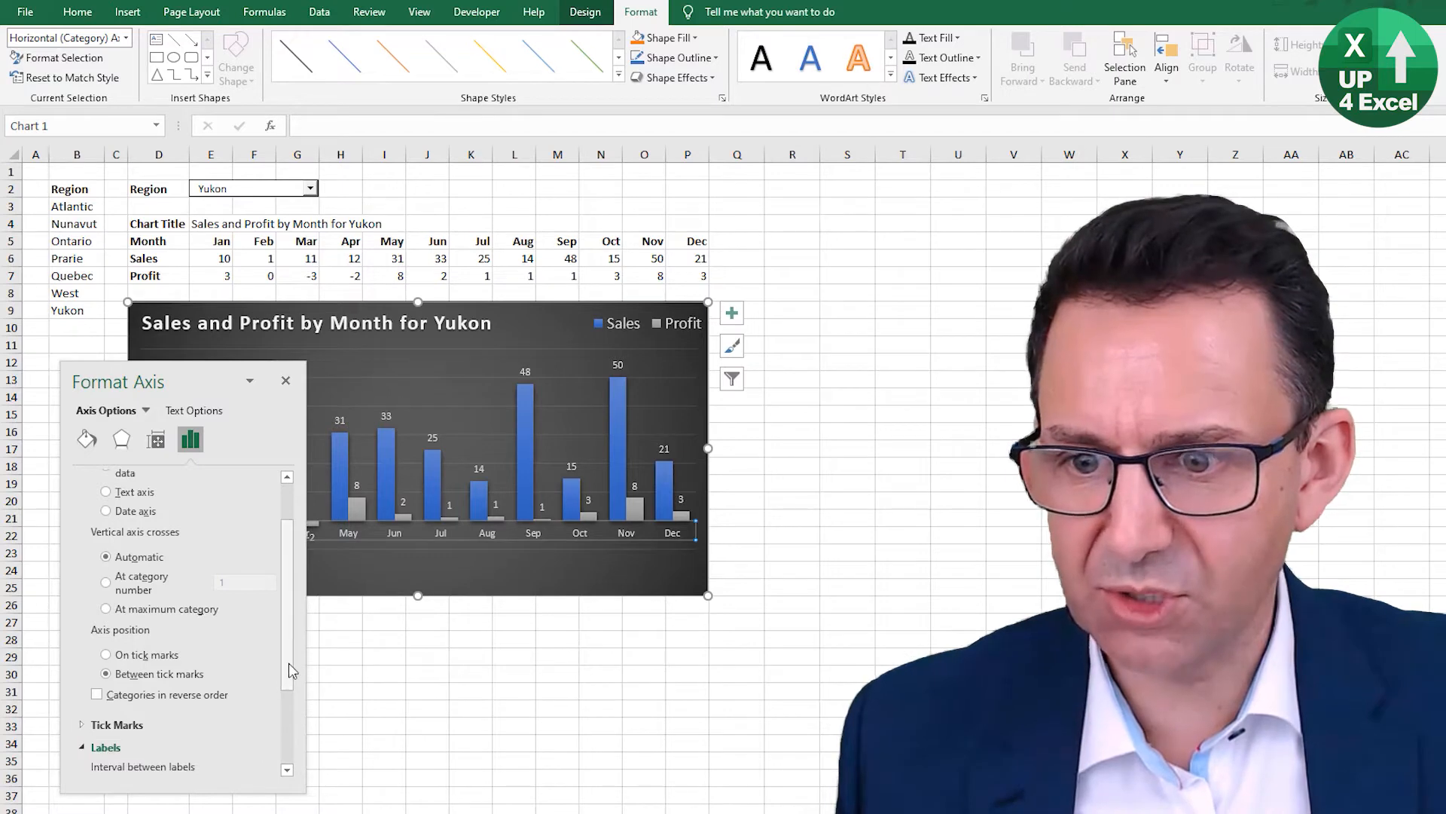
pyautogui.scroll(-3, 260, 750)
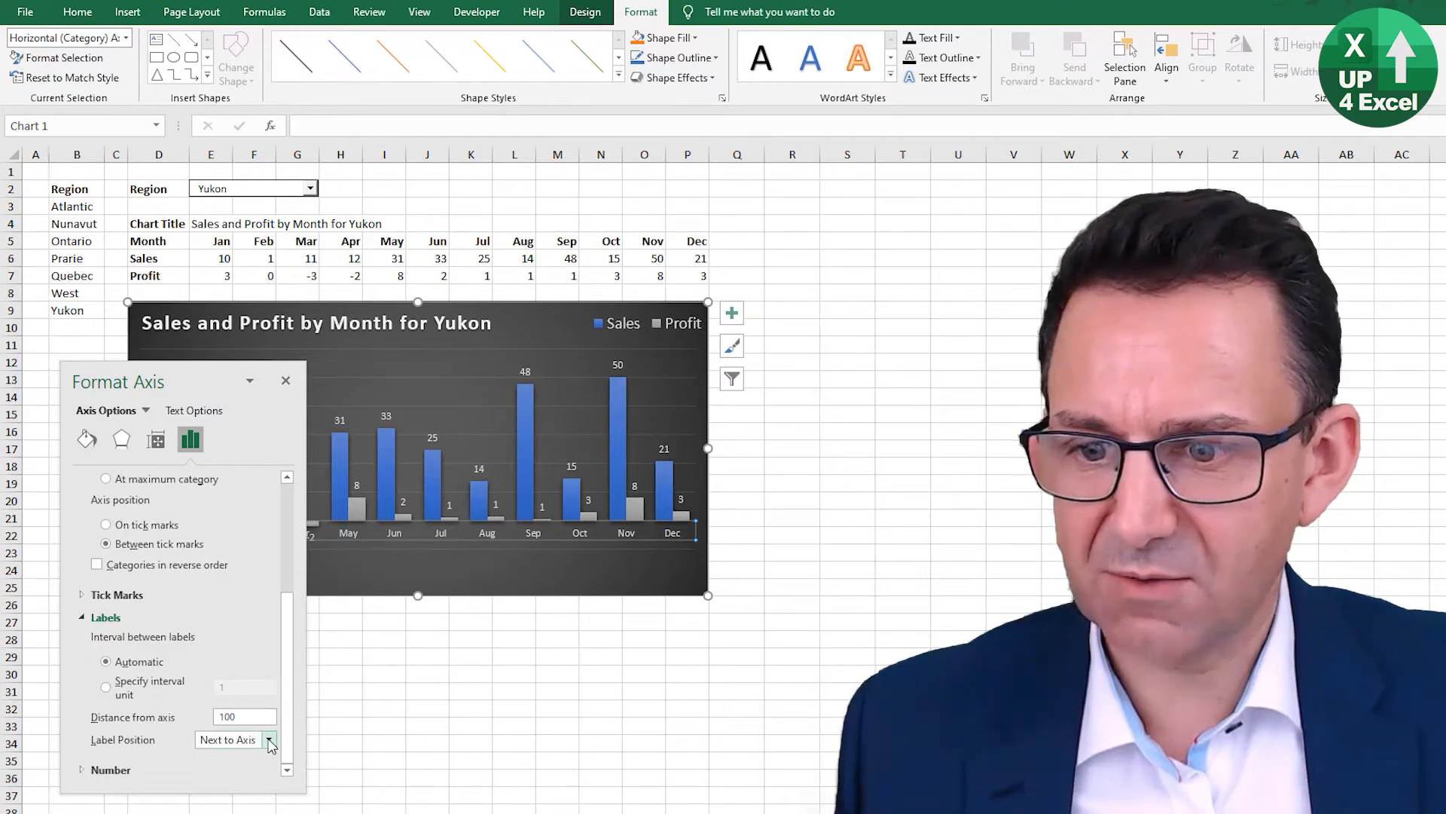
pyautogui.click(270, 742)
pyautogui.click(230, 793)
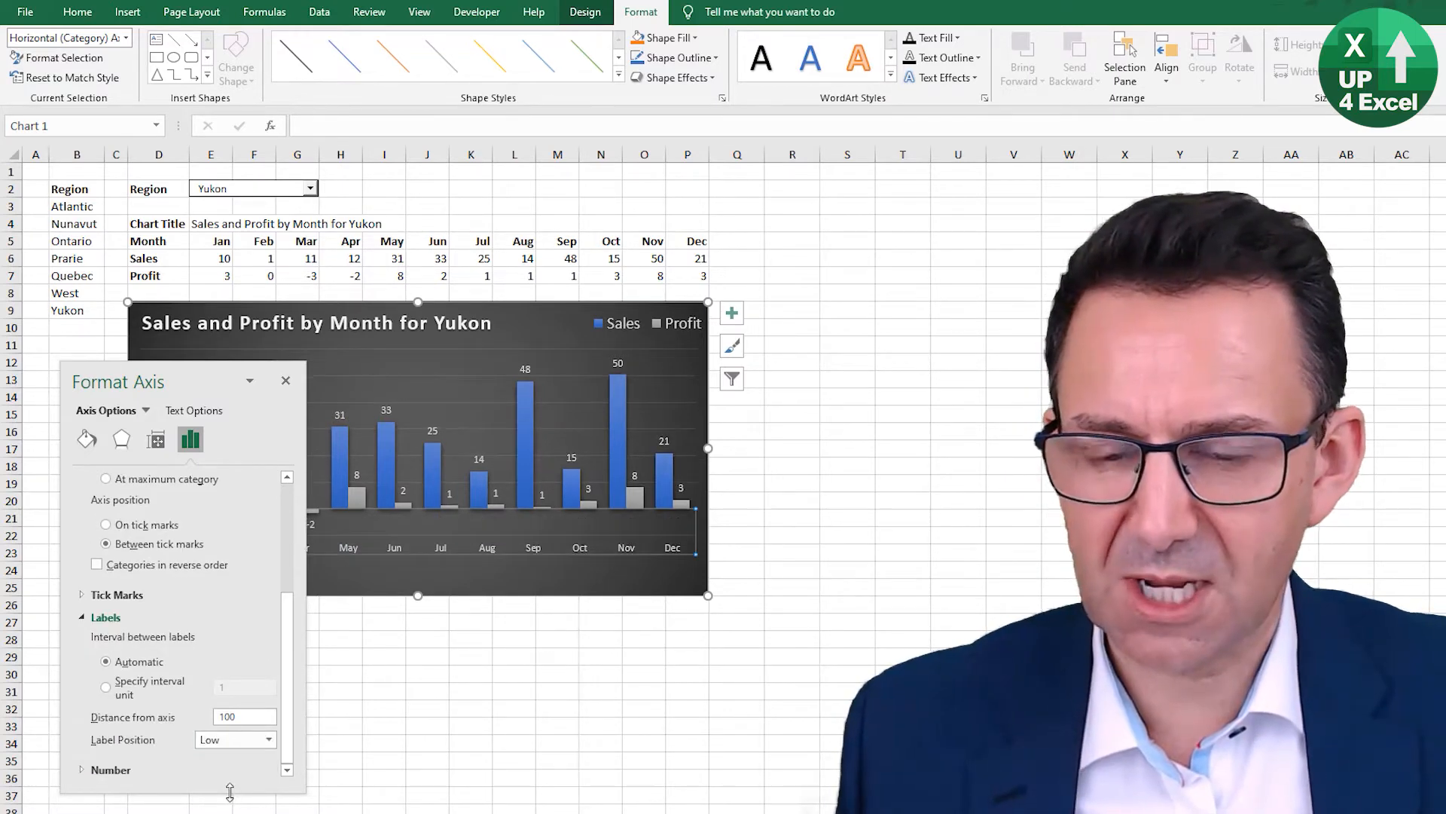
pyautogui.click(286, 381)
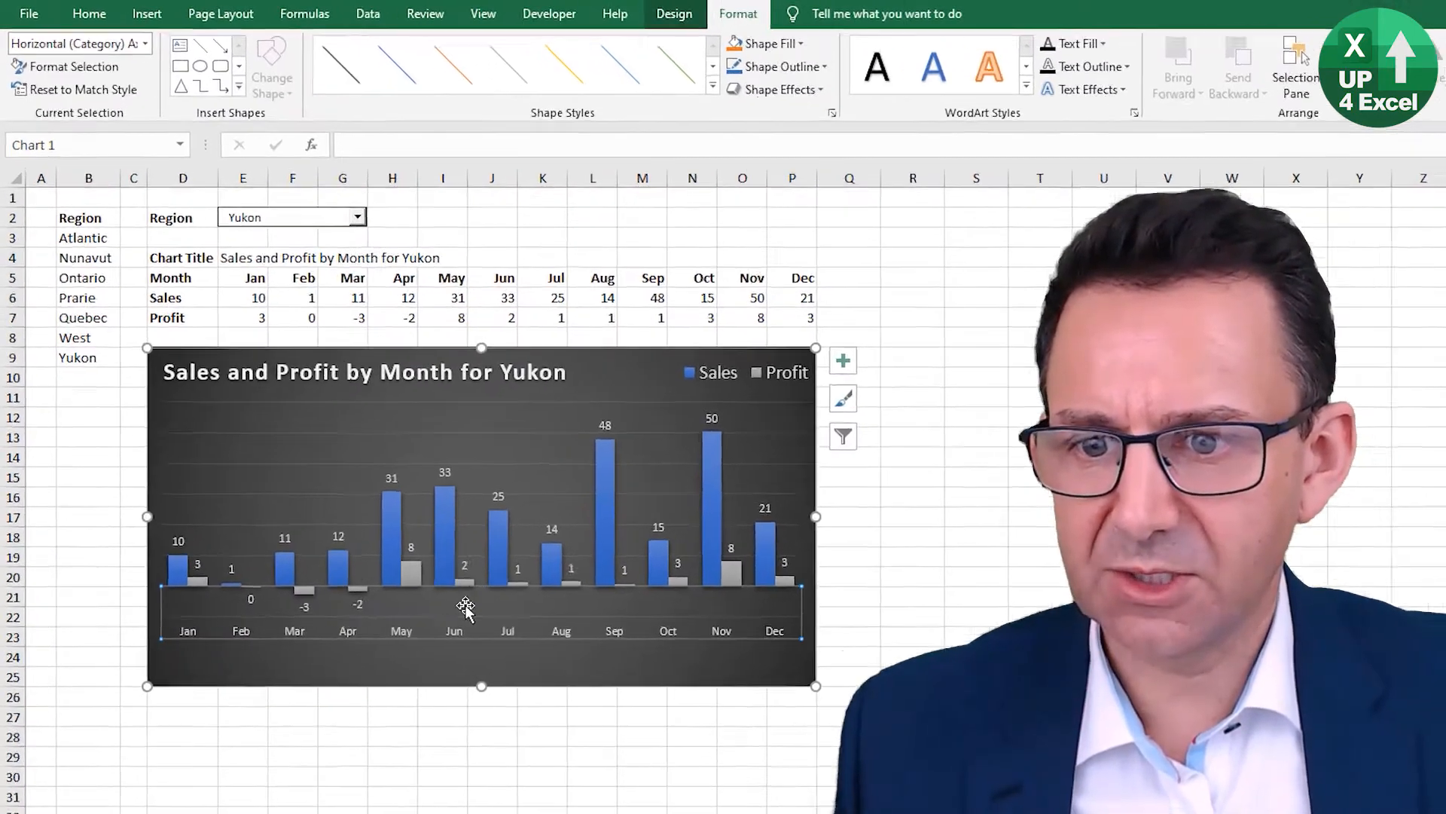
# Enlarge the plot area, stretching its lower edge towards the bottom of the chart and its upper edge slightly upwards
pyautogui.click(478, 615)
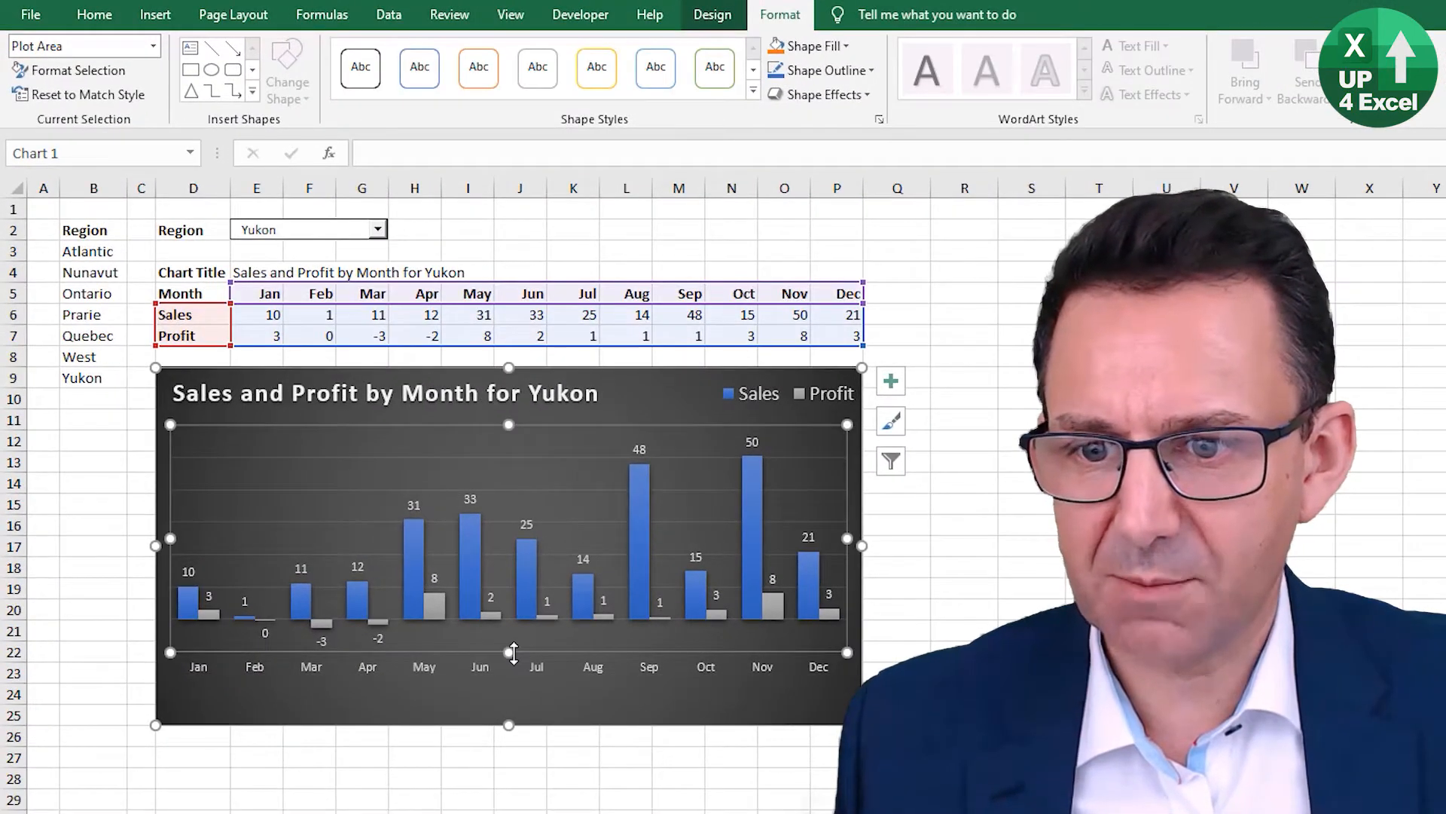
pyautogui.moveTo(513, 652); pyautogui.dragTo(520, 693)
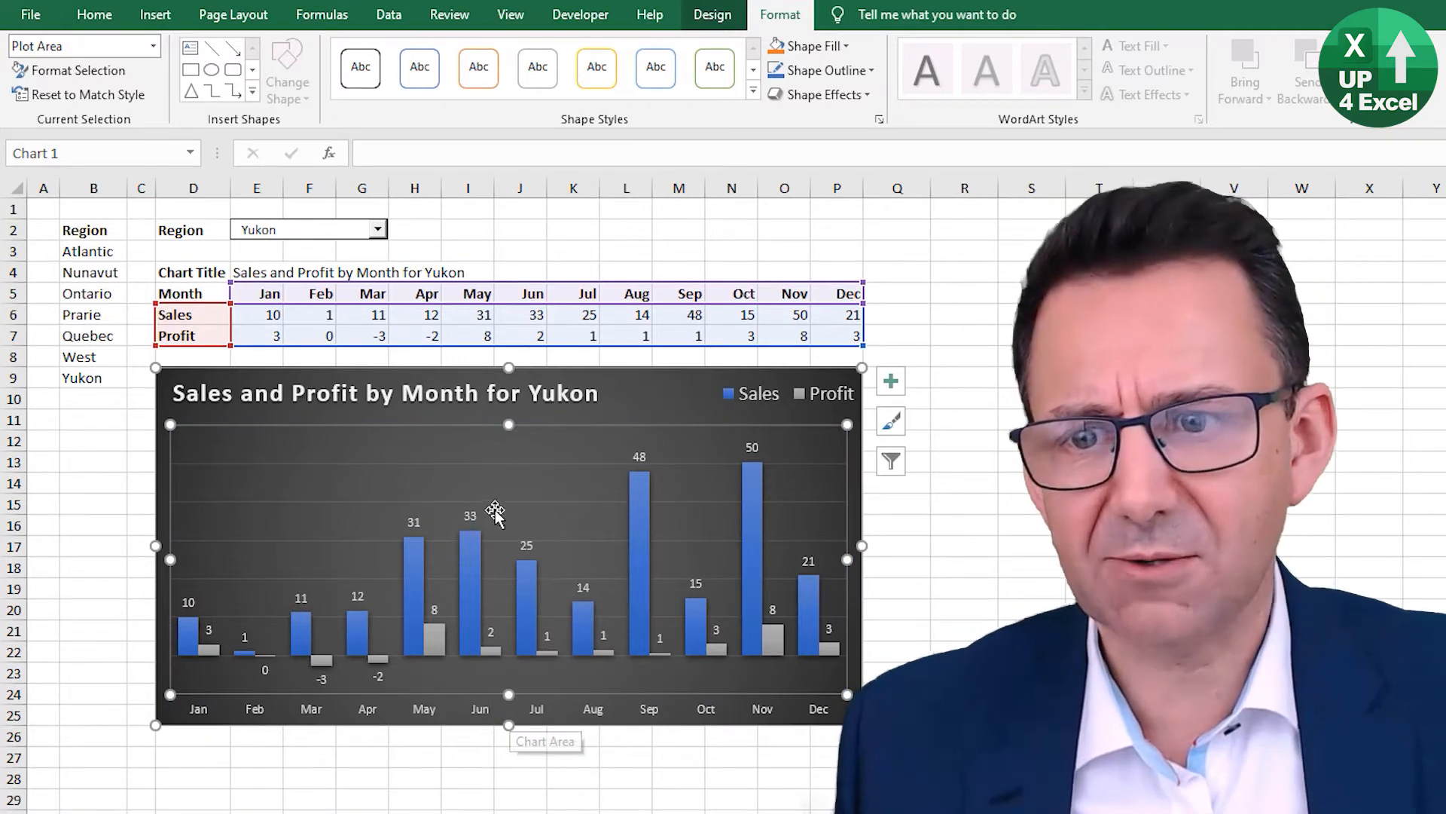
pyautogui.moveTo(508, 429); pyautogui.dragTo(509, 419)
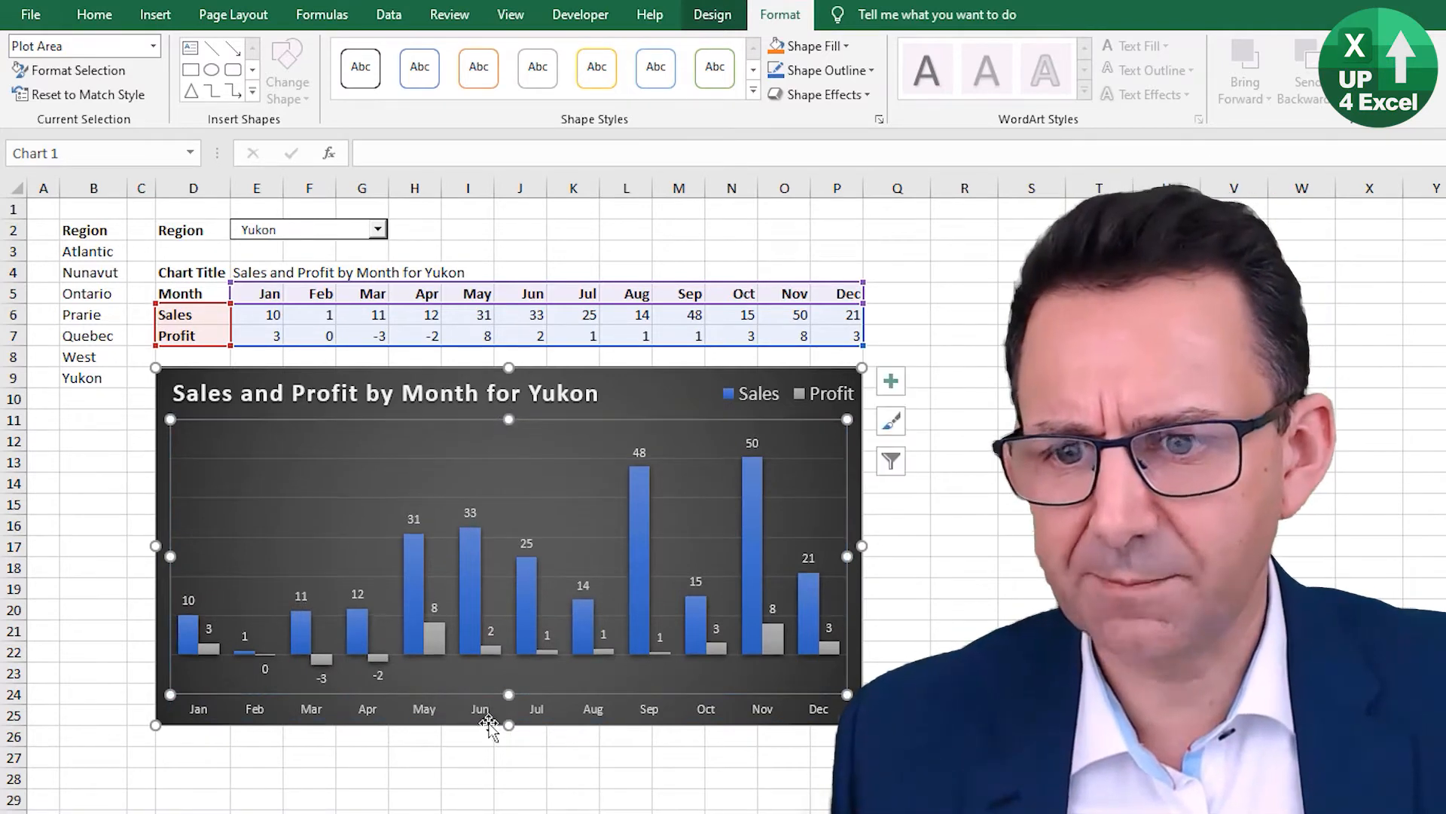
# Extend the chart's height down to row 27 and make the month labels on the horizontal axis bold
pyautogui.moveTo(502, 727); pyautogui.dragTo(506, 768)
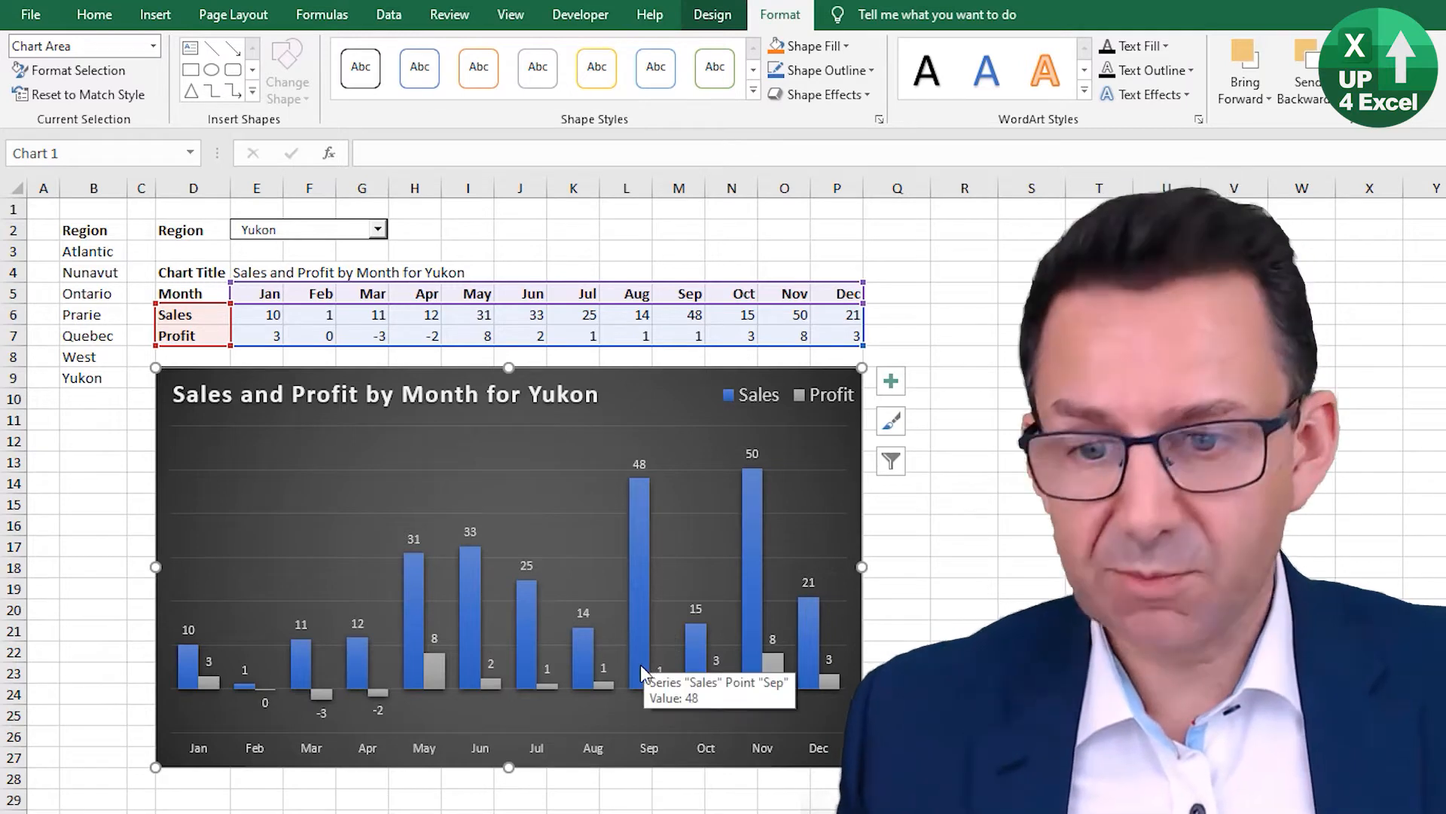
pyautogui.click(651, 756)
pyautogui.hotkey('ctrl', 'b')
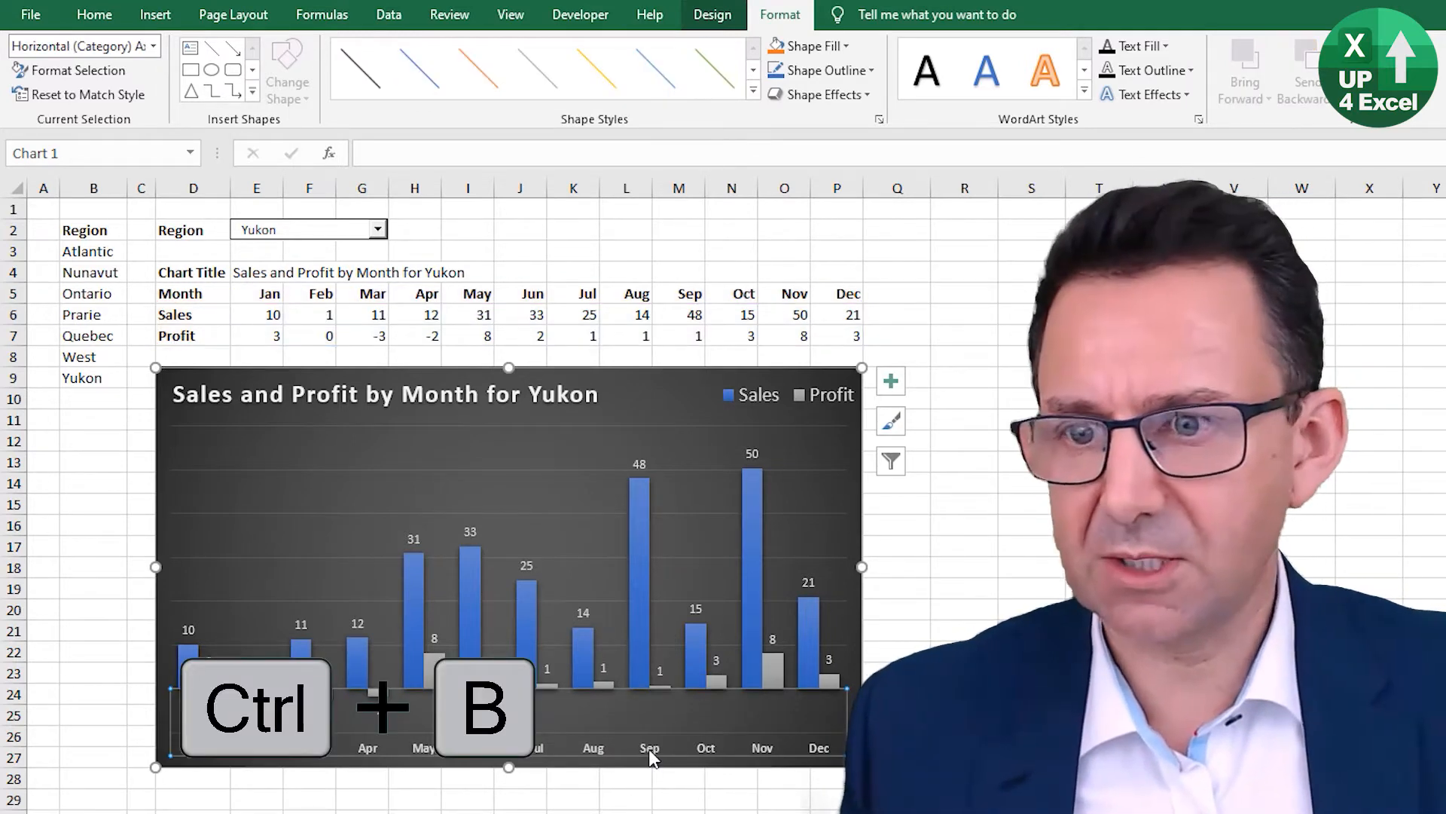
# Set the series overlap to 10% and the gap width to 25% for the Sales columns
pyautogui.click(473, 608)
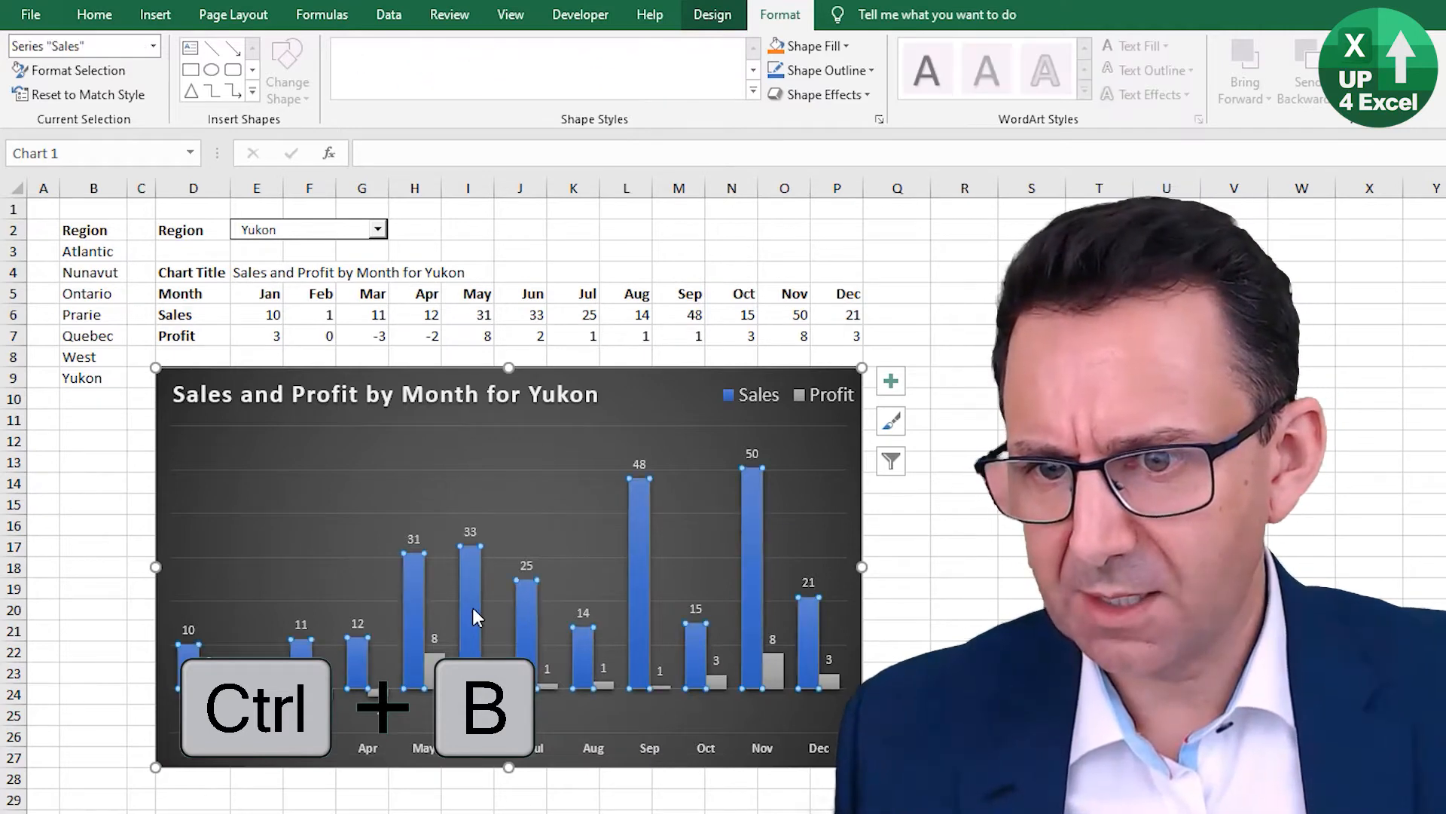
pyautogui.rightClick(473, 608)
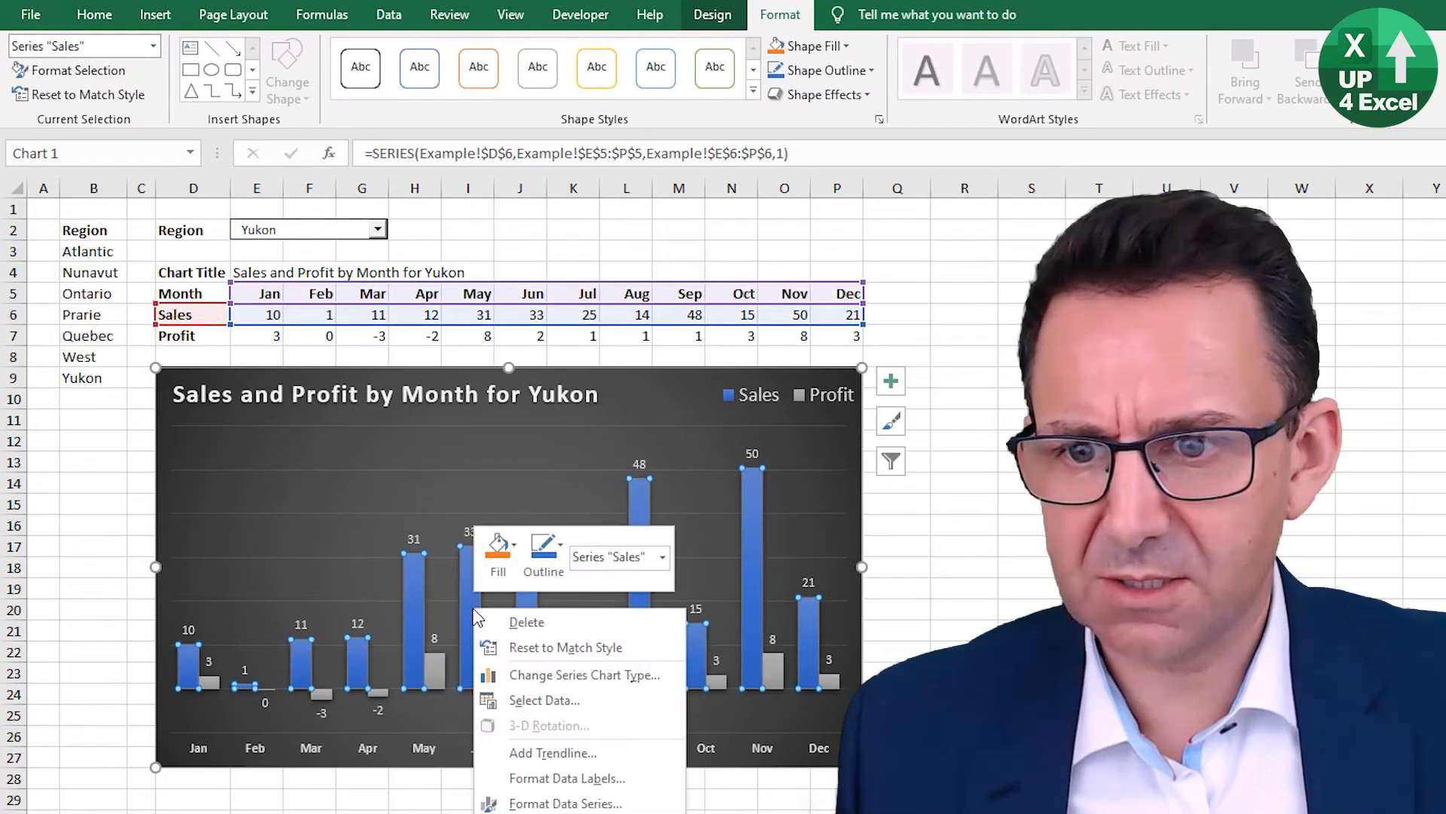
pyautogui.click(544, 800)
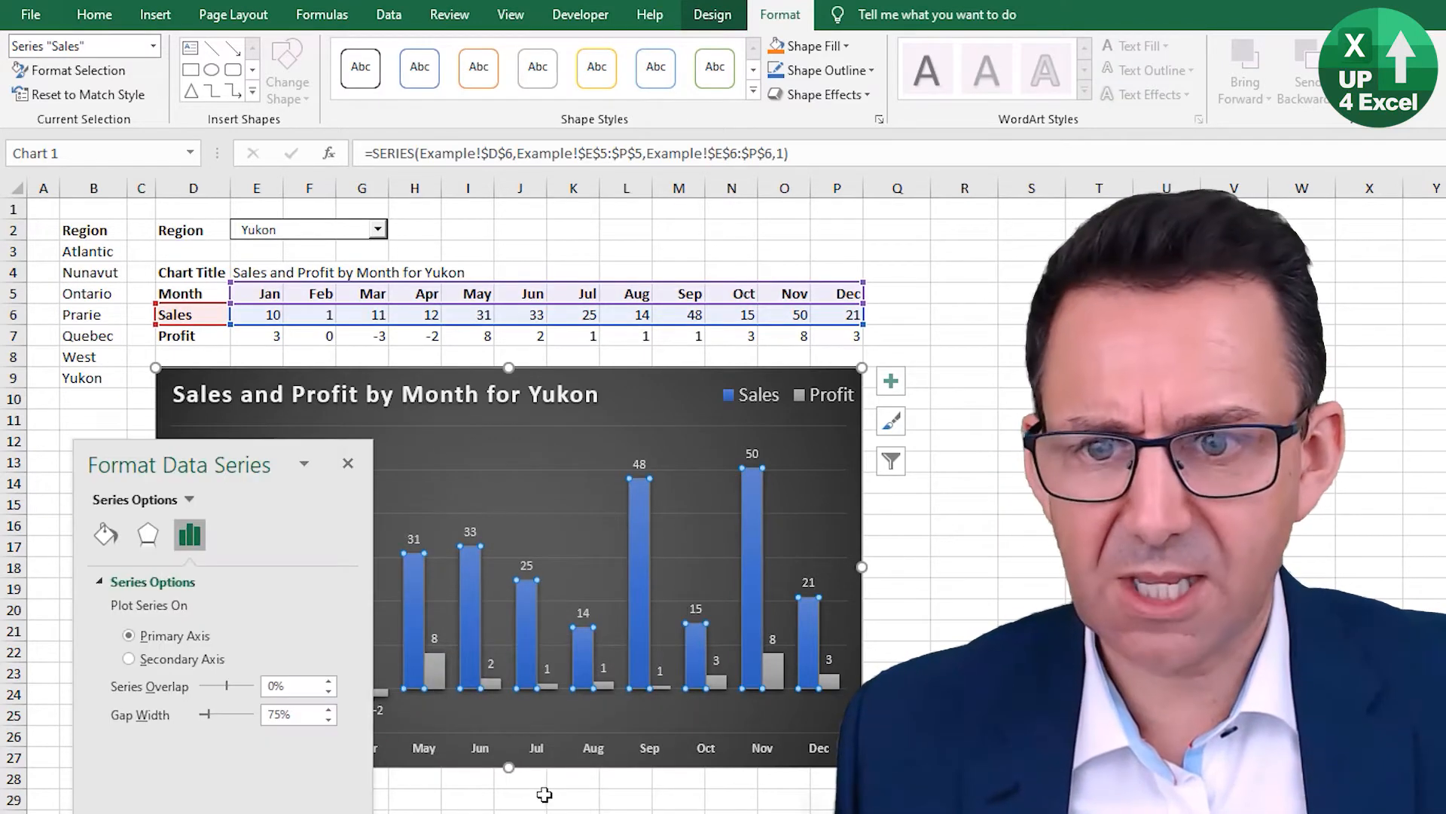
pyautogui.click(268, 687)
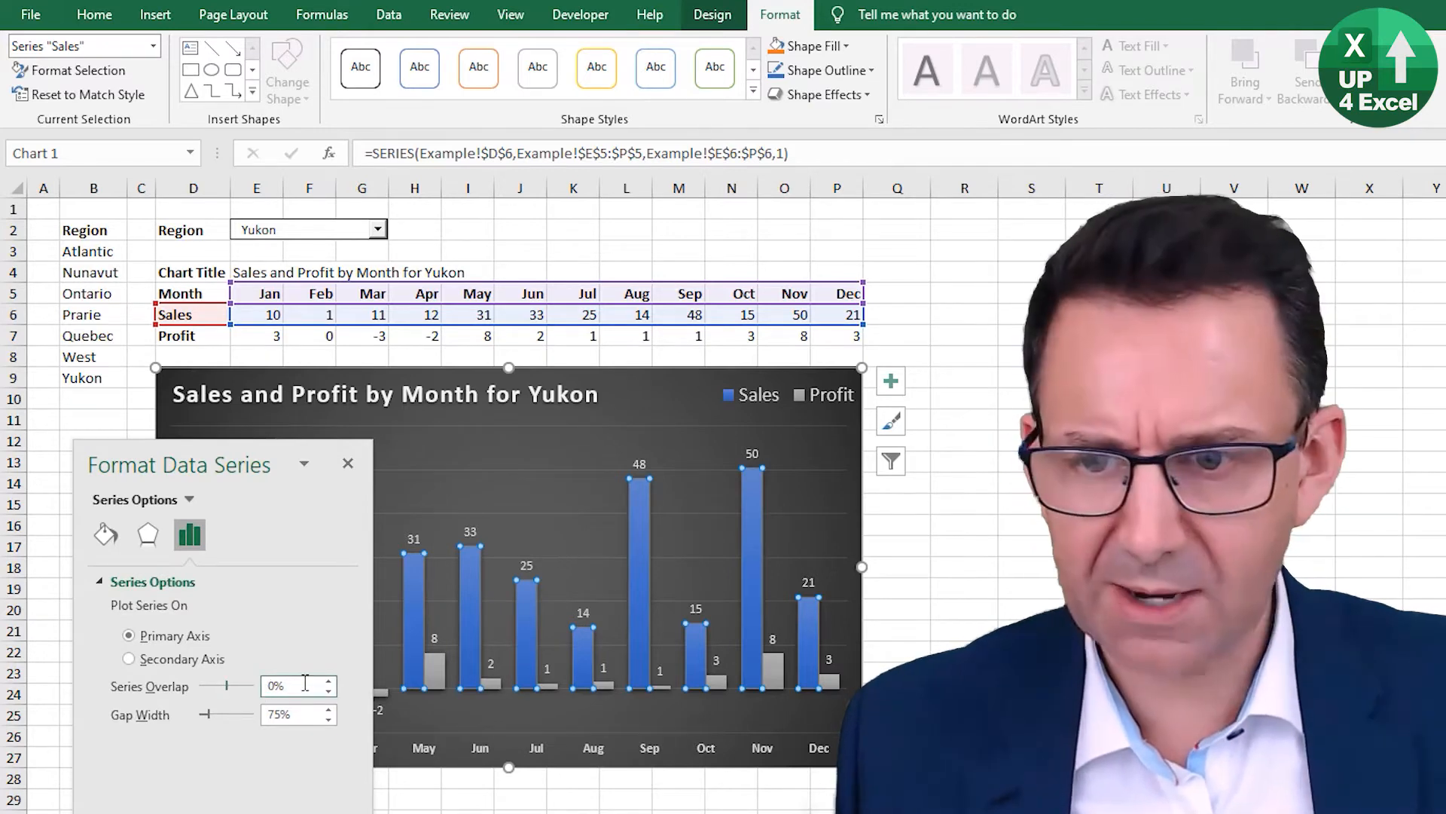
pyautogui.write('1')
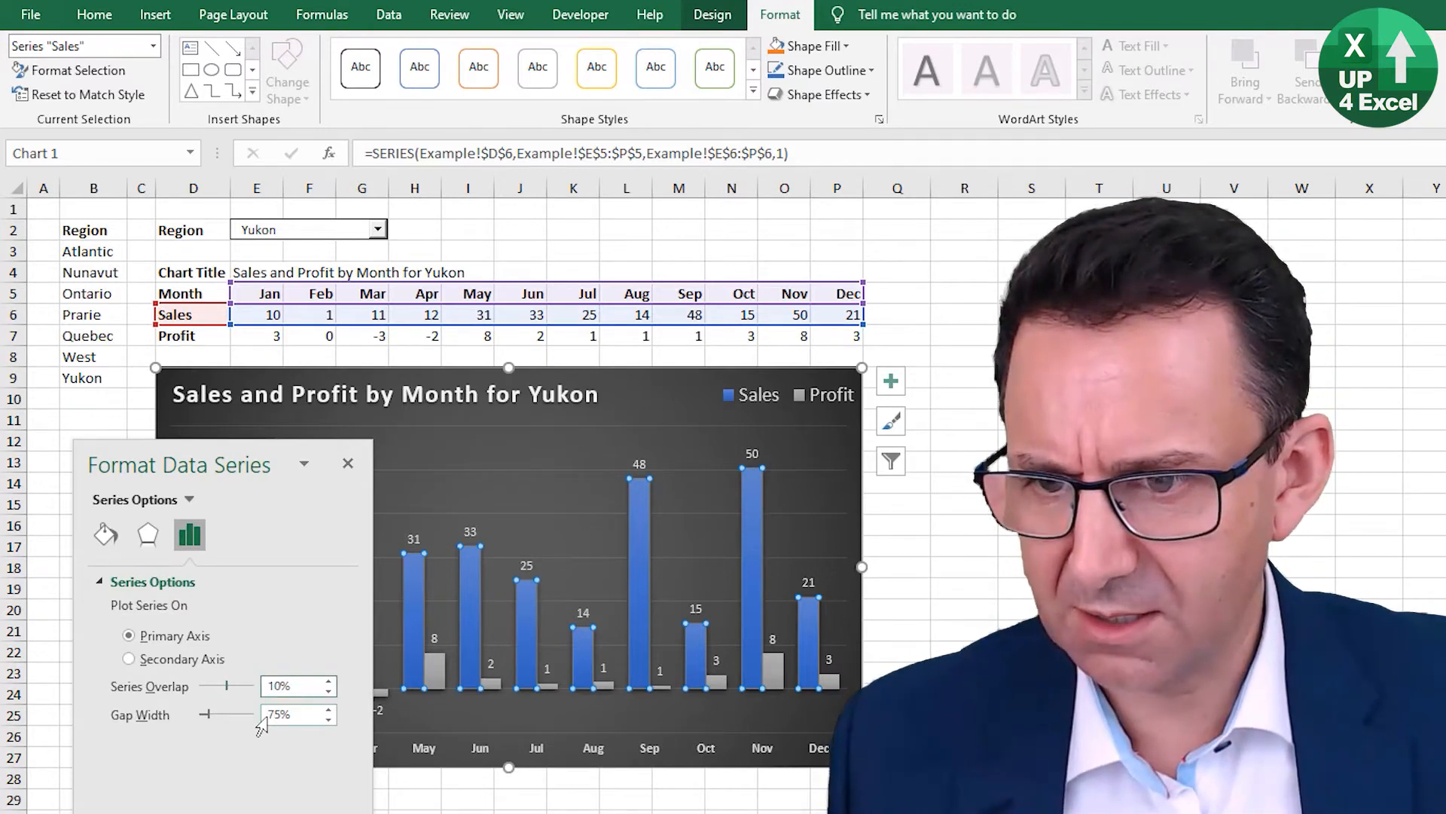
pyautogui.press('Tab')
pyautogui.write('25')
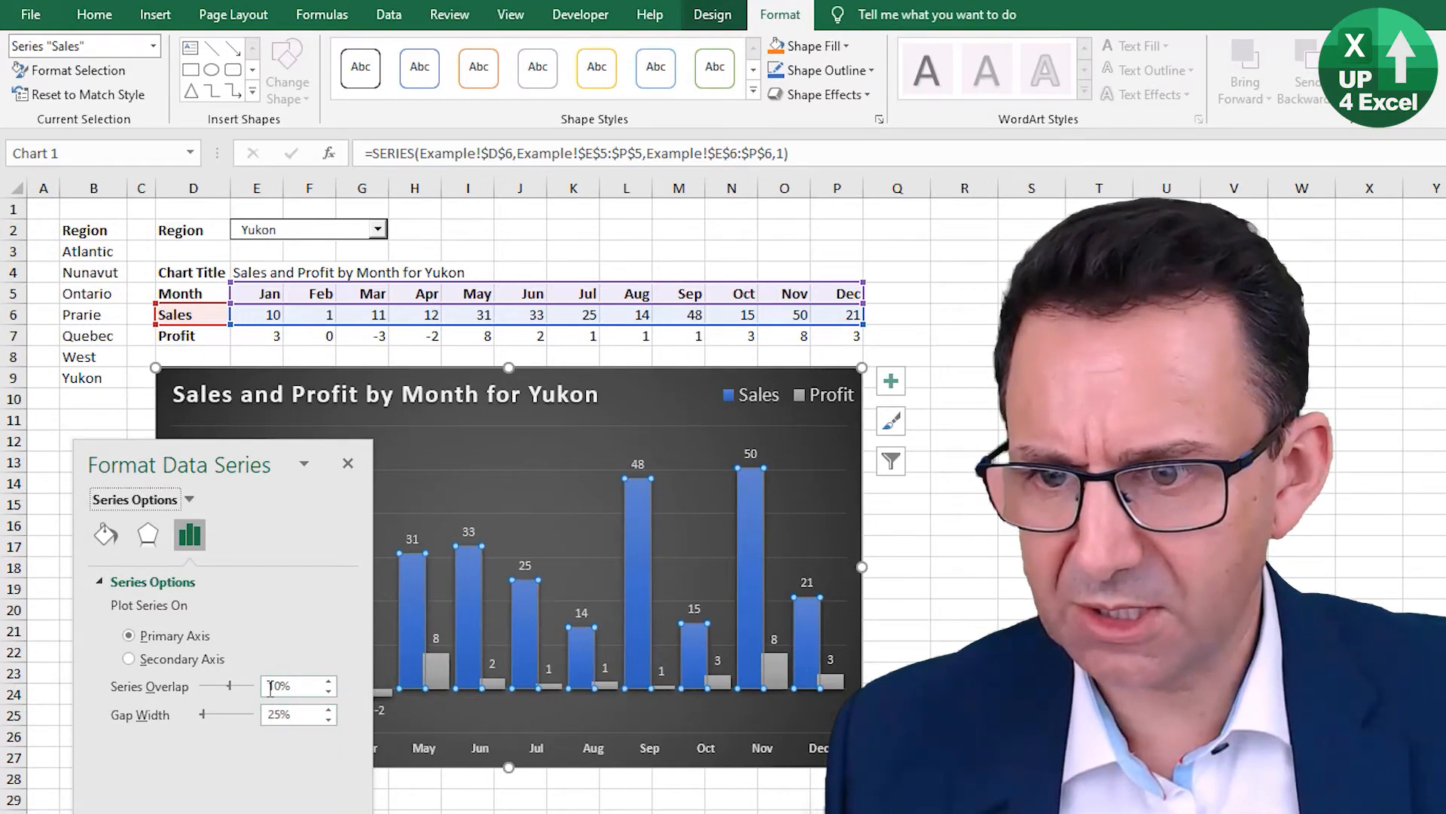
# Change the series overlap to -10% to leave a small gap between the Sales and Profit columns
pyautogui.click(271, 687)
pyautogui.write('-')
pyautogui.press('Tab')
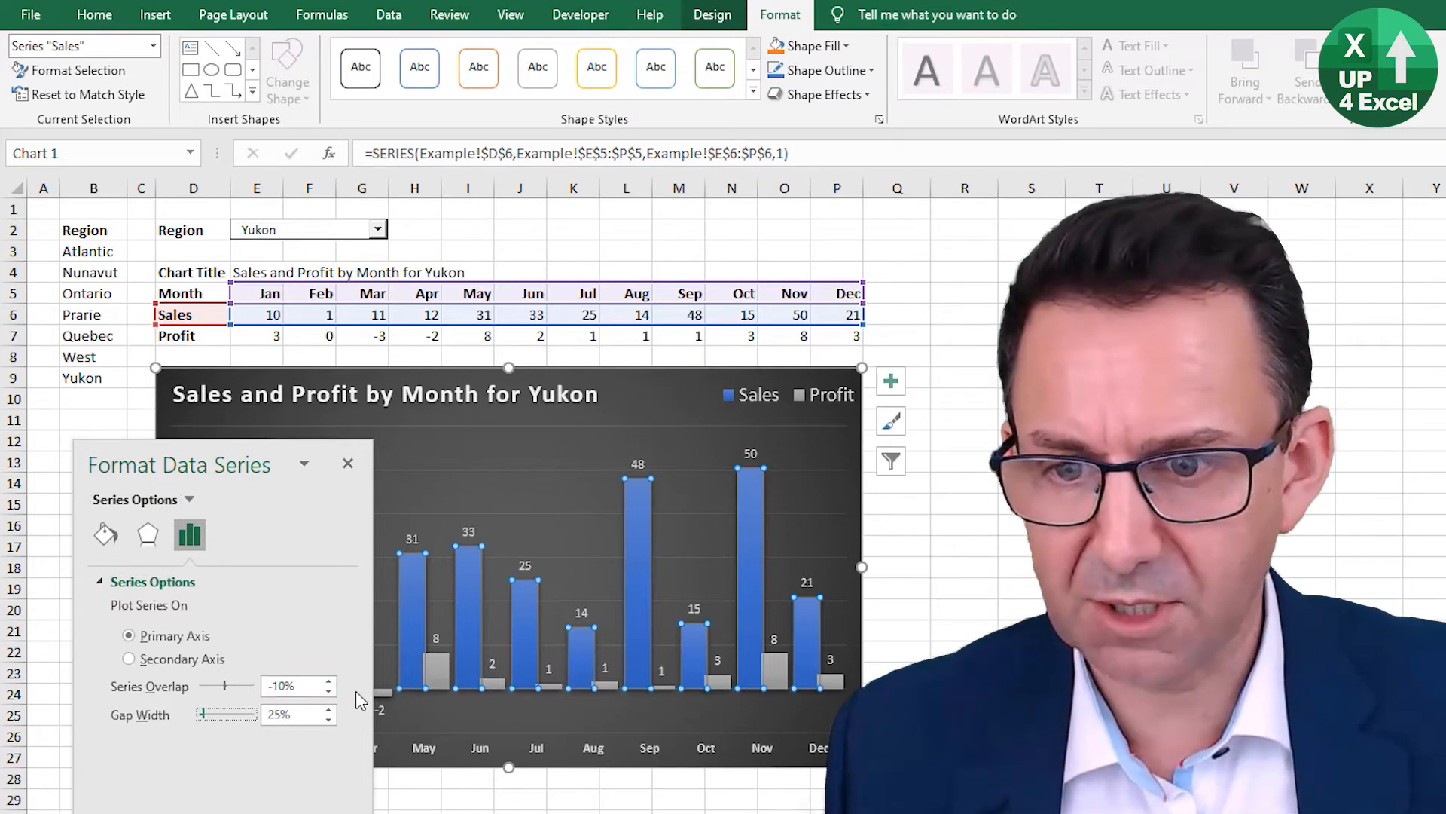
pyautogui.click(539, 640)
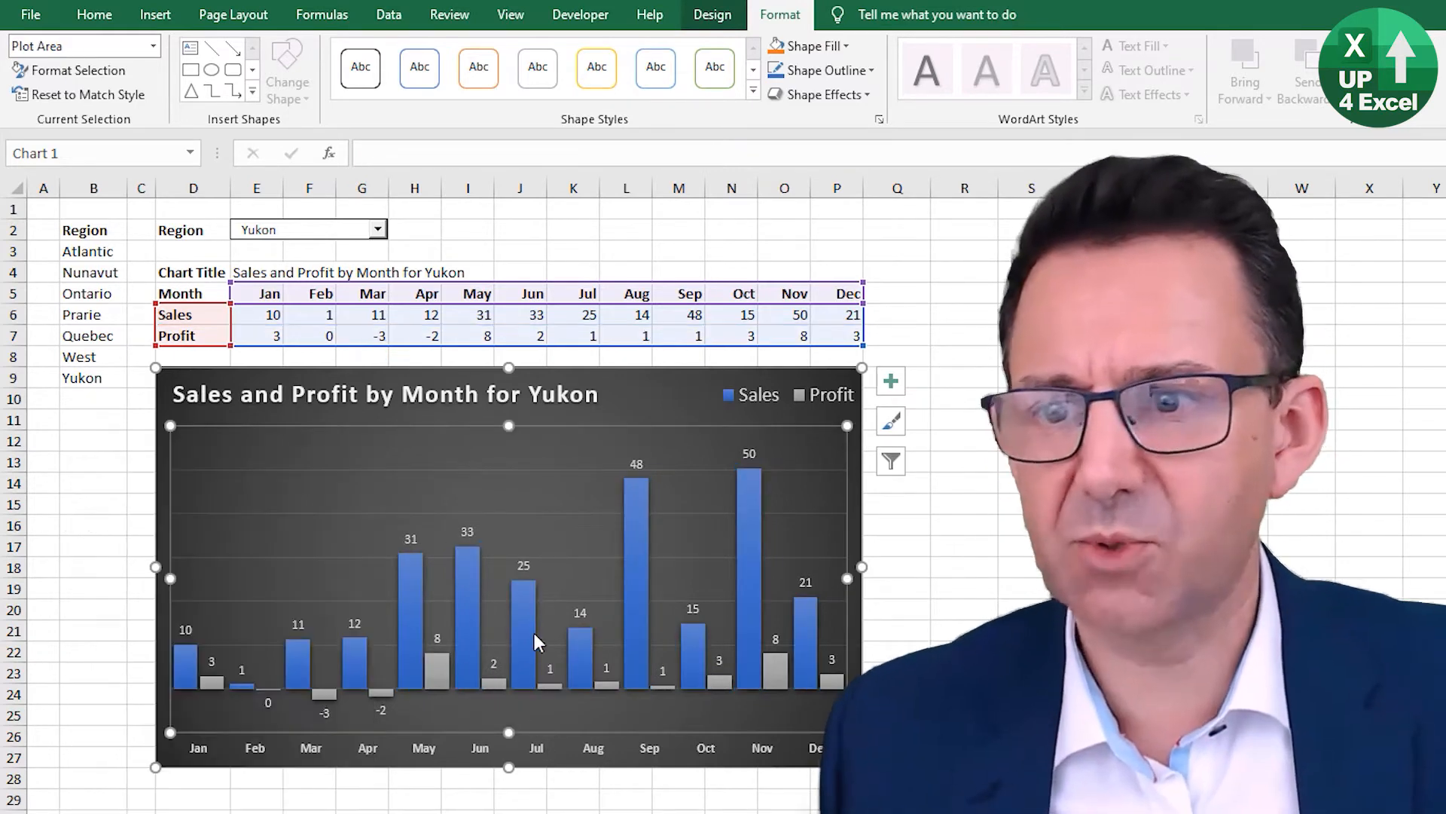
pyautogui.click(642, 402)
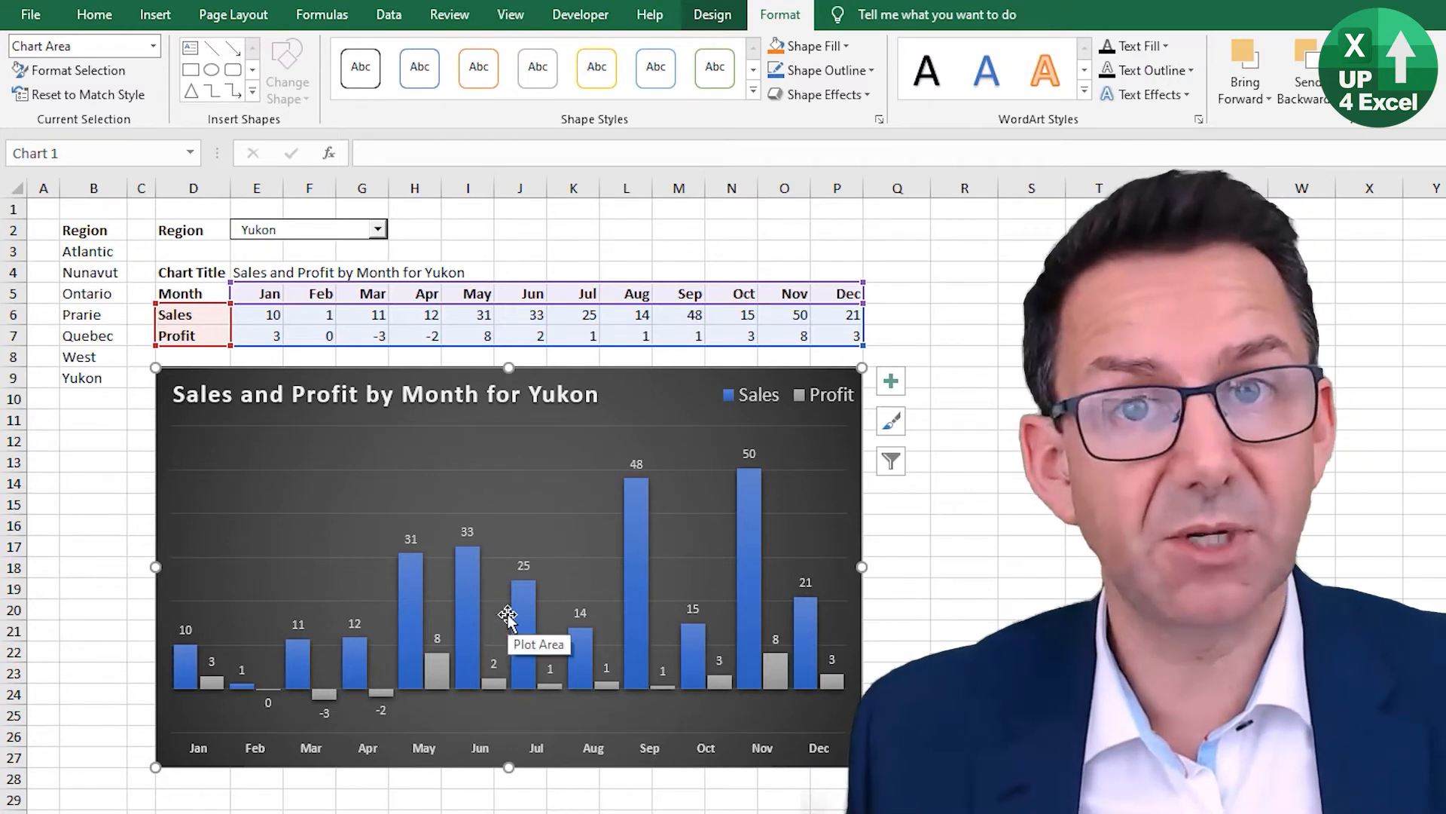
# Deselect the chart and hide the worksheet gridlines
pyautogui.click(468, 250)
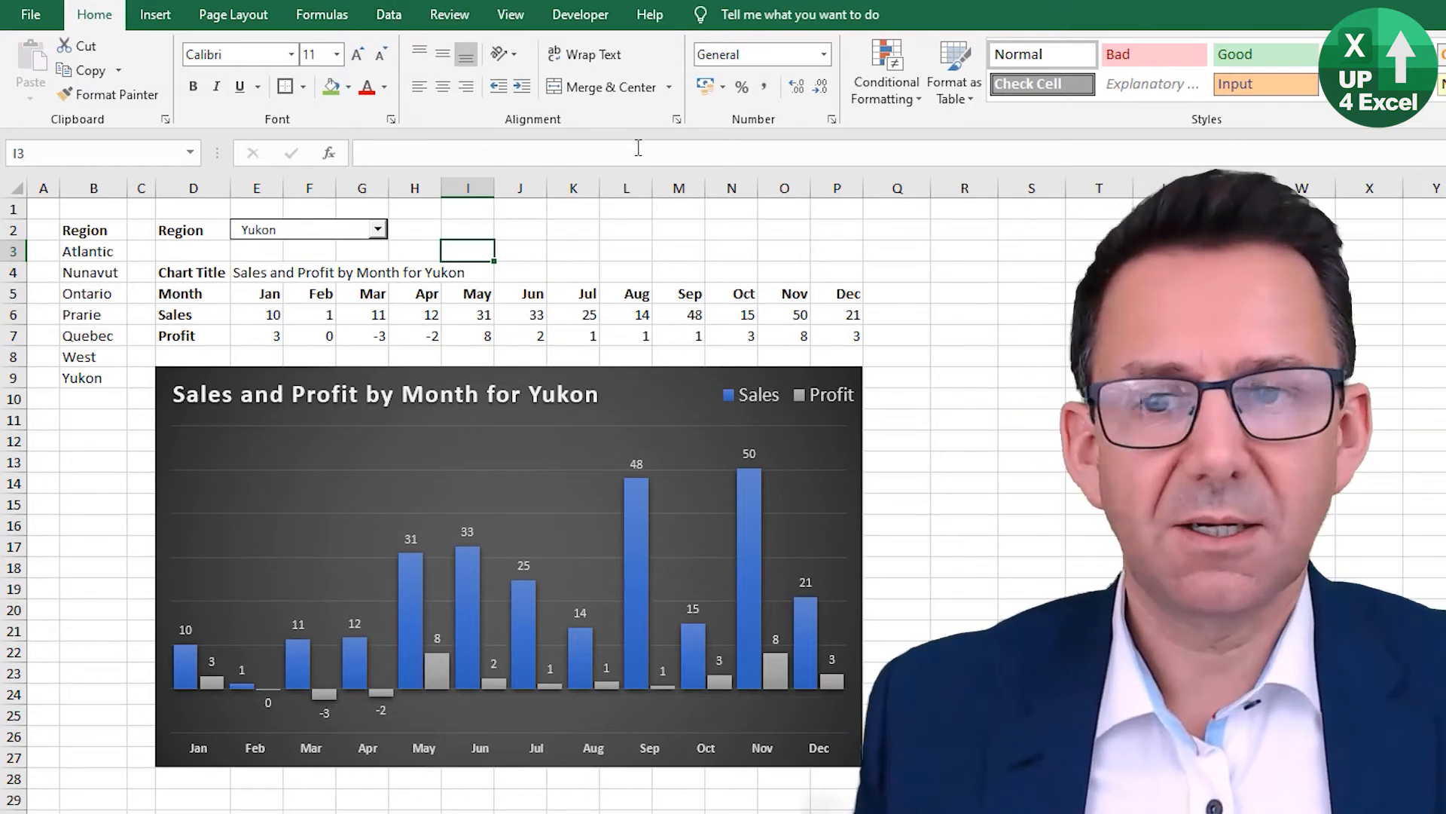
pyautogui.click(509, 17)
pyautogui.click(243, 88)
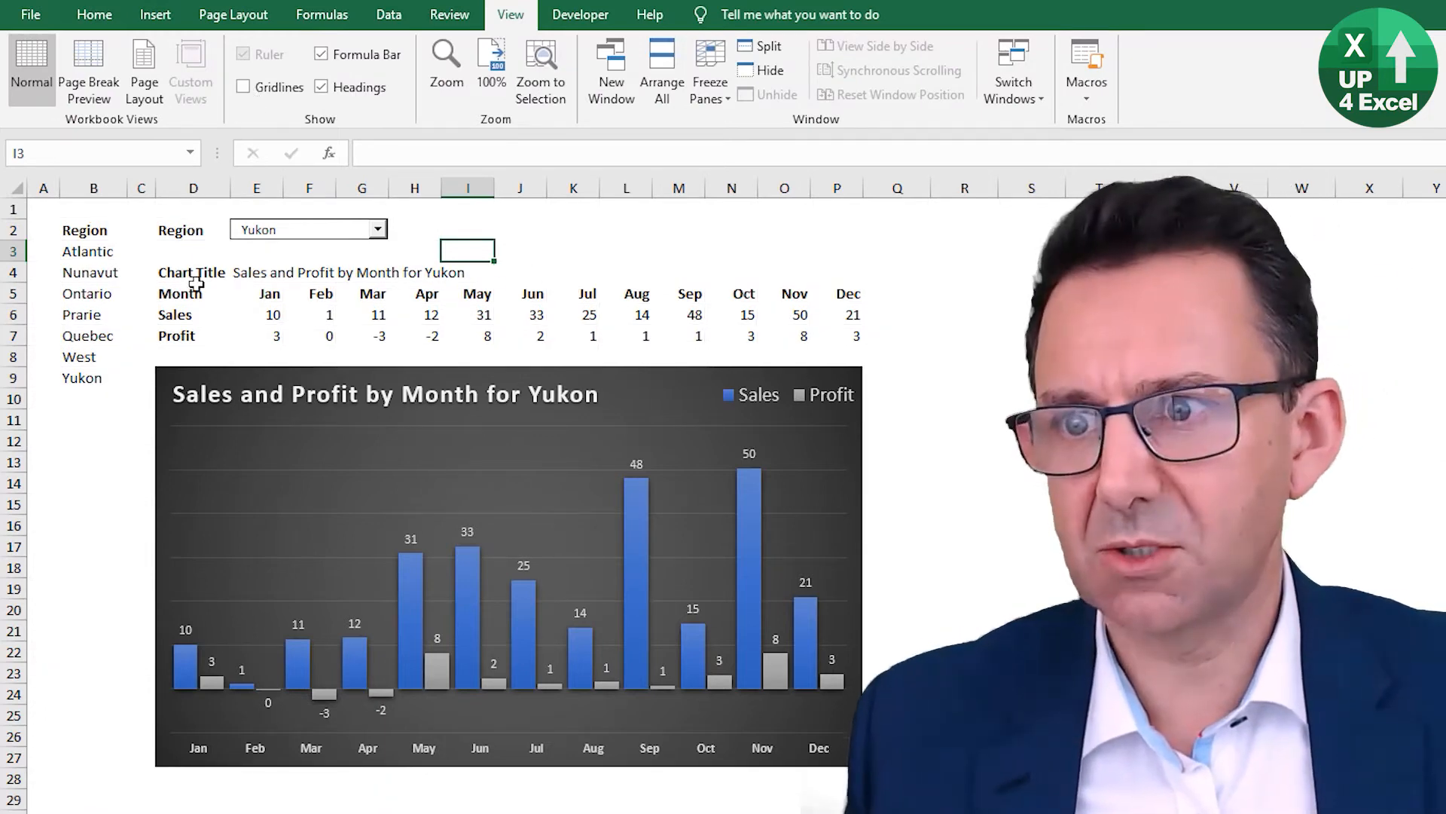
# Group columns A and B, trying out ungrouping and regrouping, and collapse the group to hide the region list
pyautogui.moveTo(109, 189); pyautogui.dragTo(54, 190)
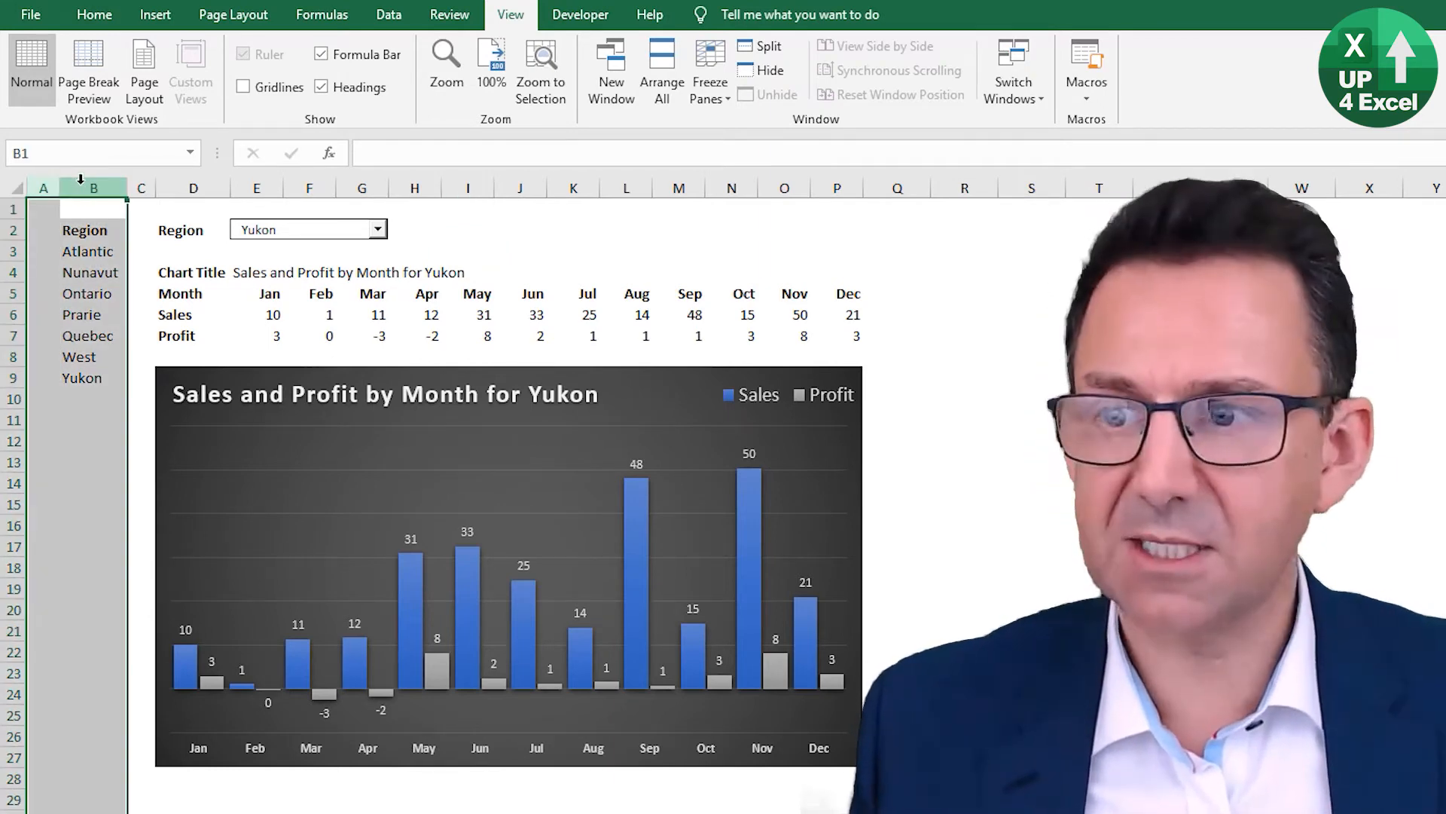
pyautogui.hotkey('shift', 'alt', 'Right')
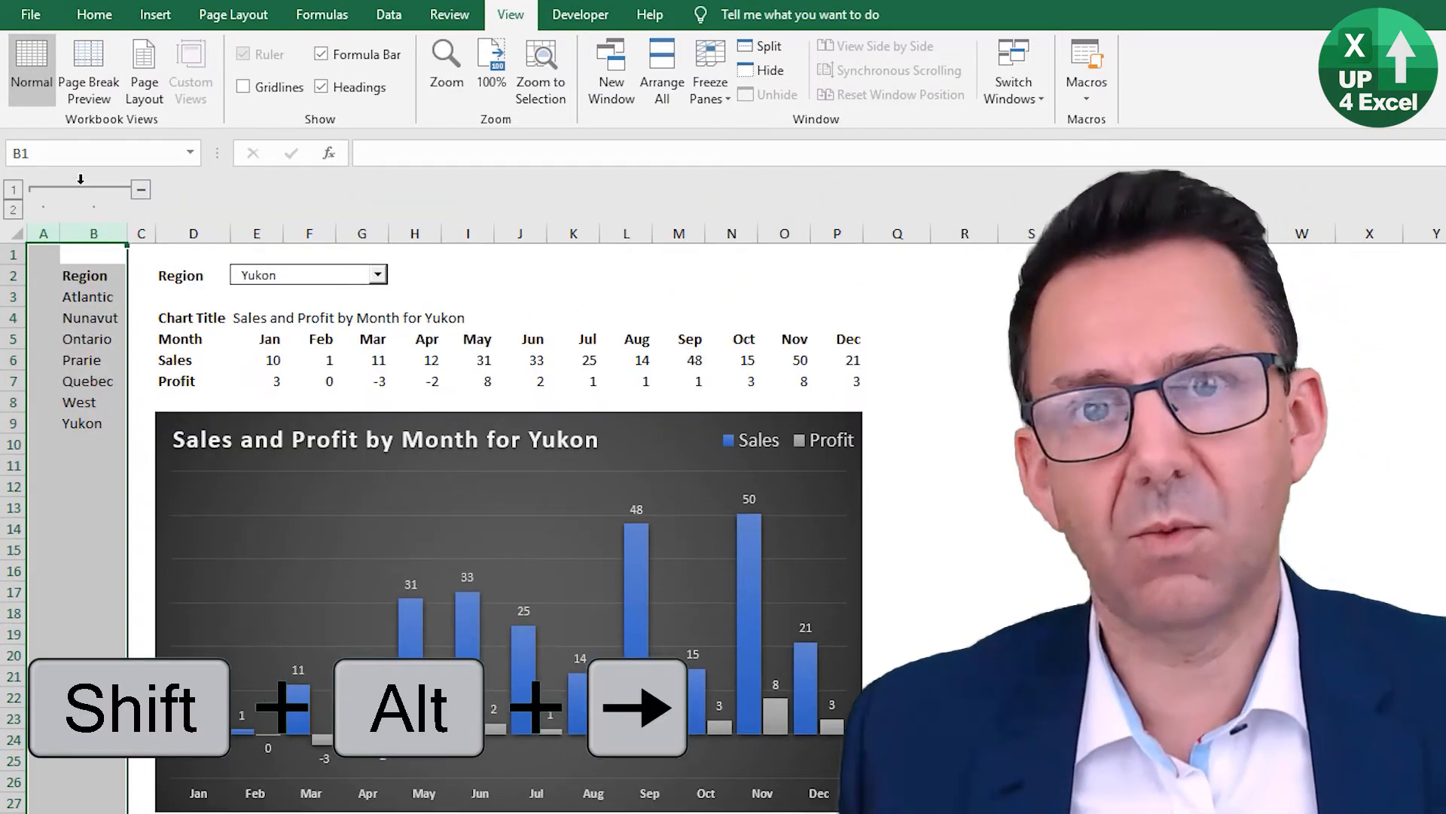
pyautogui.hotkey('shift', 'alt', 'Left')
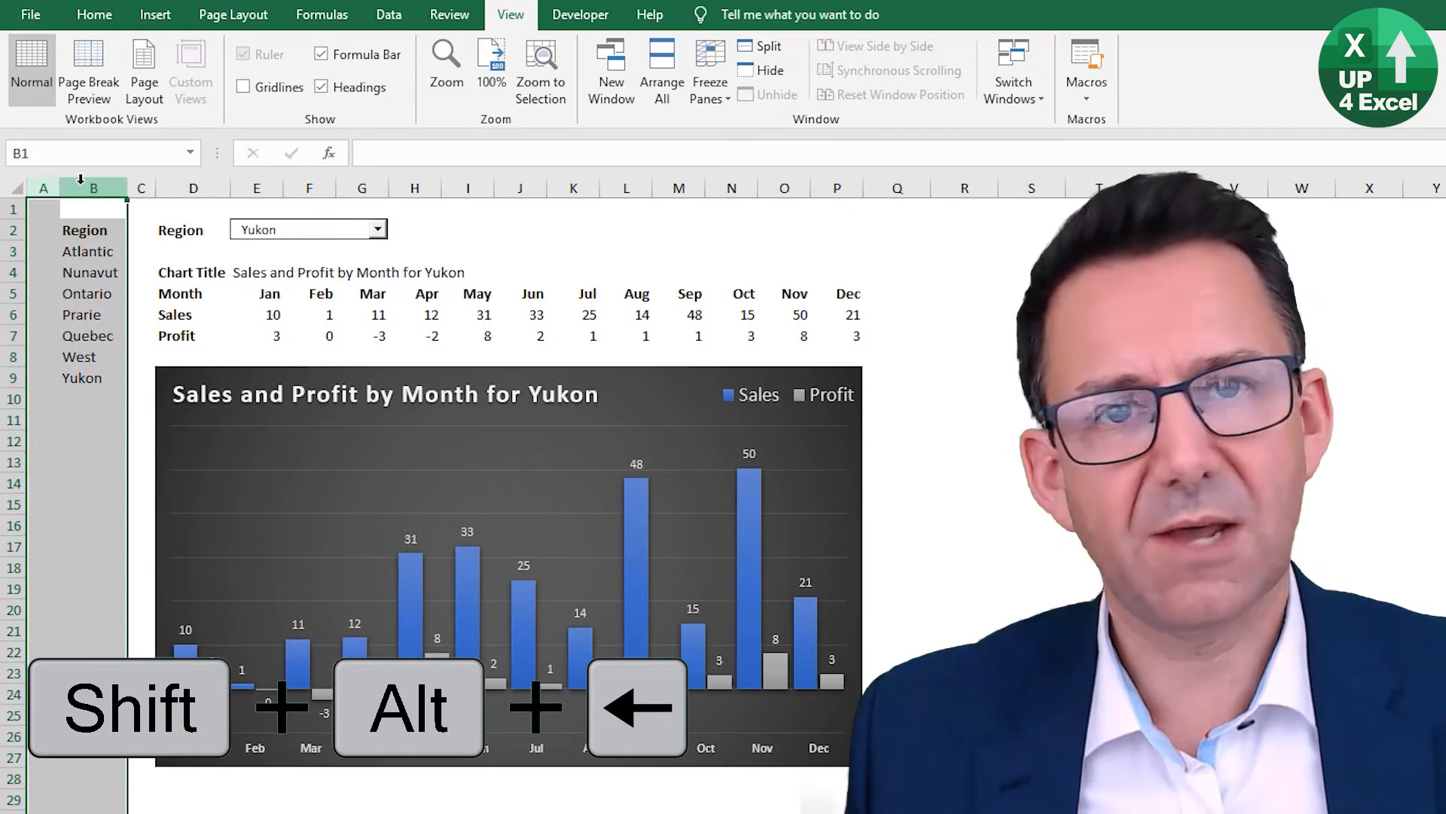
pyautogui.hotkey('shift', 'alt', 'Right')
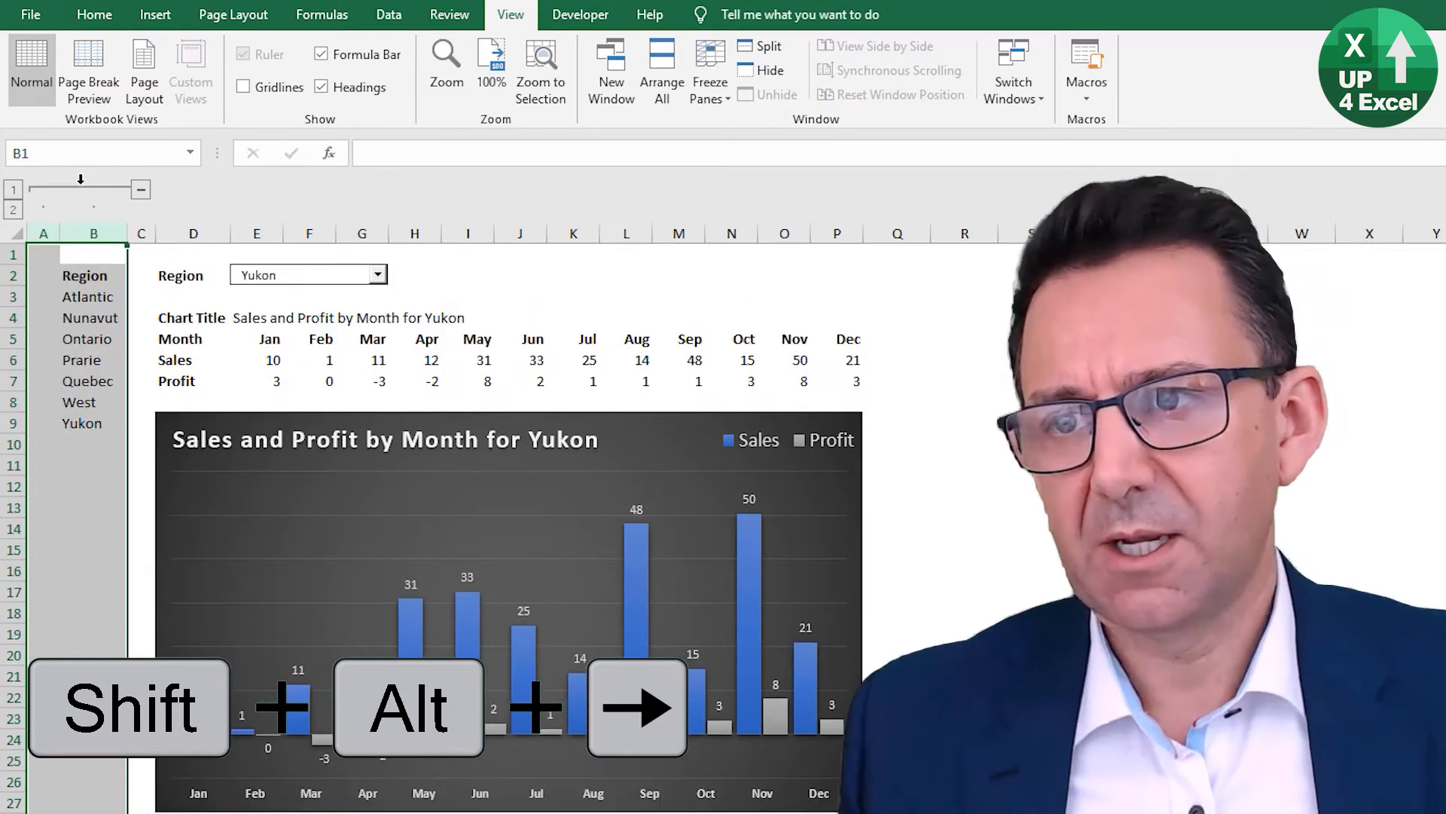
pyautogui.click(141, 189)
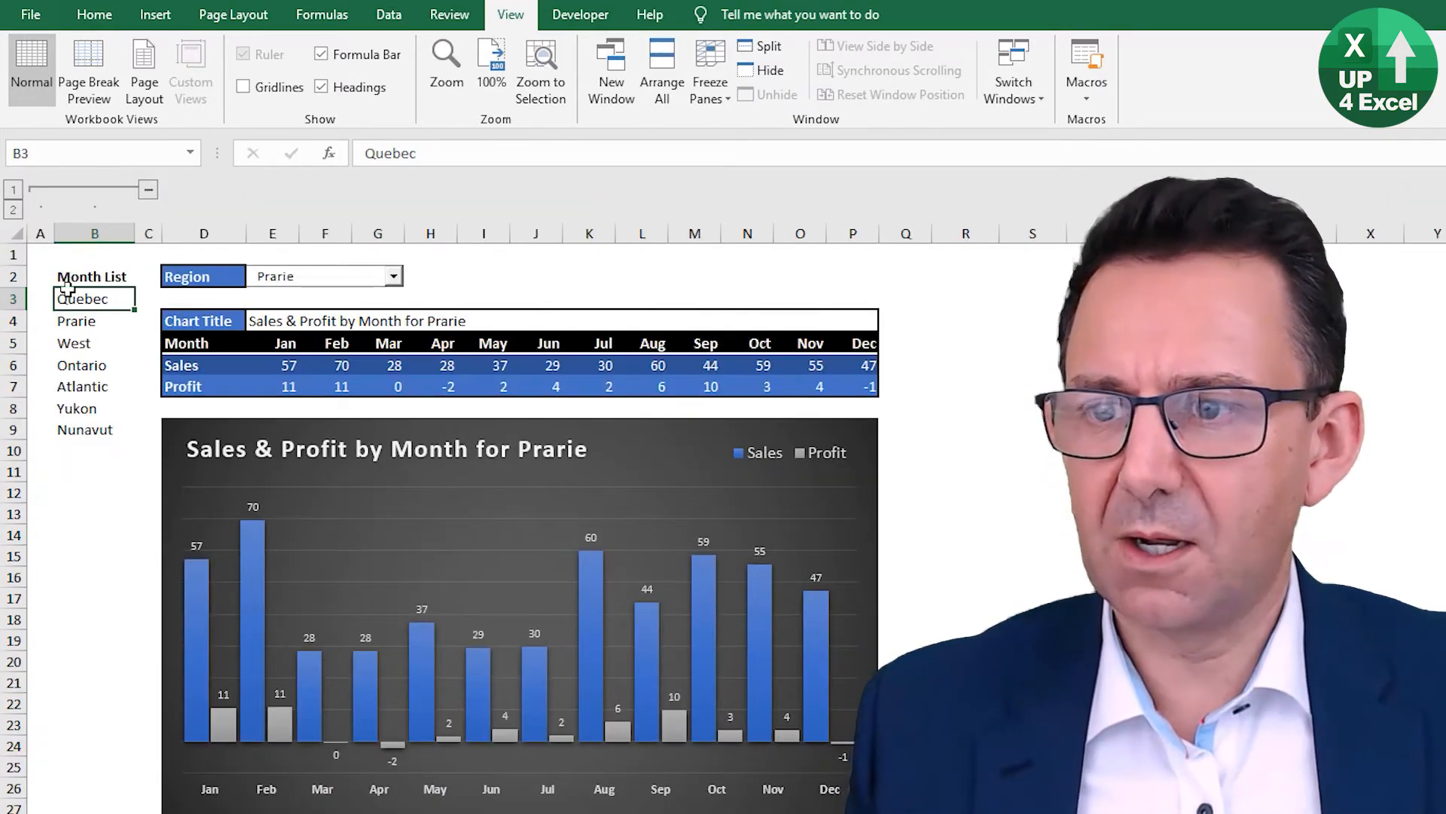
pyautogui.click(148, 190)
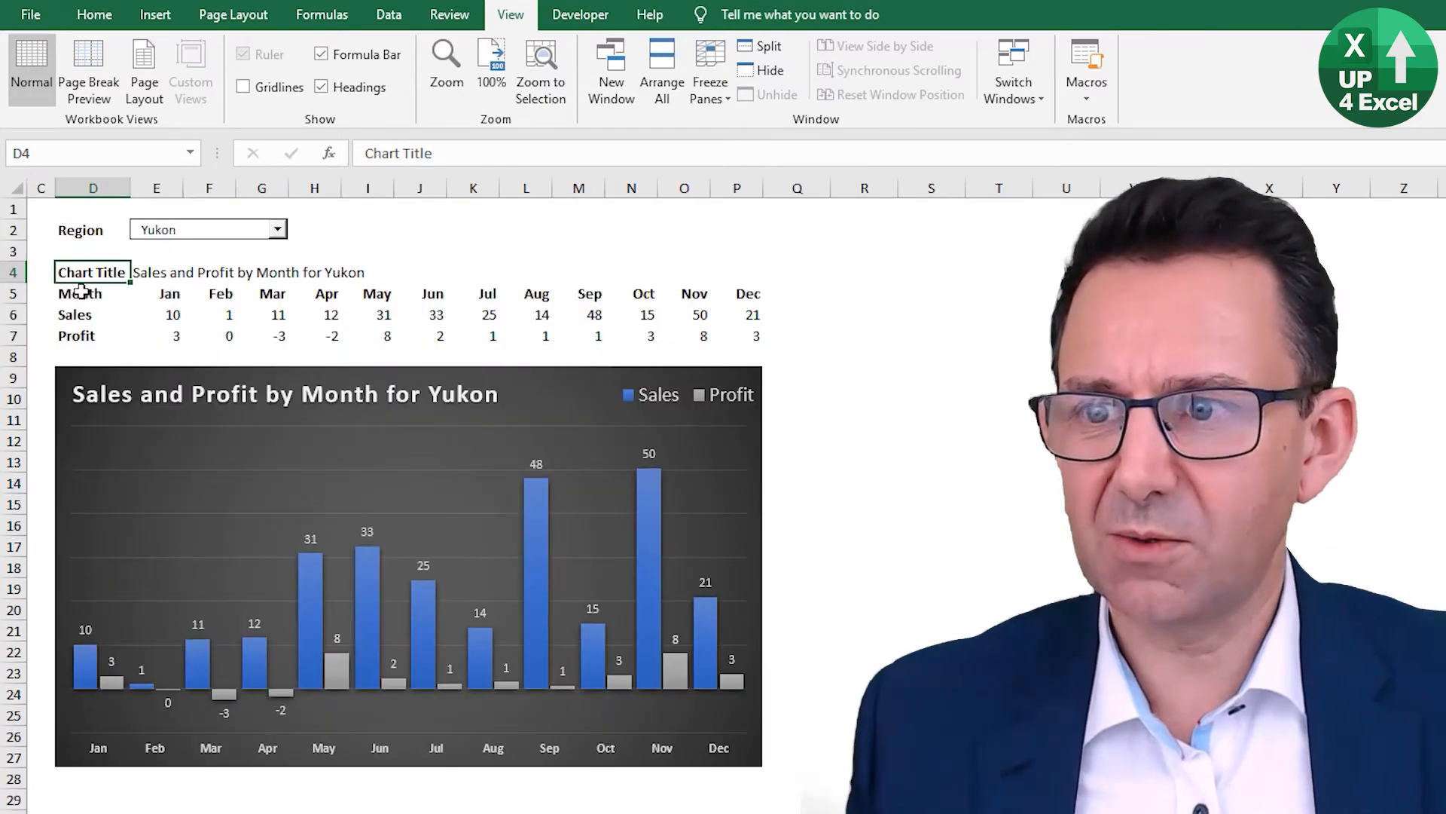
# Format the month, sales and profit block D5:P7 as a table with a dark blue style, keeping the header row
pyautogui.moveTo(81, 292); pyautogui.dragTo(725, 334)
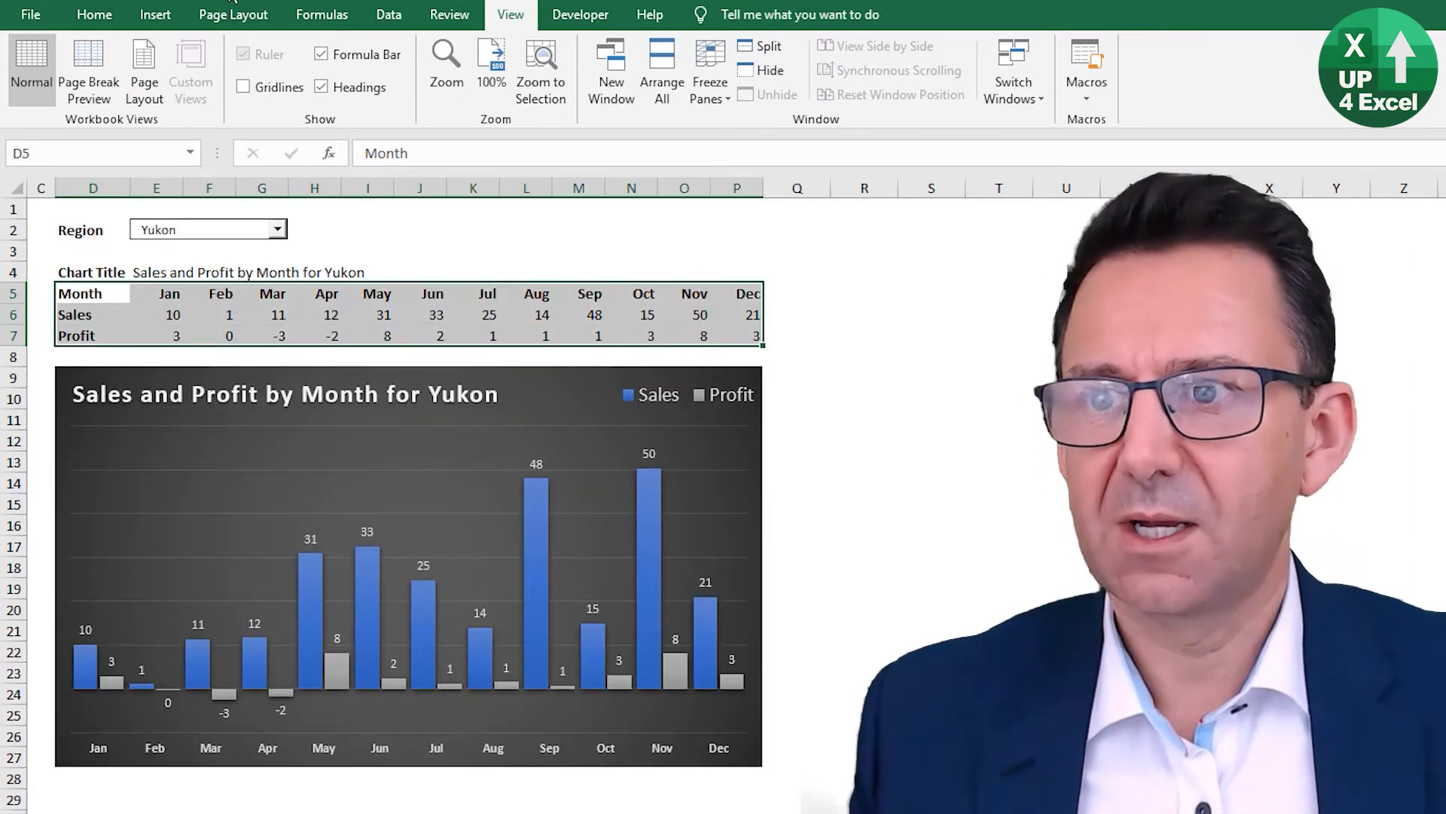
pyautogui.click(95, 14)
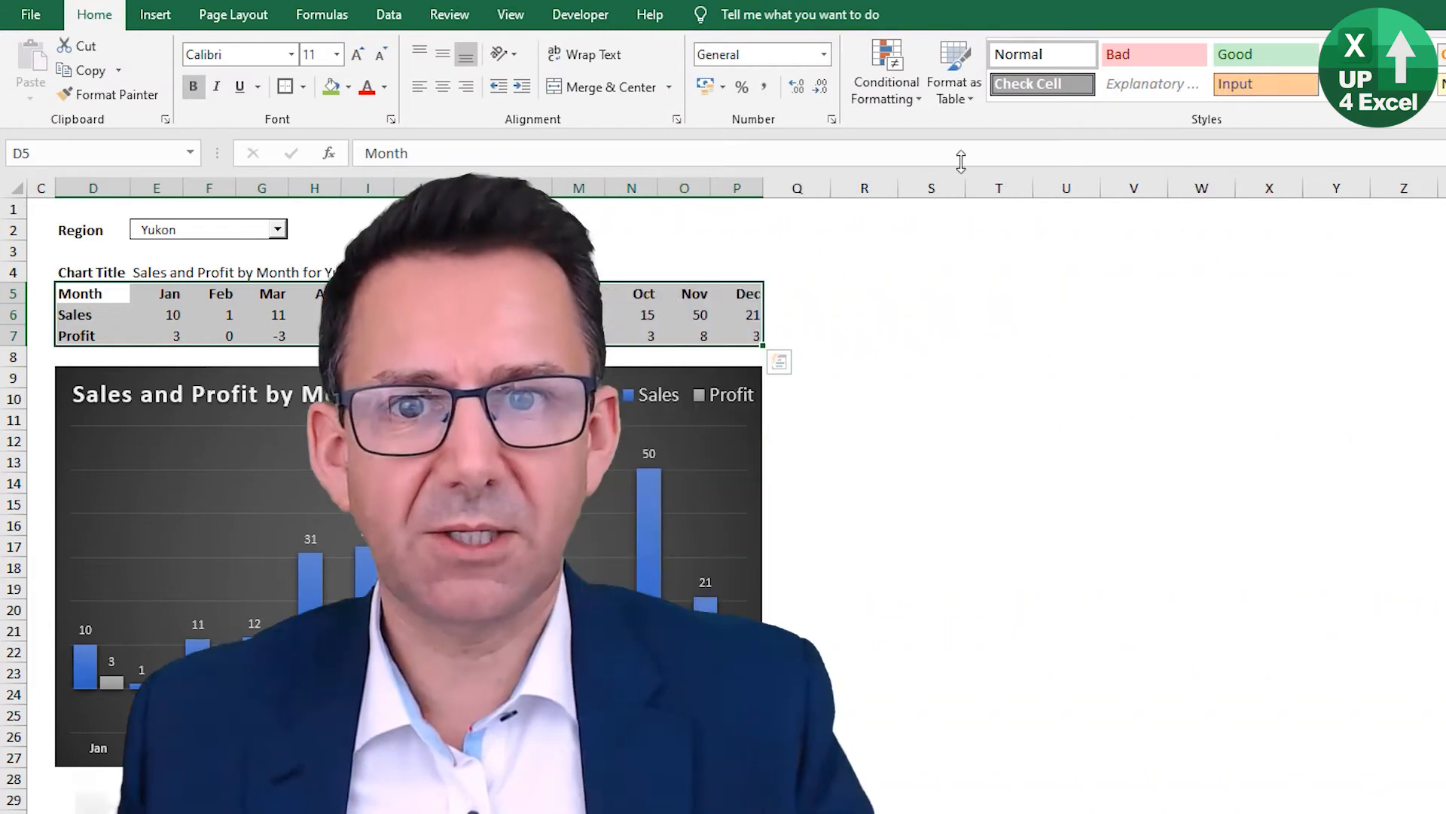
pyautogui.click(966, 99)
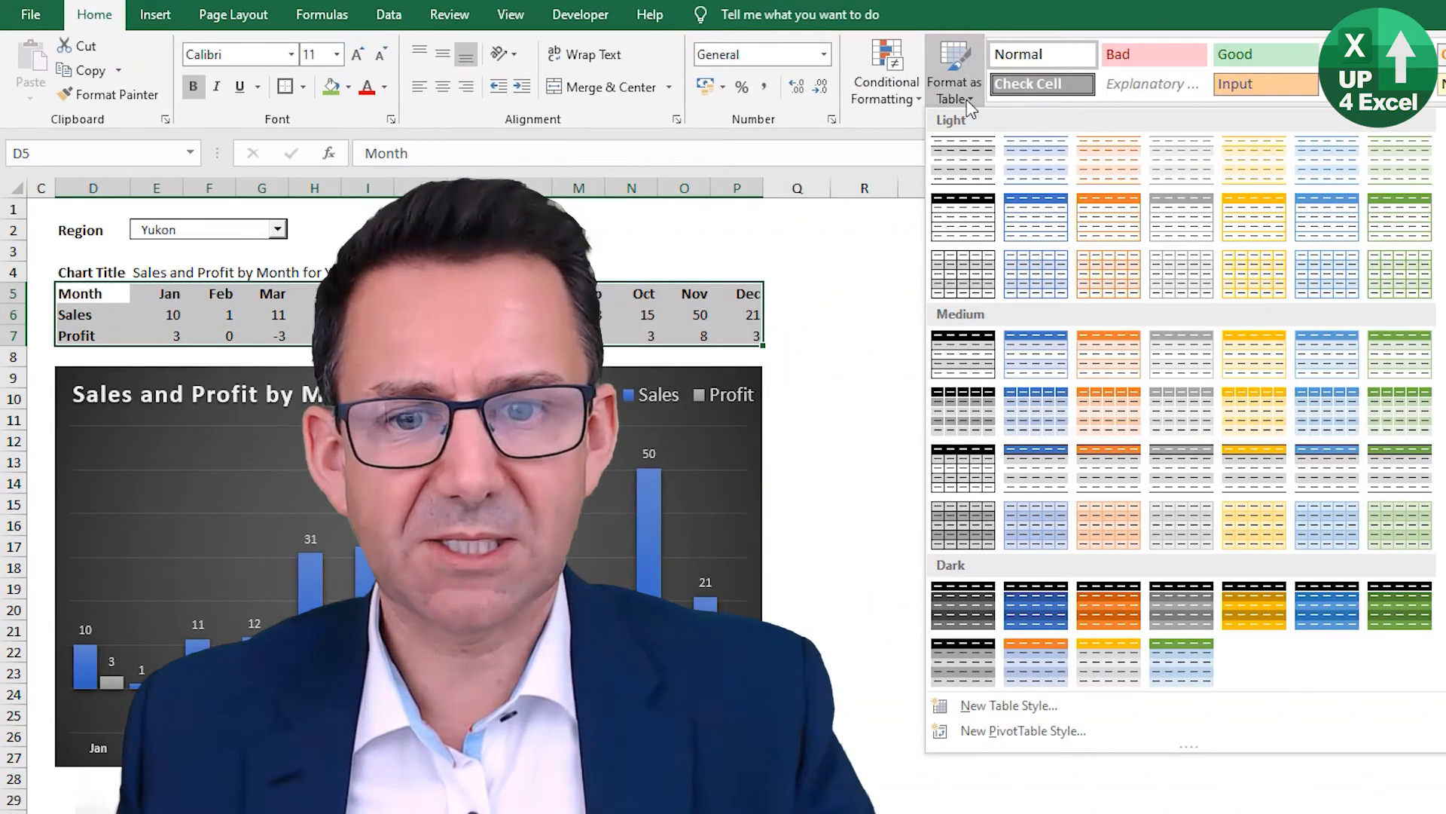
pyautogui.click(1051, 620)
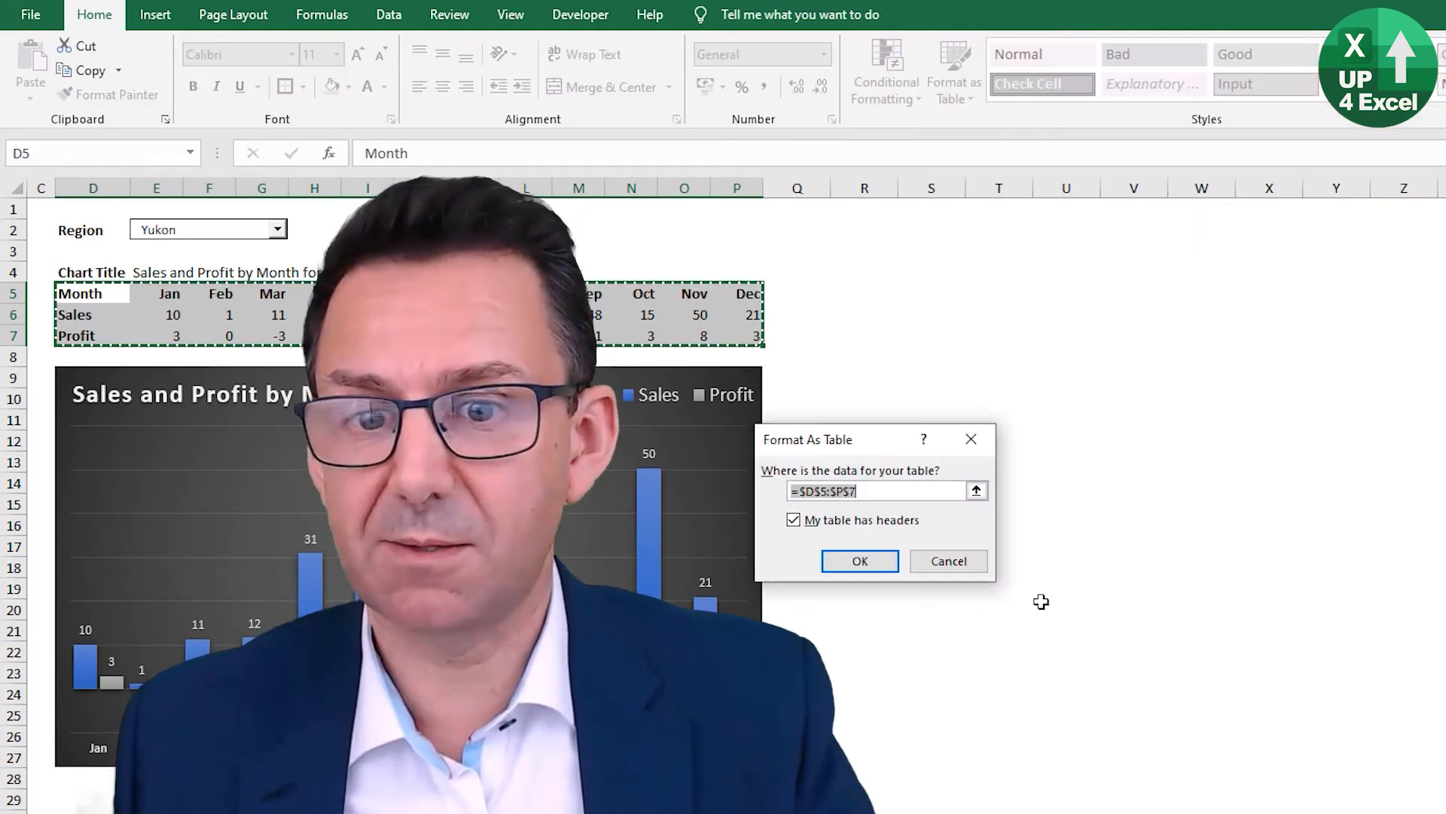
pyautogui.click(861, 561)
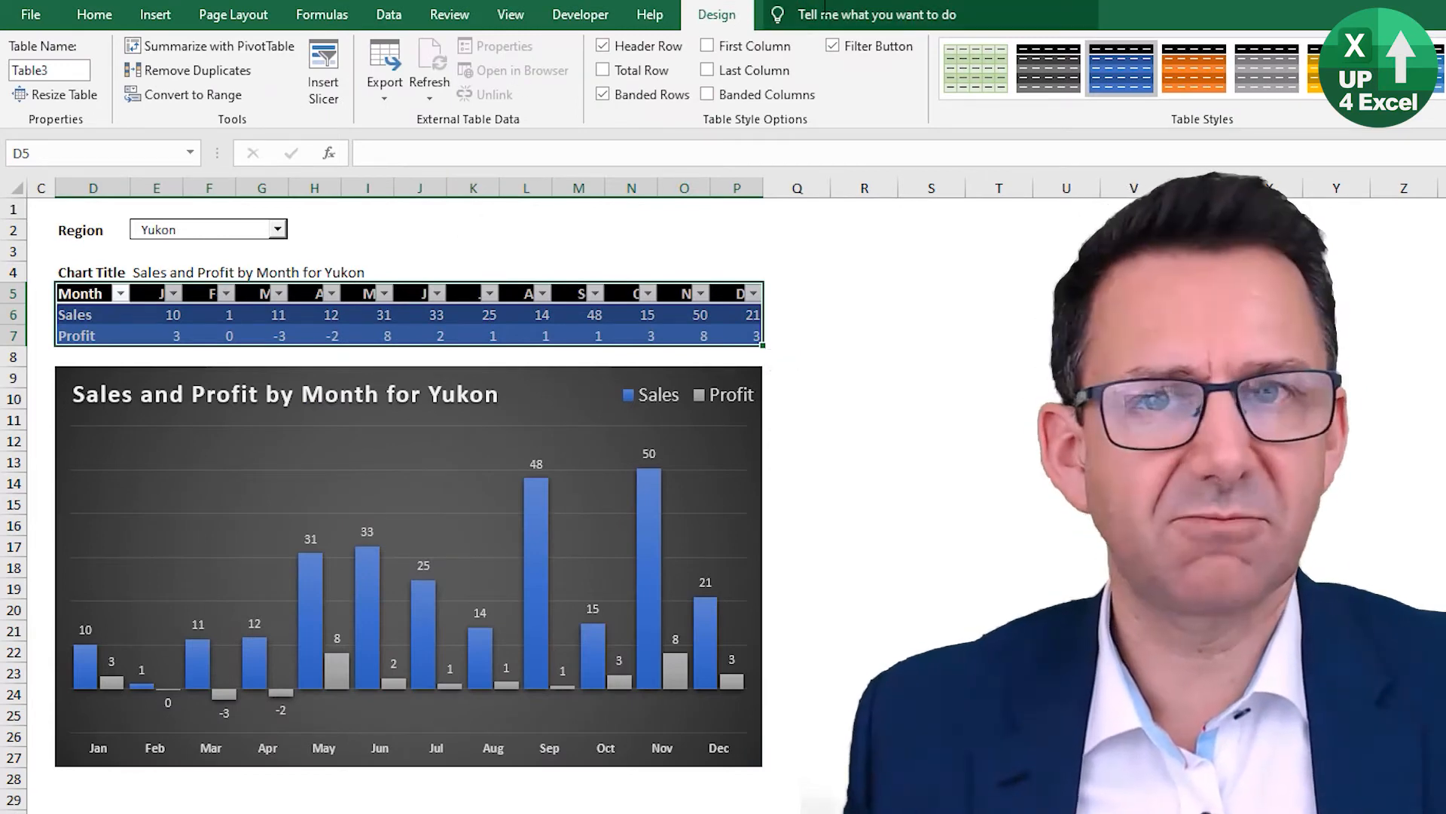
# Convert the formatted table back to a normal range and deselect it
pyautogui.click(198, 99)
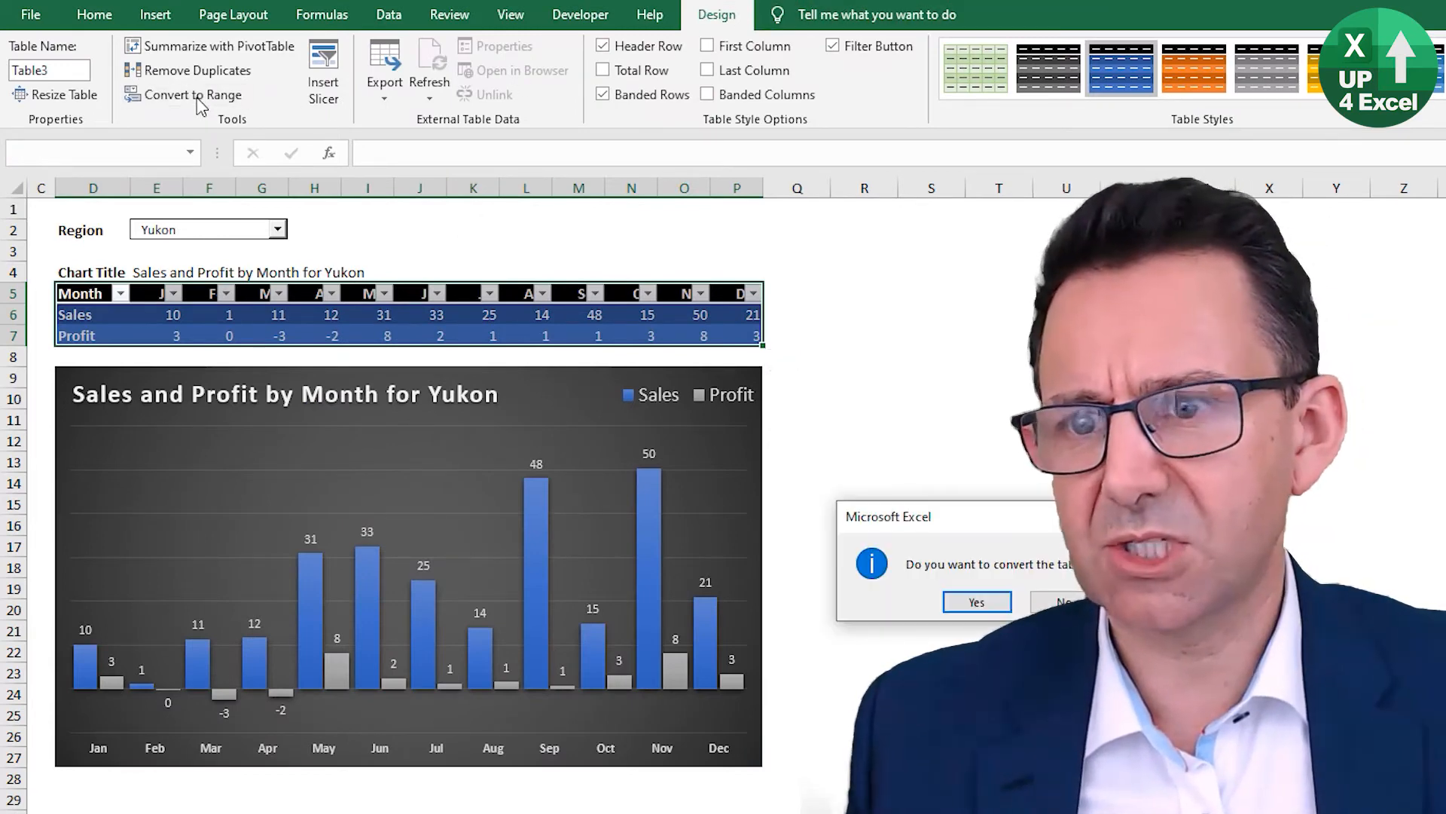
pyautogui.click(965, 604)
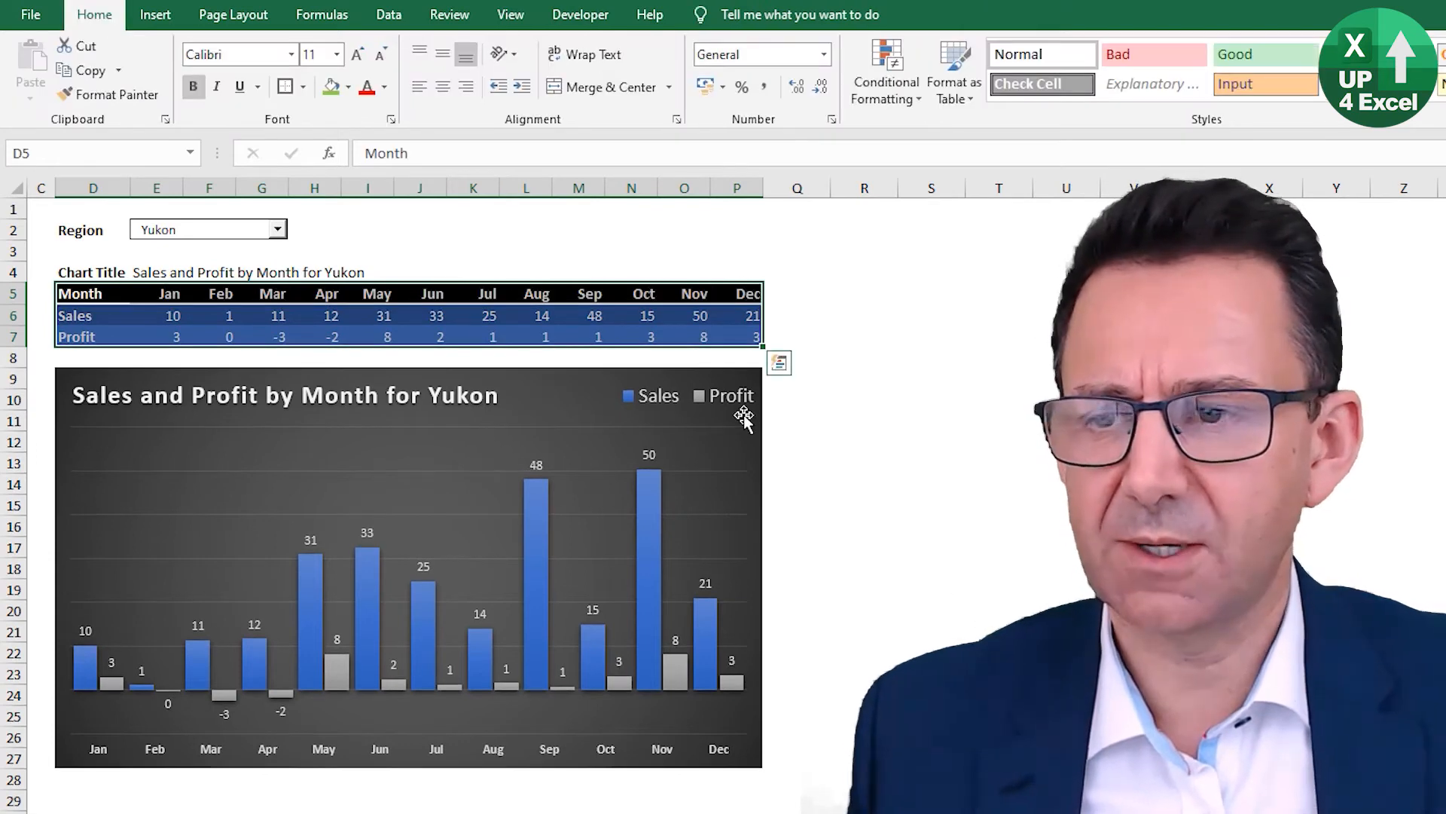
pyautogui.click(217, 314)
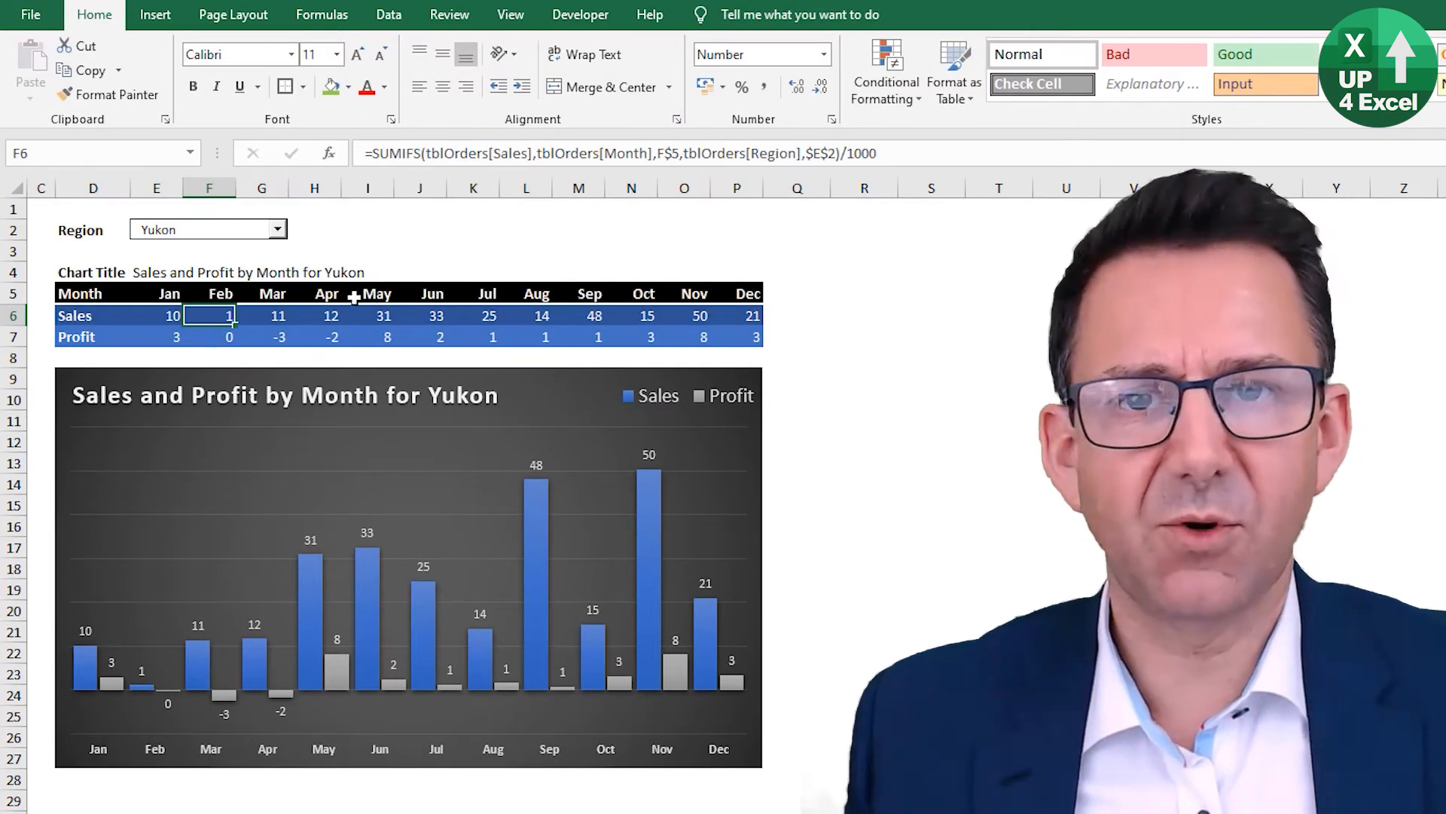
# Copy the Profit label's formatting to the Chart Title and Region label cells with Format Painter
pyautogui.click(91, 336)
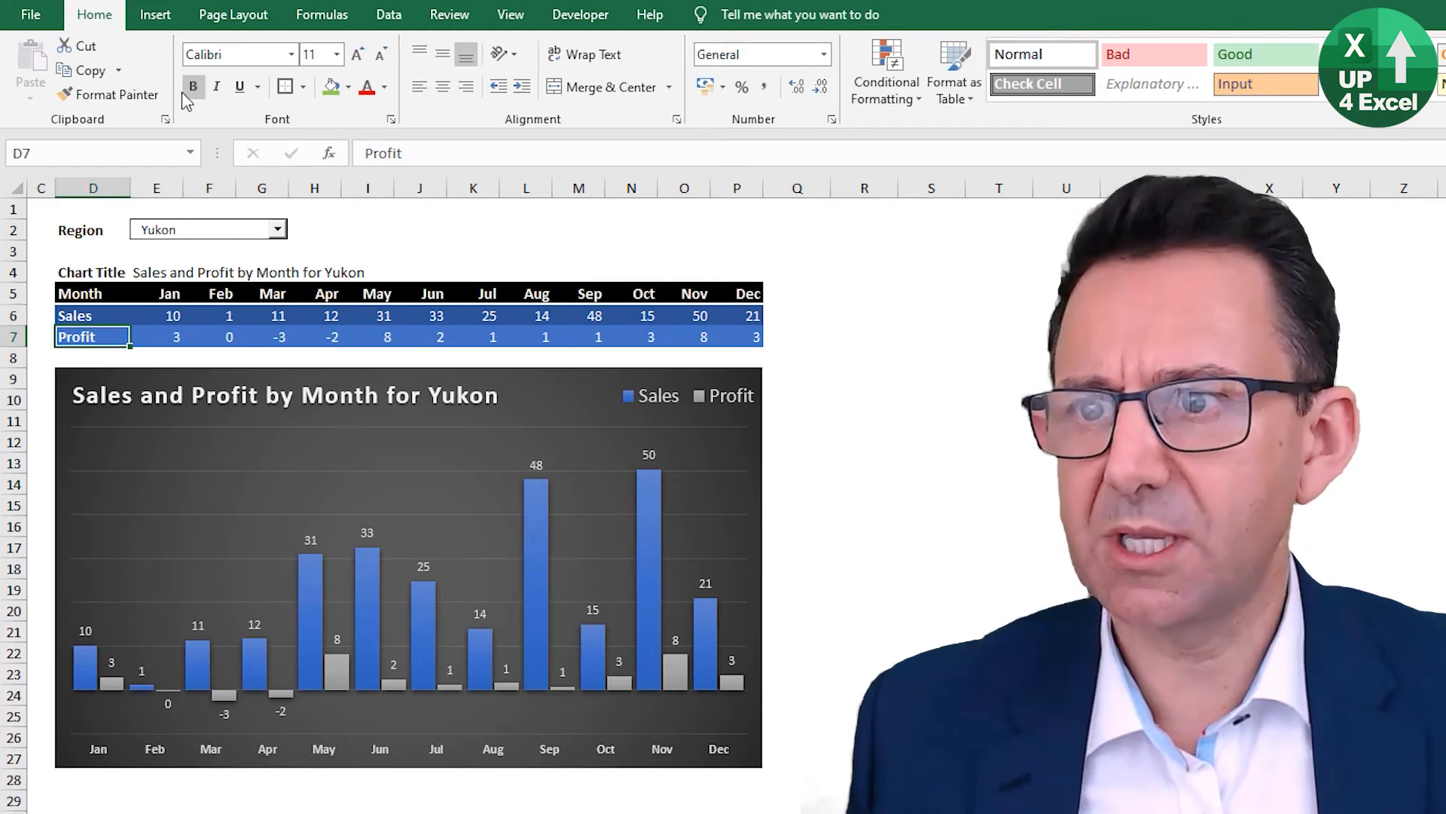
pyautogui.click(140, 102)
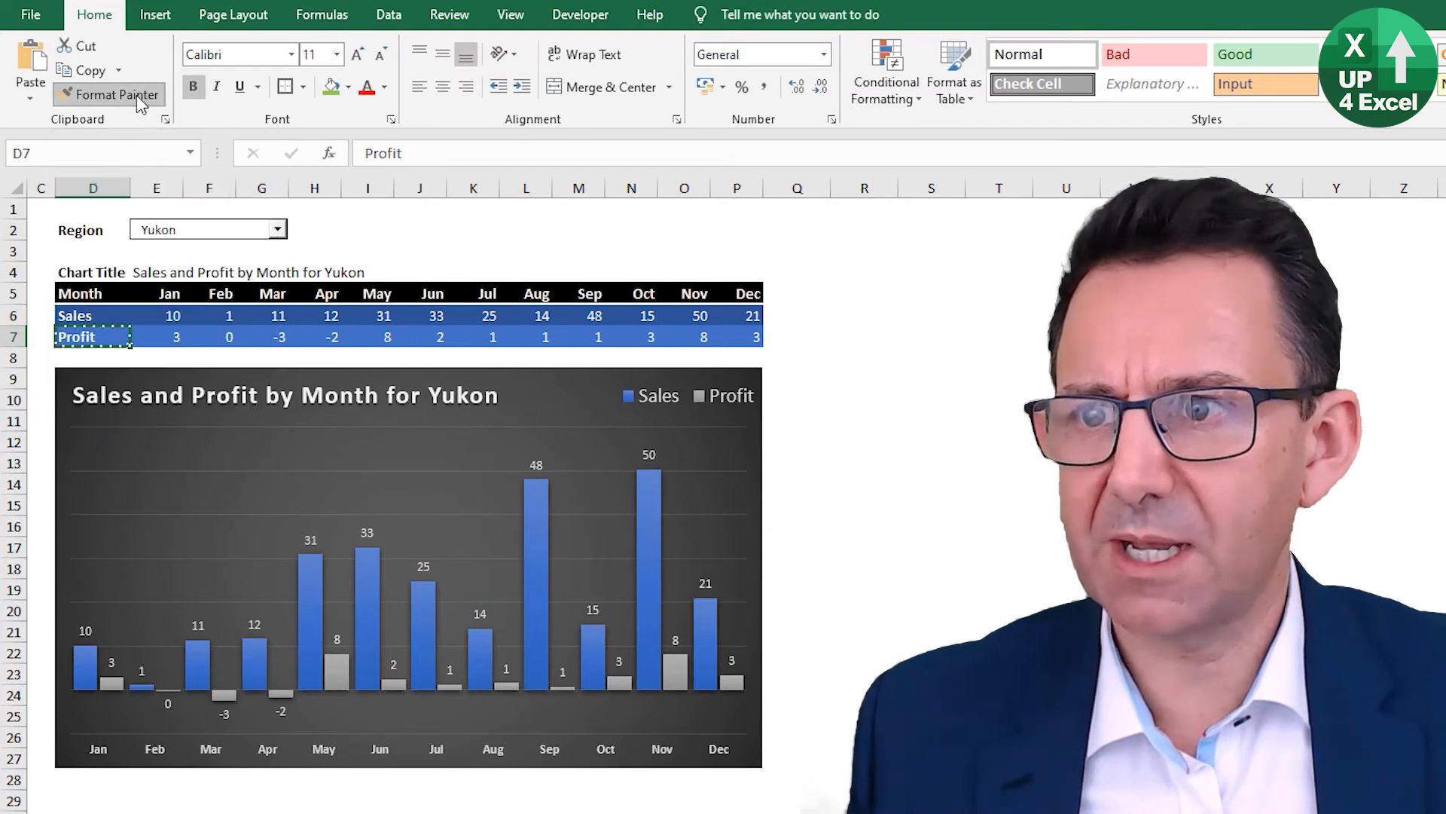
pyautogui.click(102, 271)
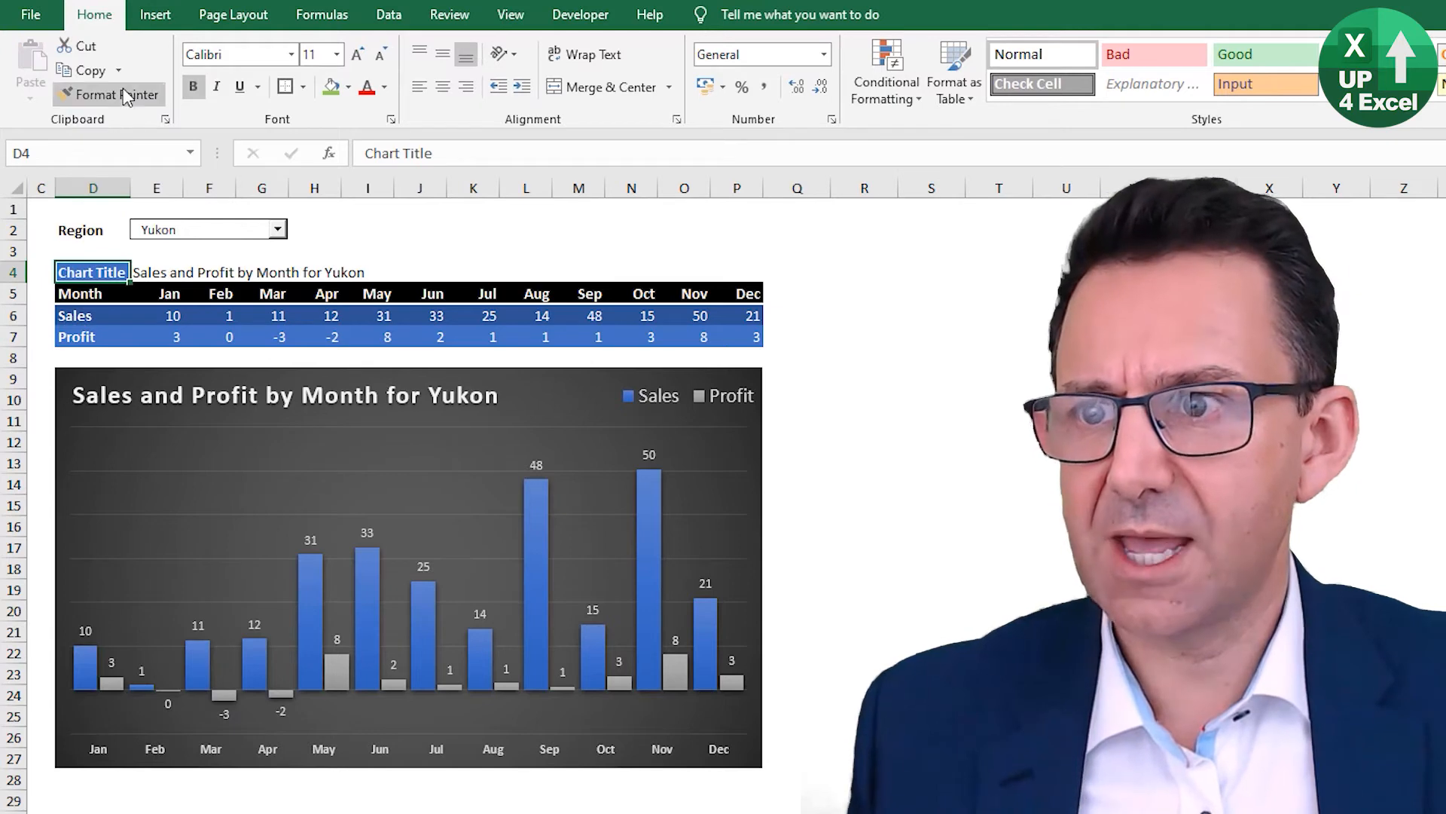
pyautogui.click(112, 226)
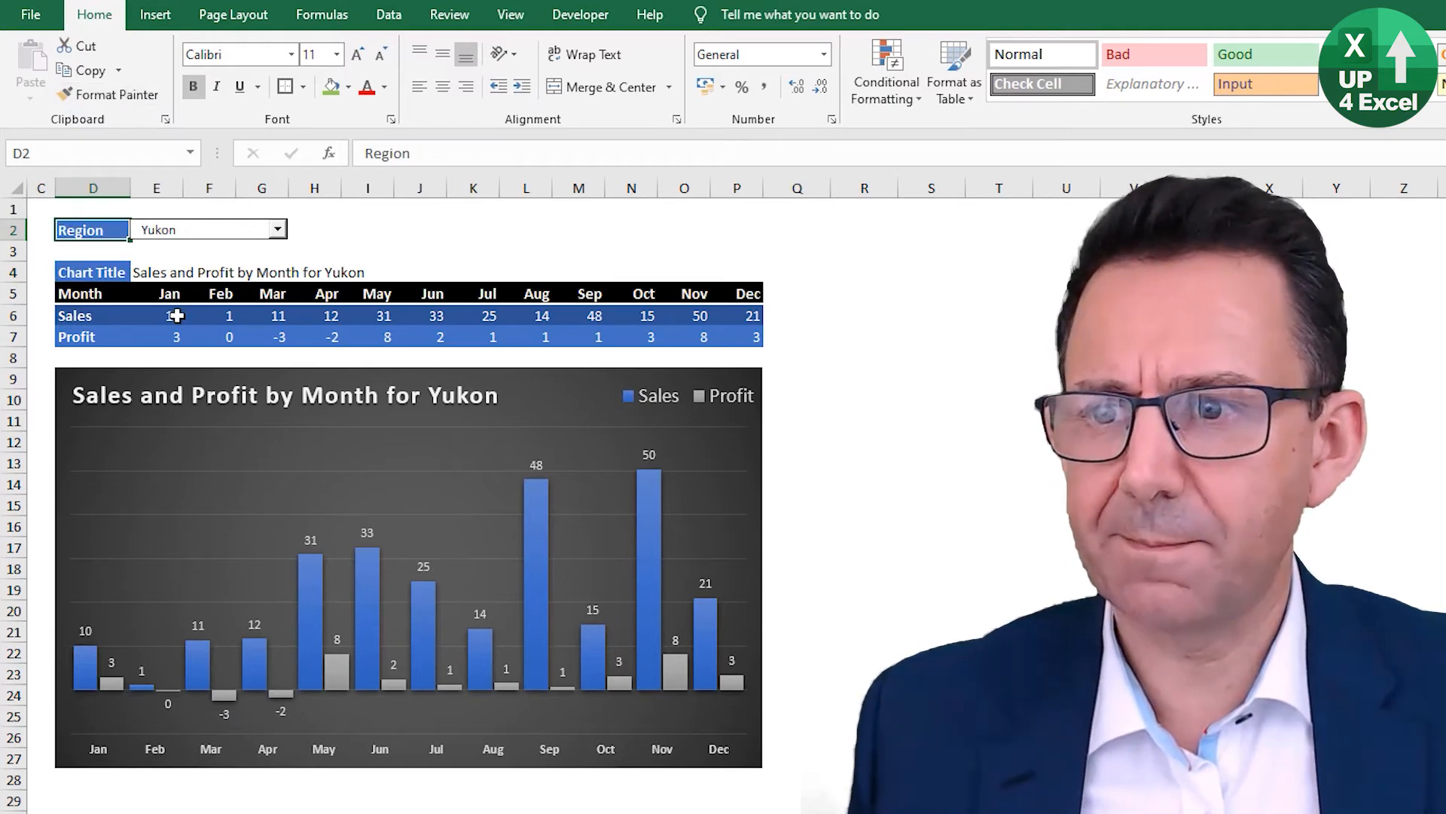
# Add outside borders around the chart data block D4:P7 and the Region label cell D2
pyautogui.moveTo(108, 272); pyautogui.dragTo(741, 344)
pyautogui.click(281, 91)
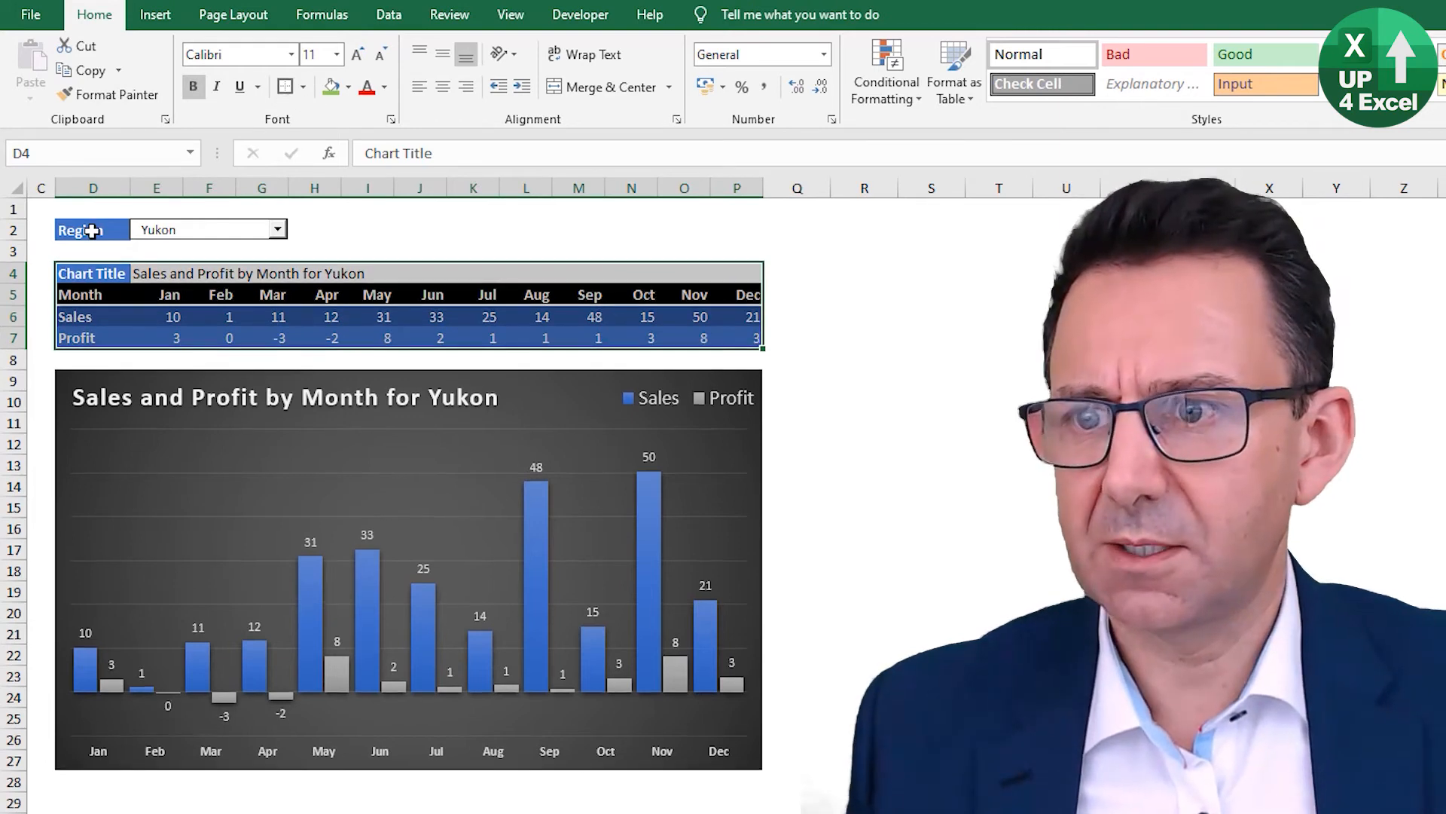
pyautogui.click(96, 231)
pyautogui.click(303, 87)
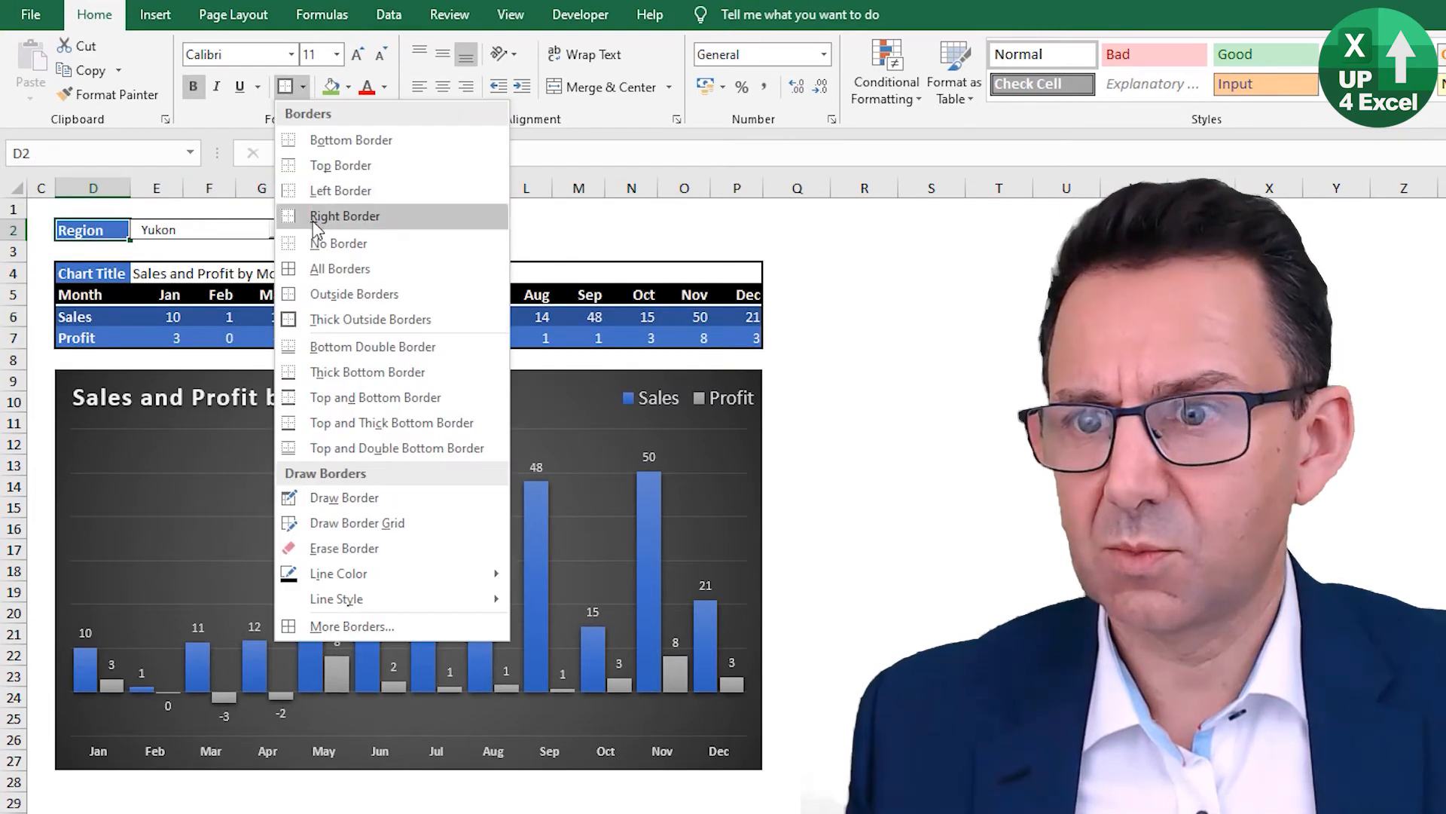
pyautogui.click(322, 296)
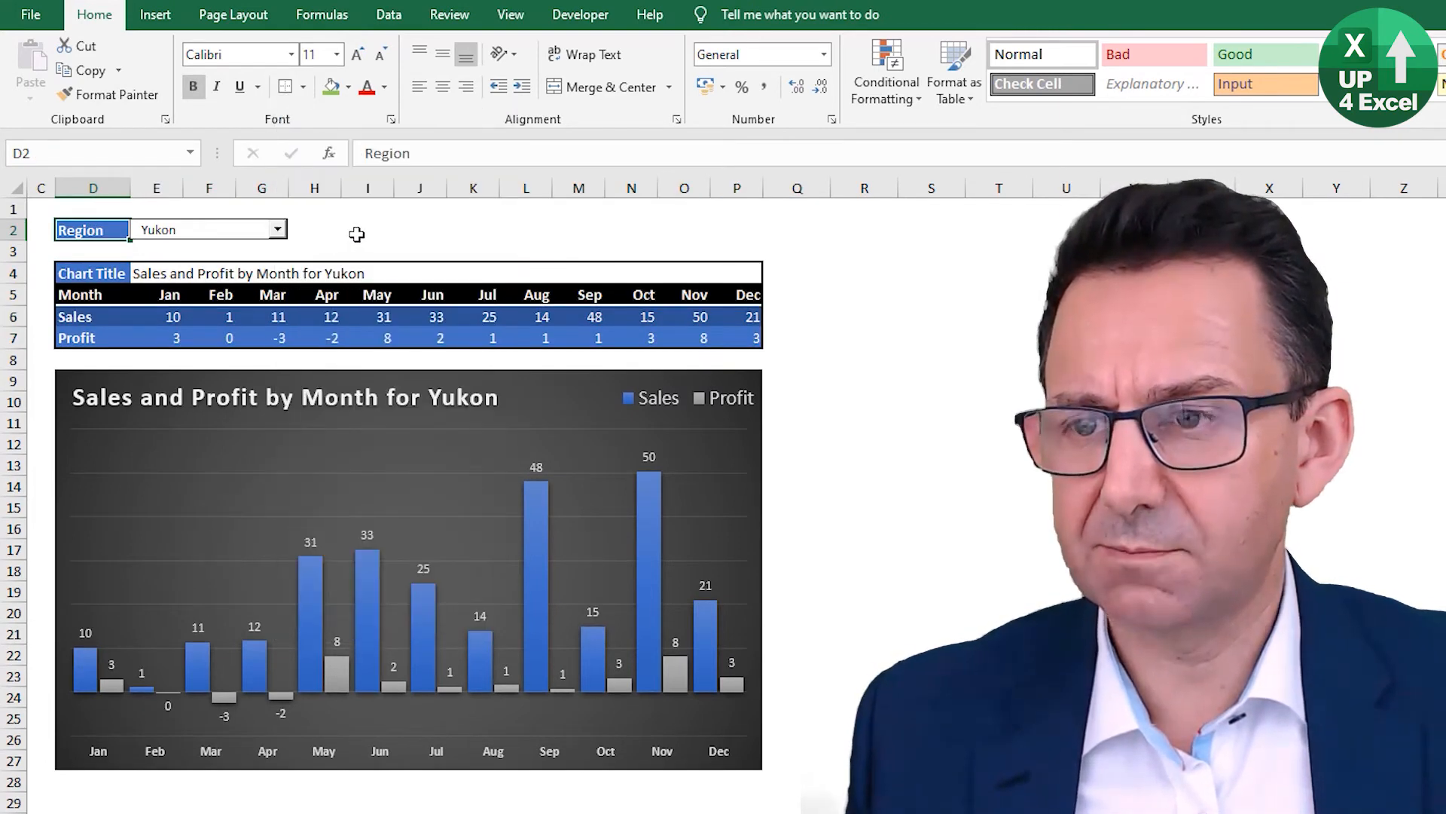
pyautogui.click(359, 234)
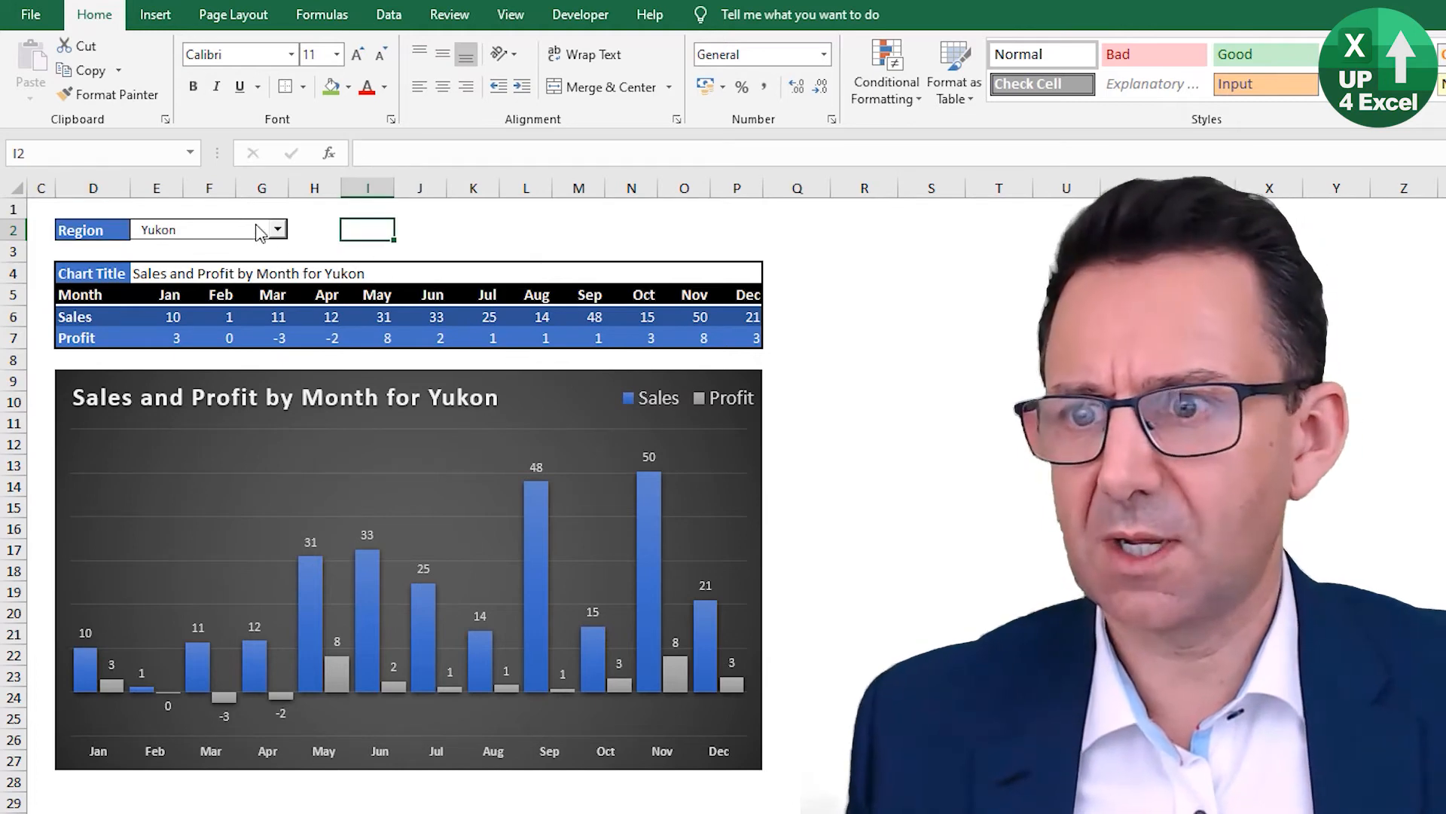
# Test the chart by switching the region to Ontario and then to Quebec
pyautogui.click(278, 231)
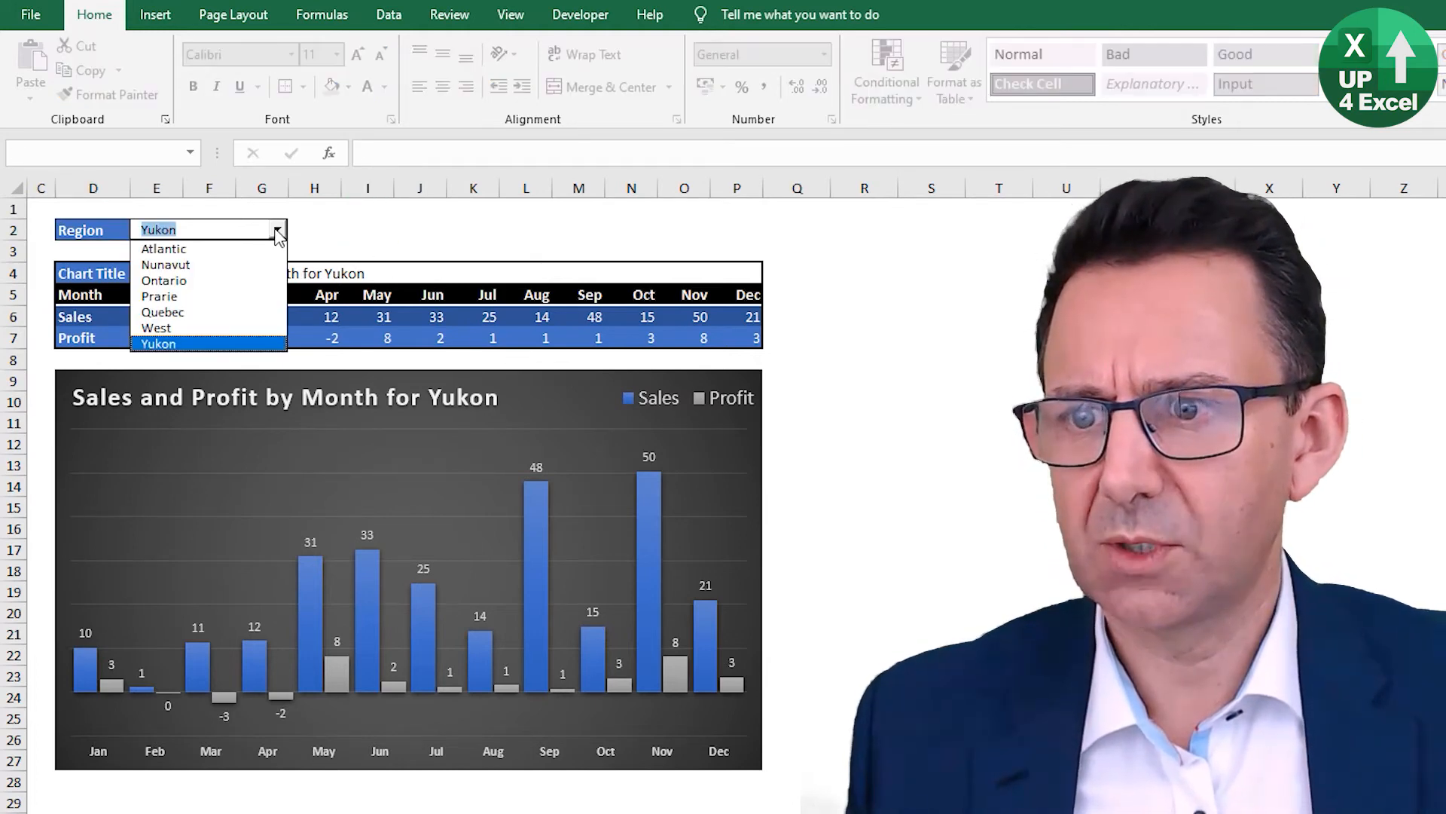
pyautogui.click(230, 278)
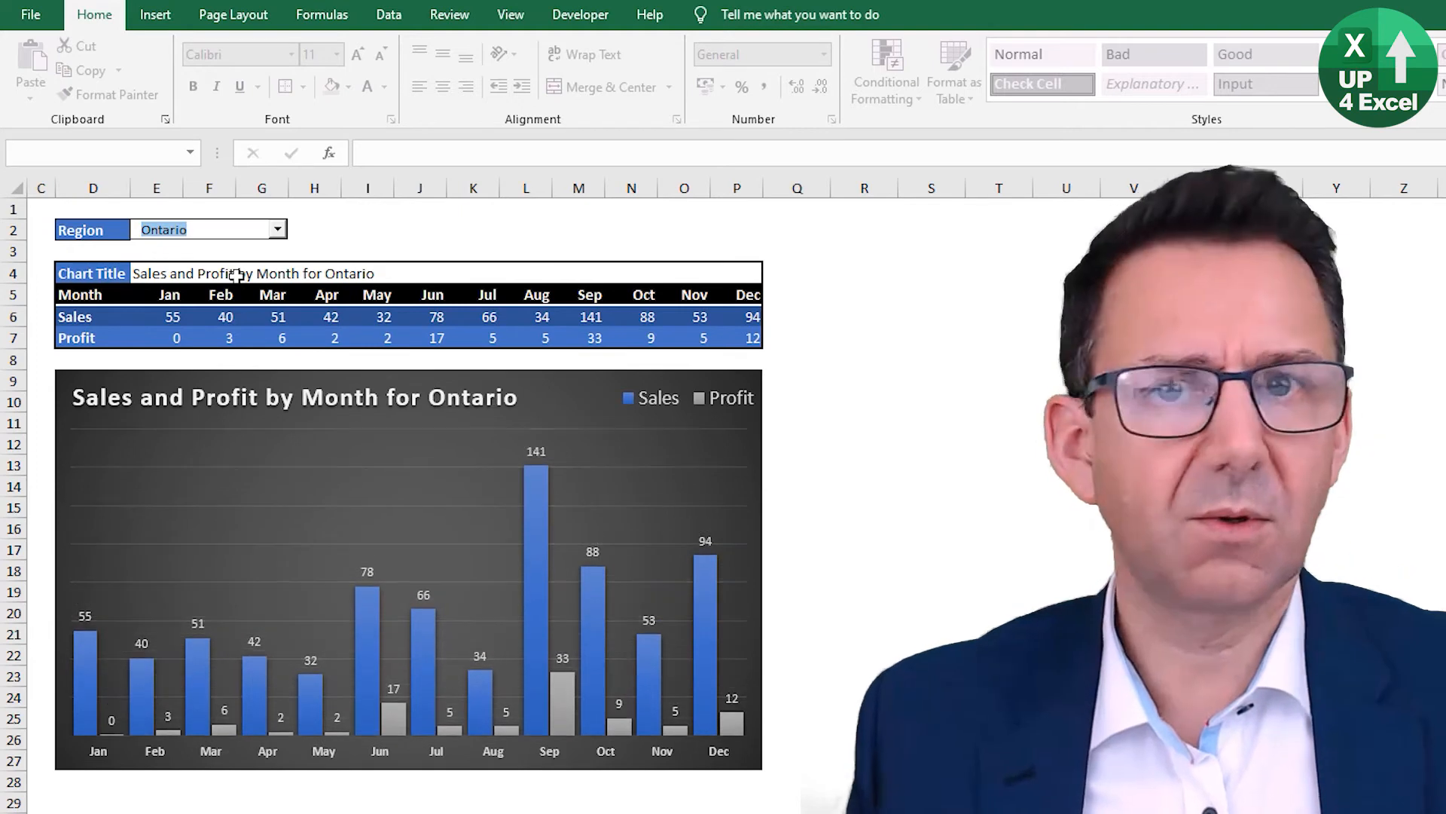
pyautogui.click(280, 234)
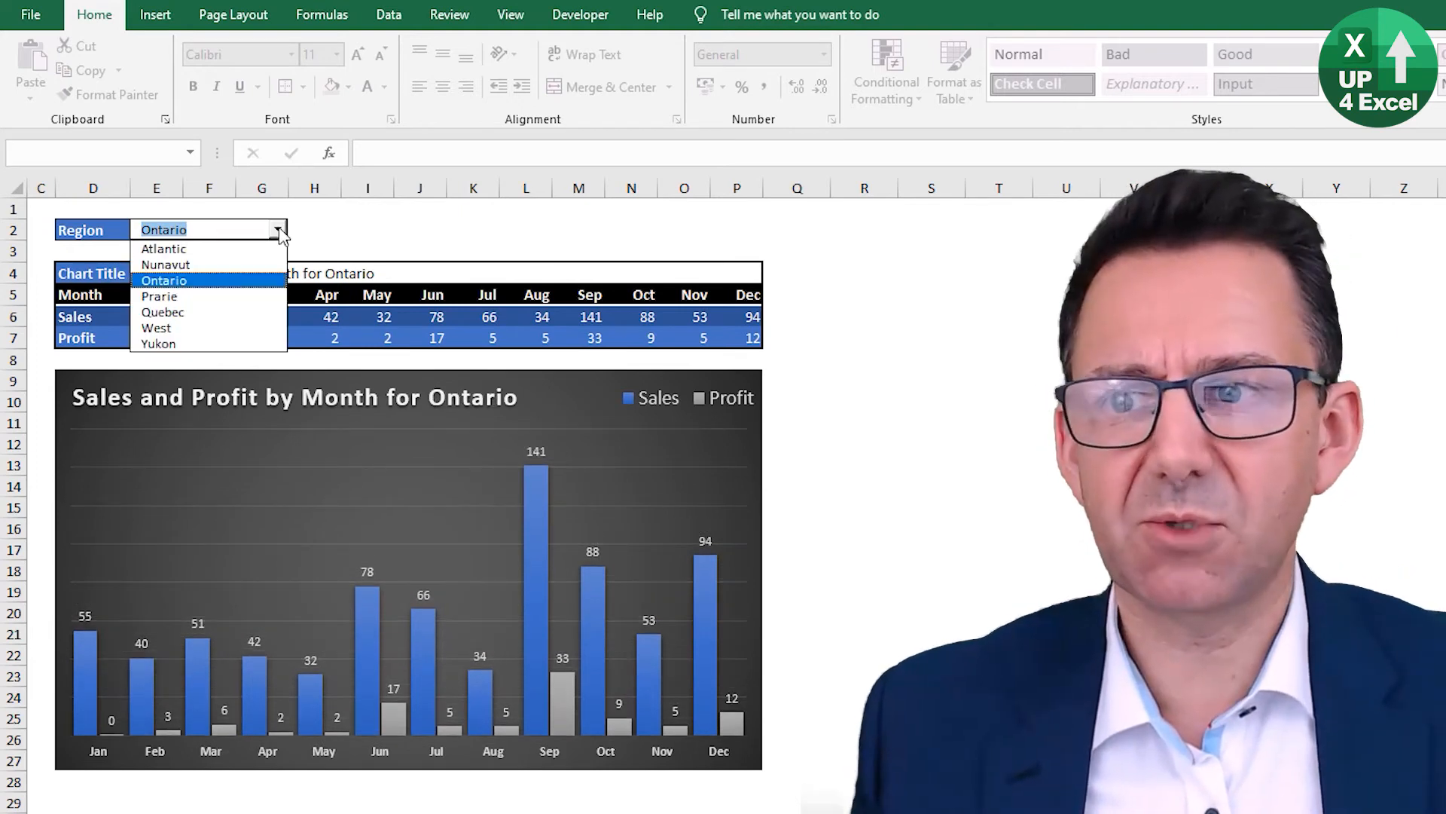
pyautogui.click(241, 317)
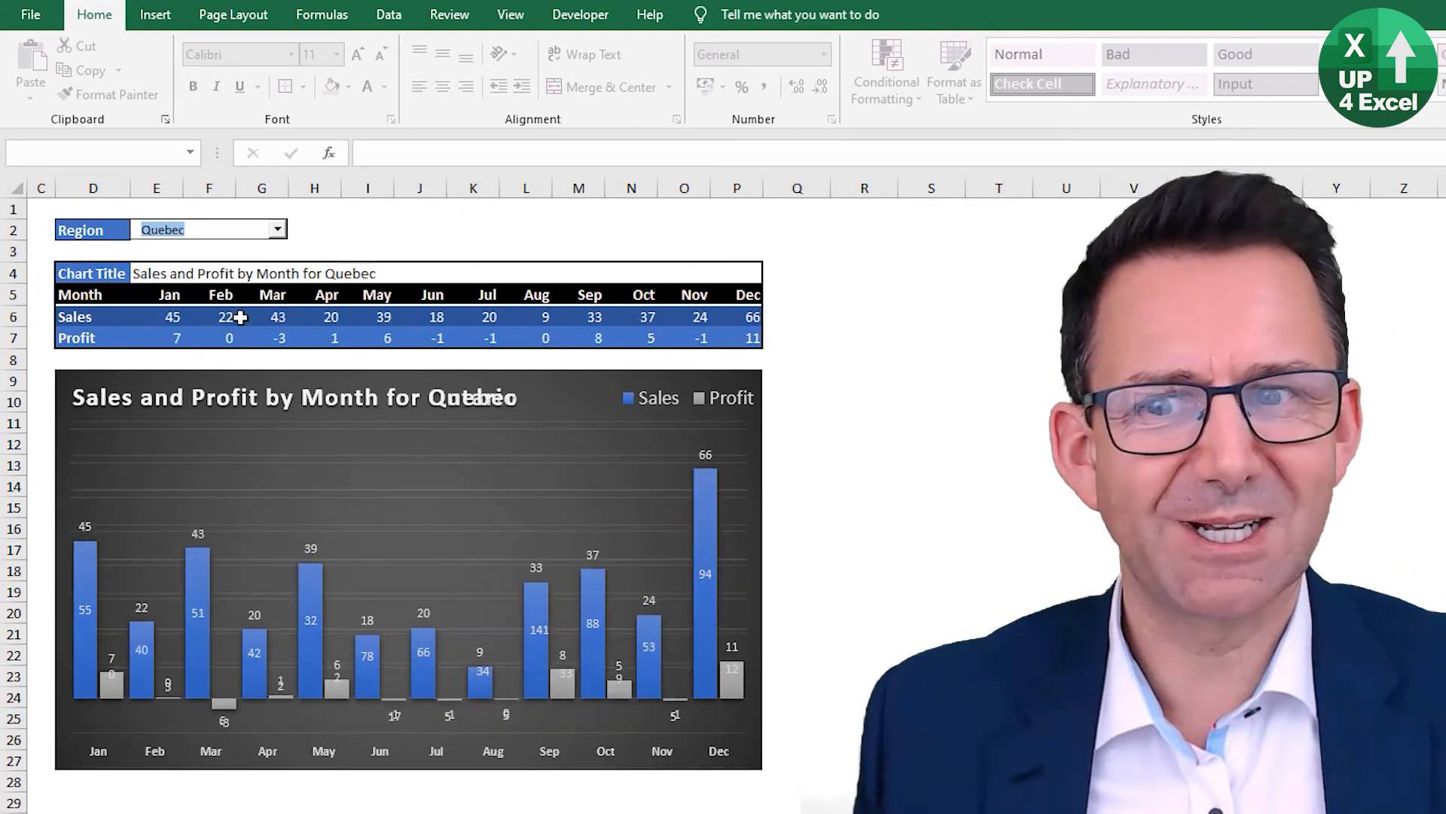
pyautogui.click(356, 248)
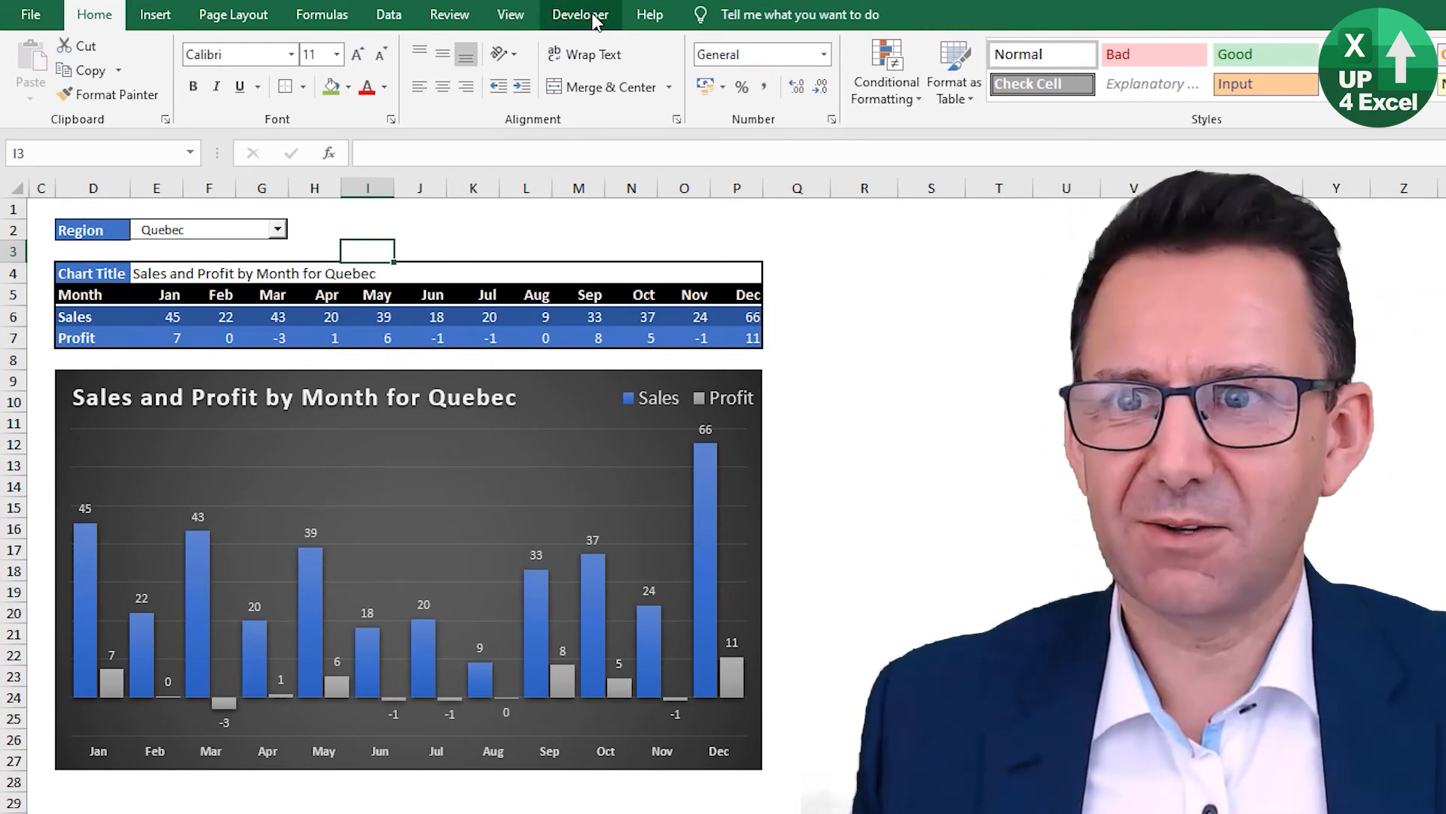
# Hide the row and column headings and the formula bar, and collapse the ribbon
pyautogui.click(511, 19)
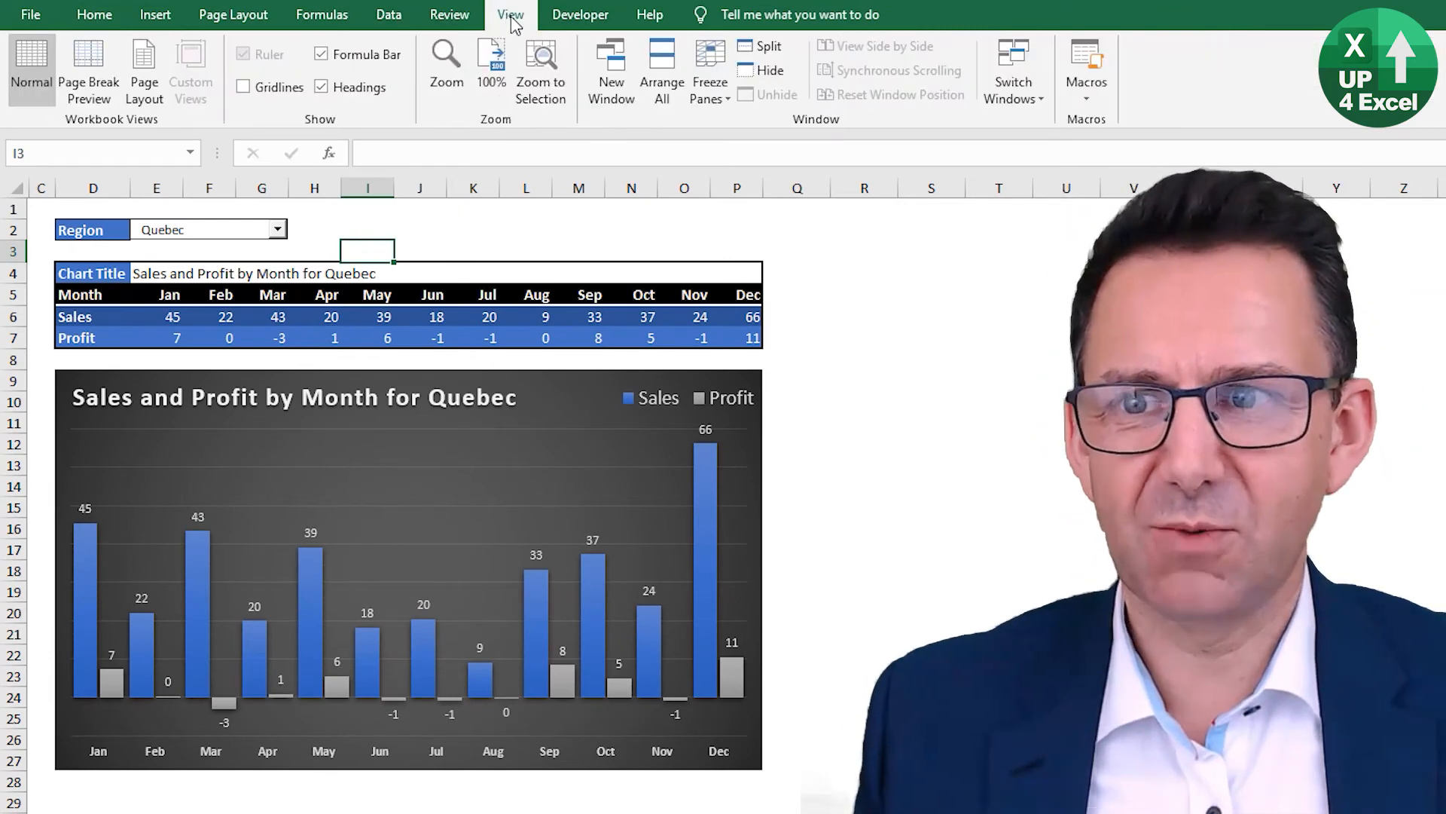
pyautogui.click(322, 87)
pyautogui.click(322, 55)
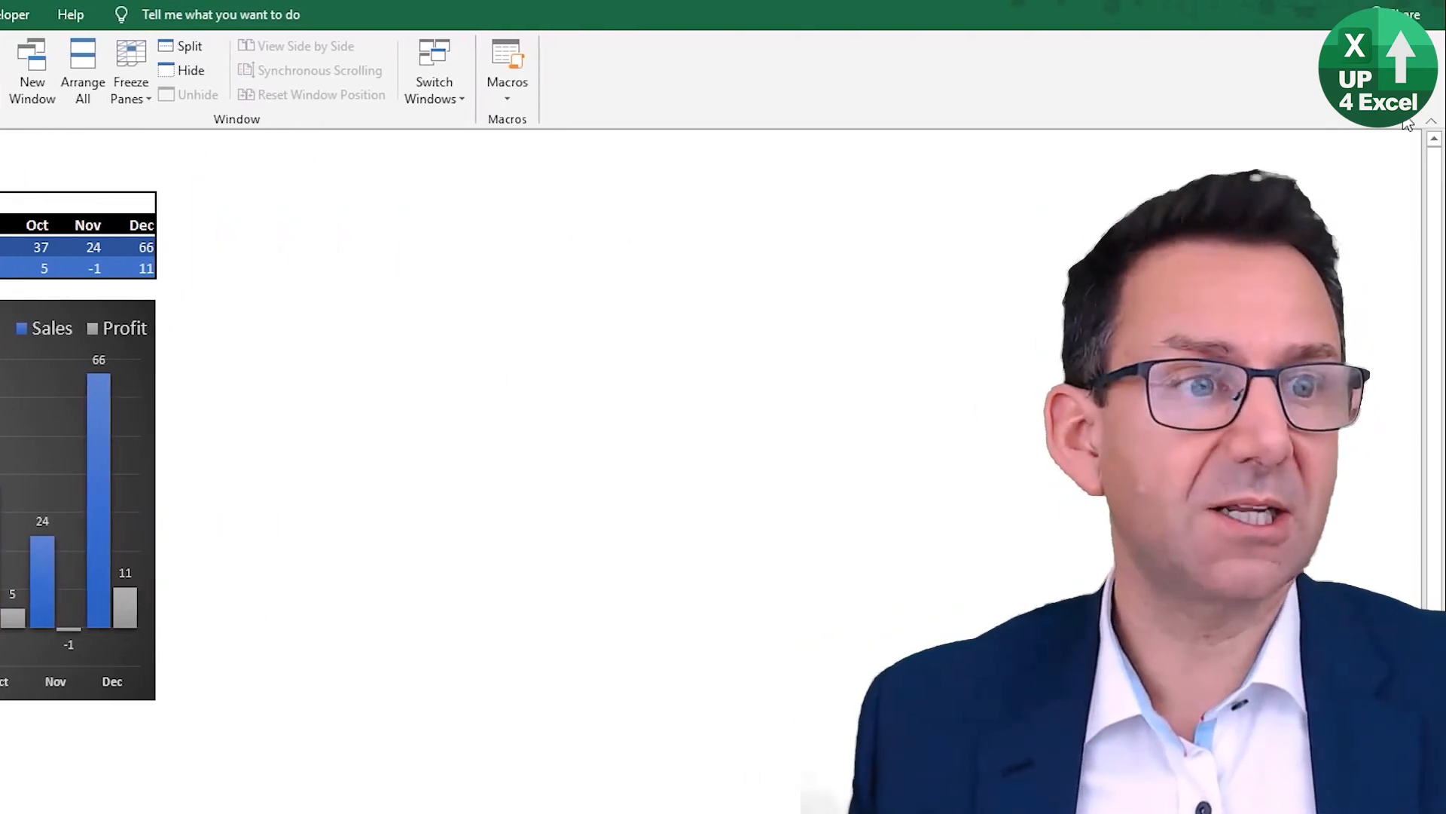
pyautogui.click(1433, 122)
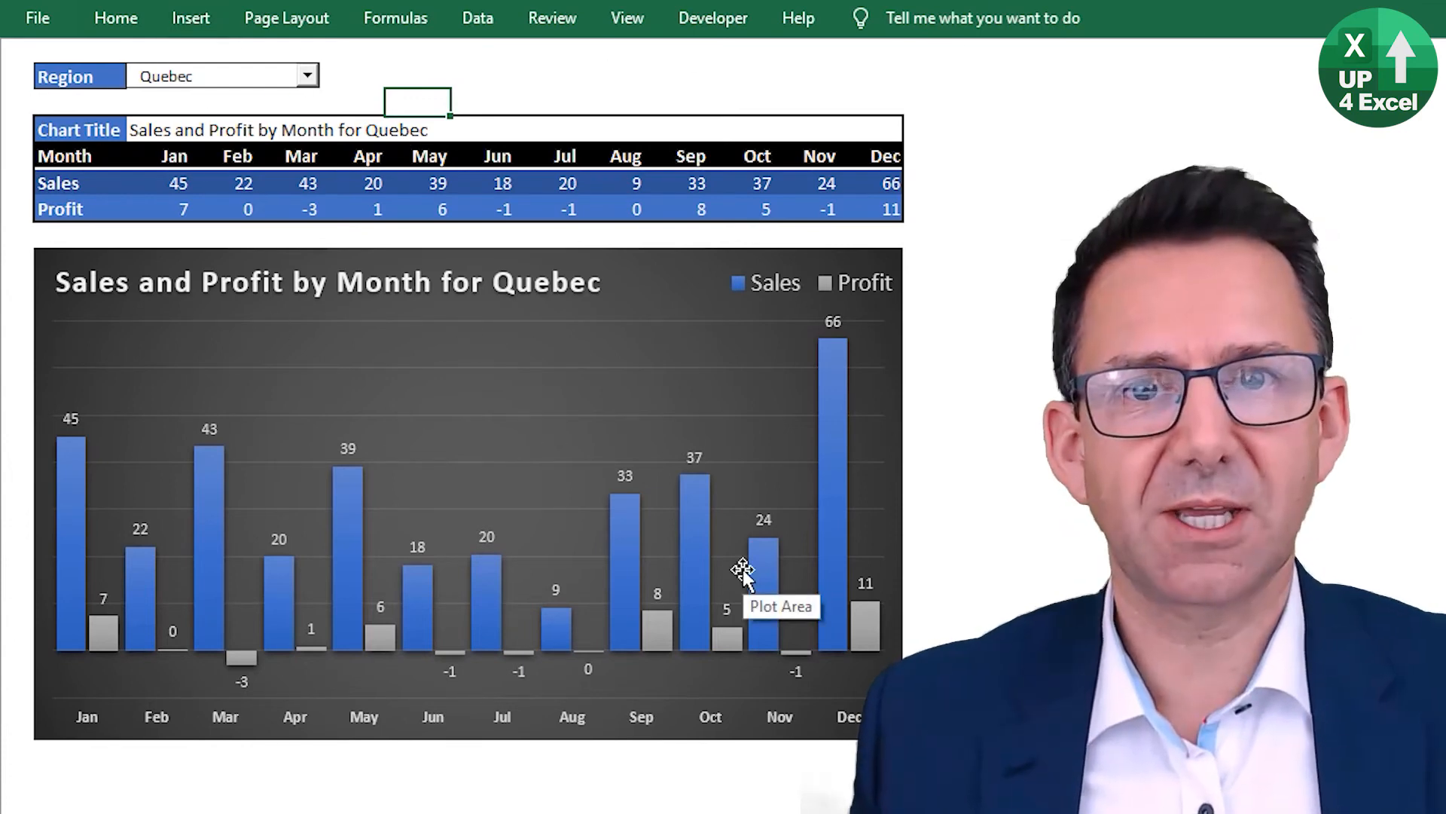
# Try the regions Prarie and Nunavut in the finished chart, ending with Yukon selected
pyautogui.click(308, 76)
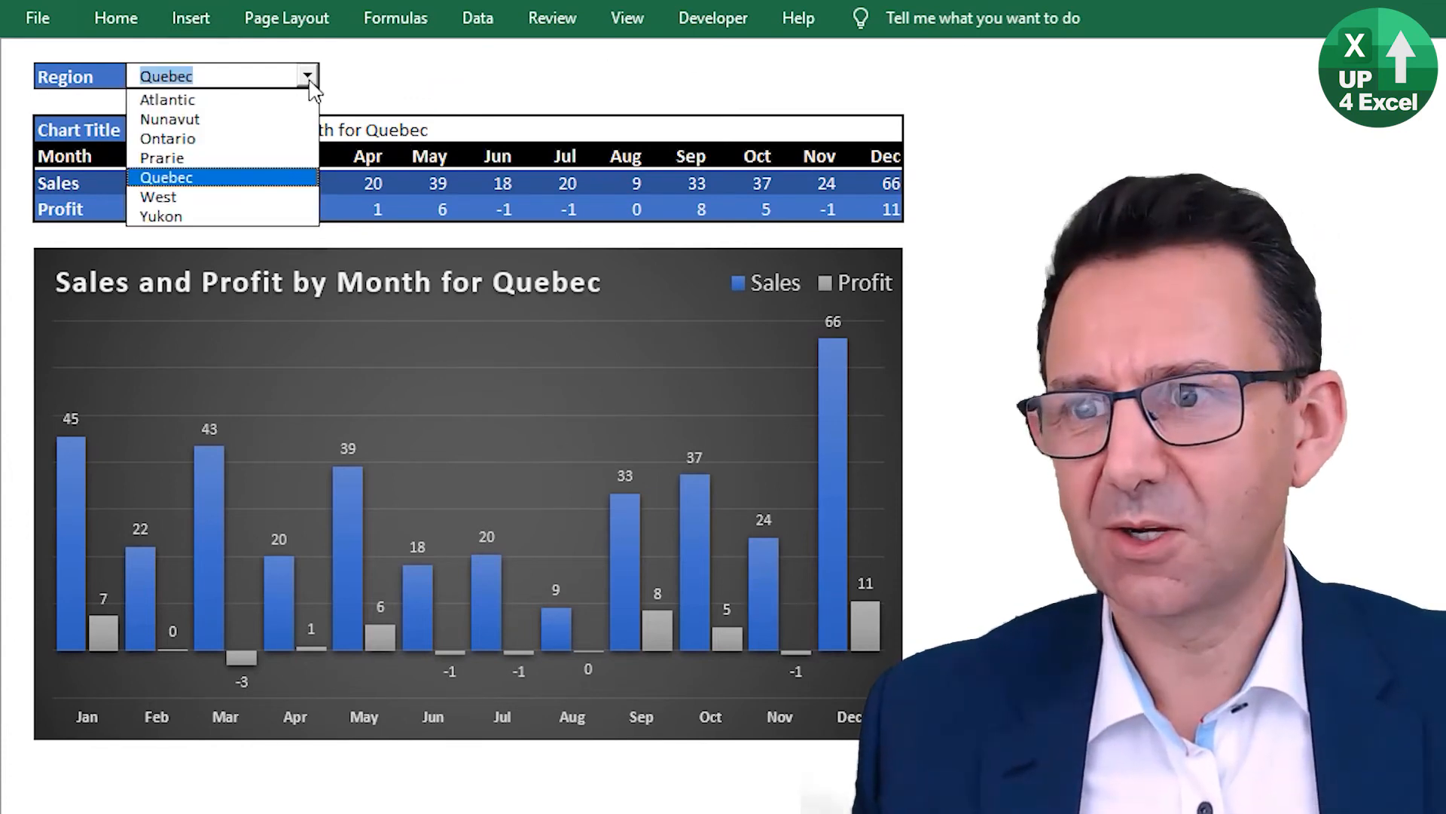
pyautogui.click(267, 159)
pyautogui.click(308, 75)
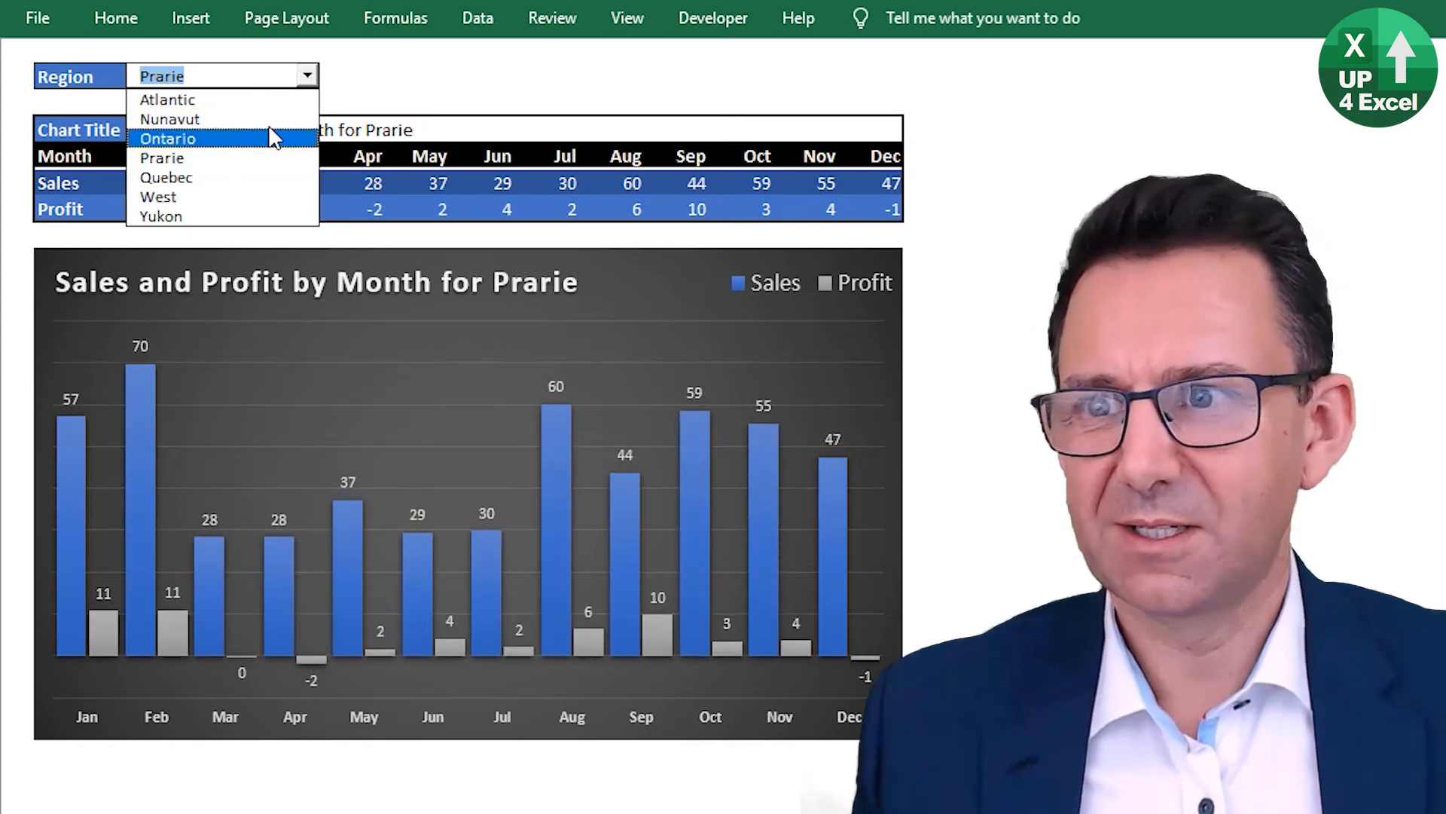
pyautogui.click(263, 119)
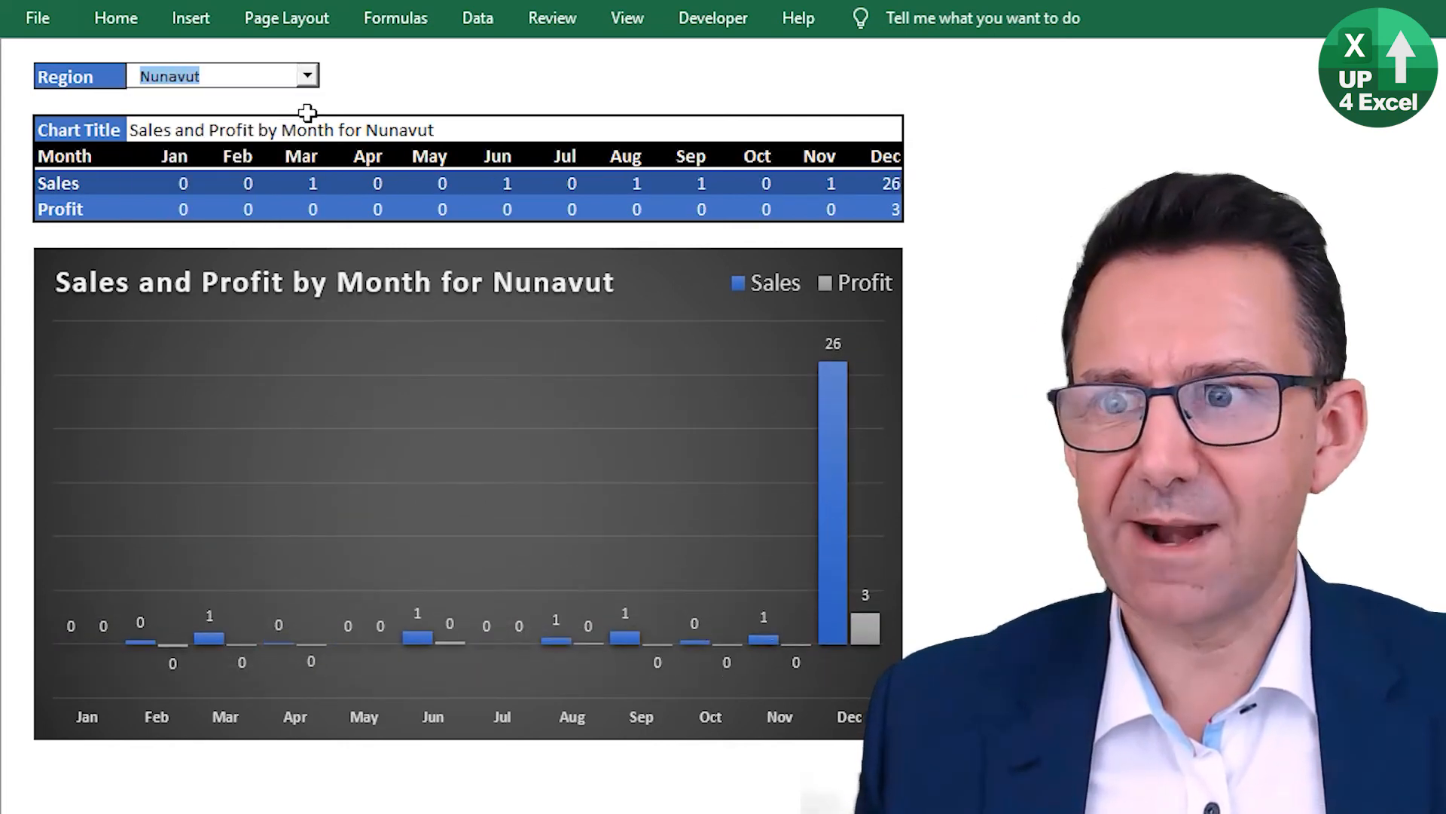
pyautogui.click(307, 76)
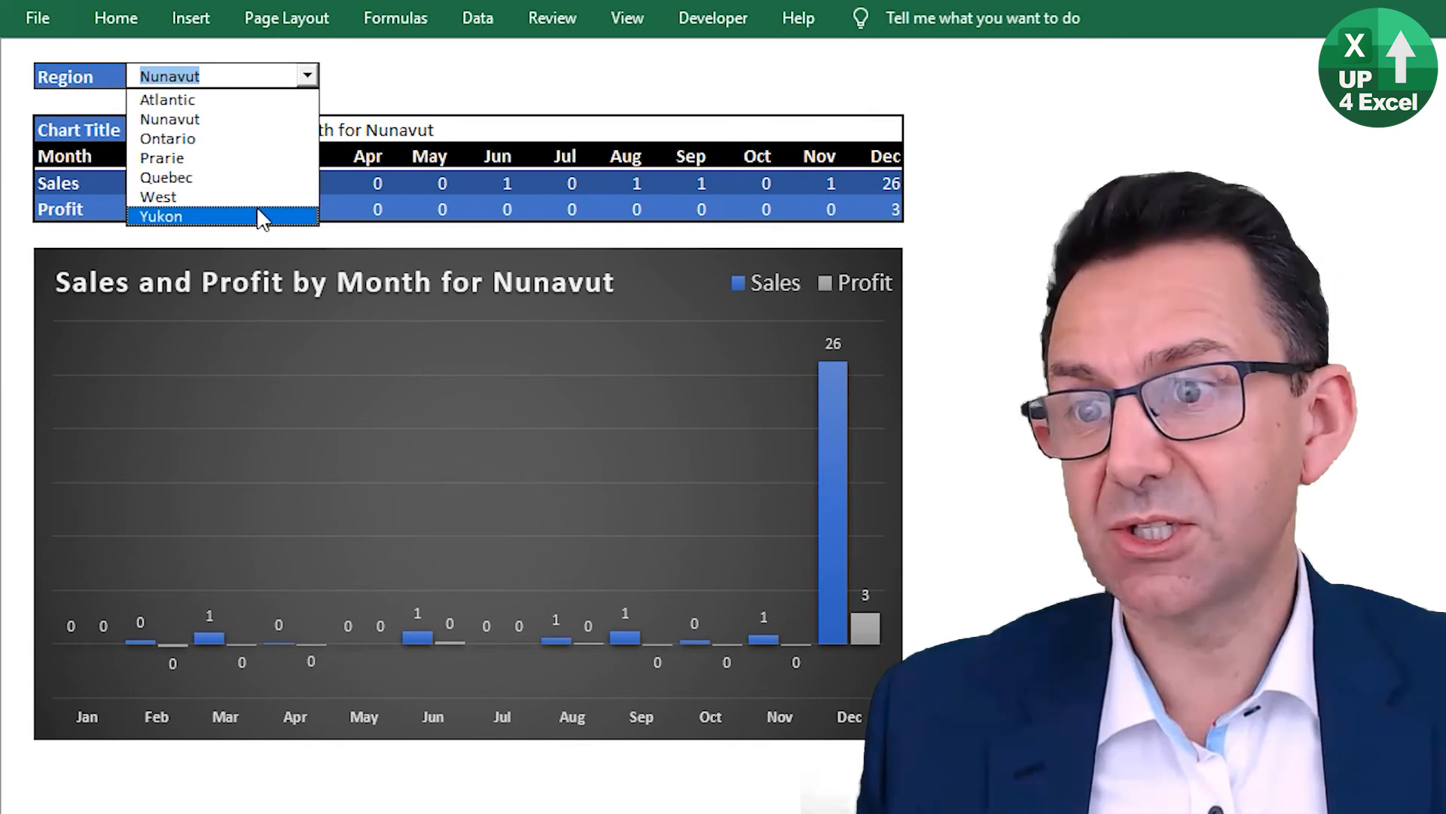
pyautogui.click(260, 217)
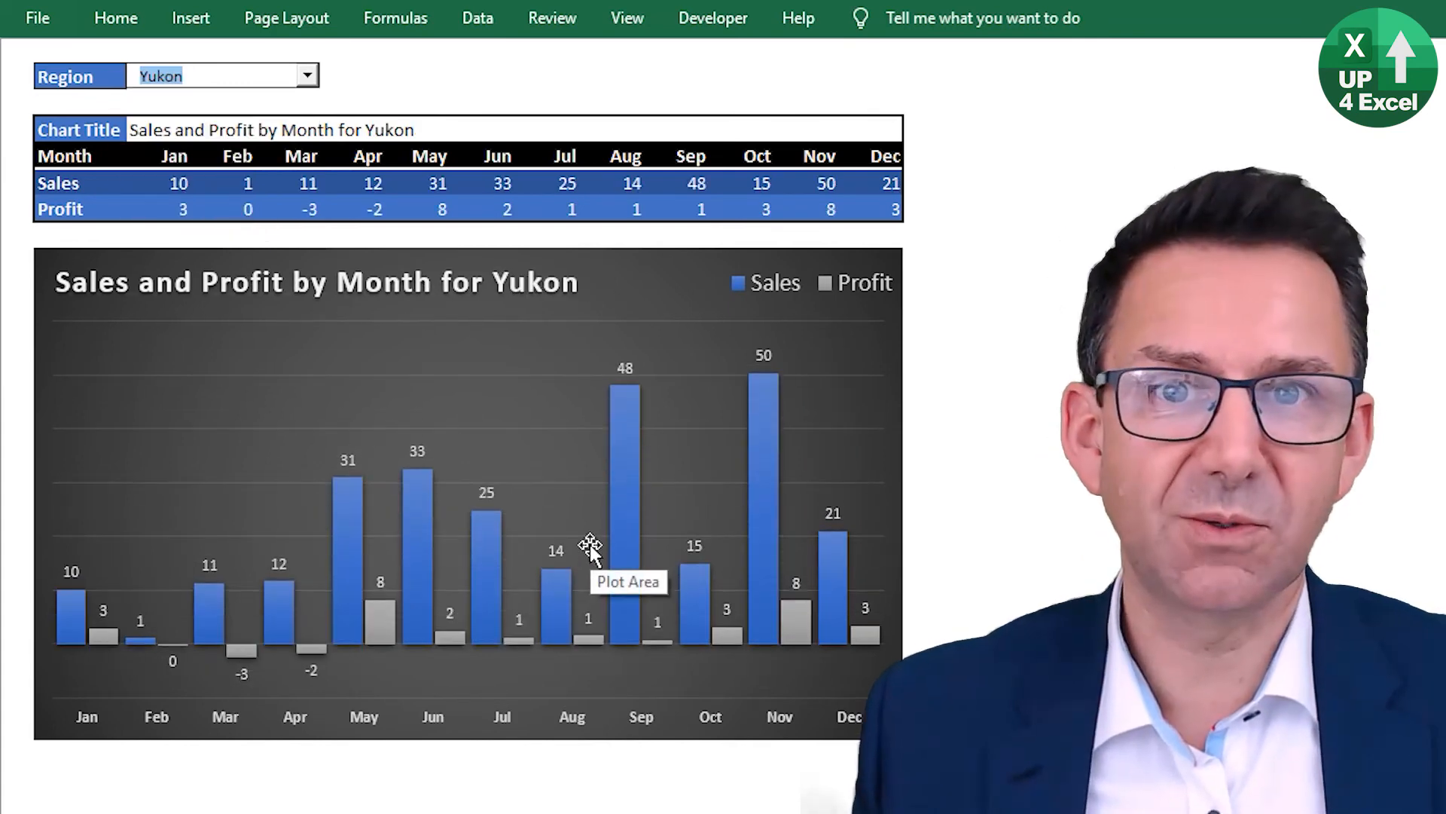